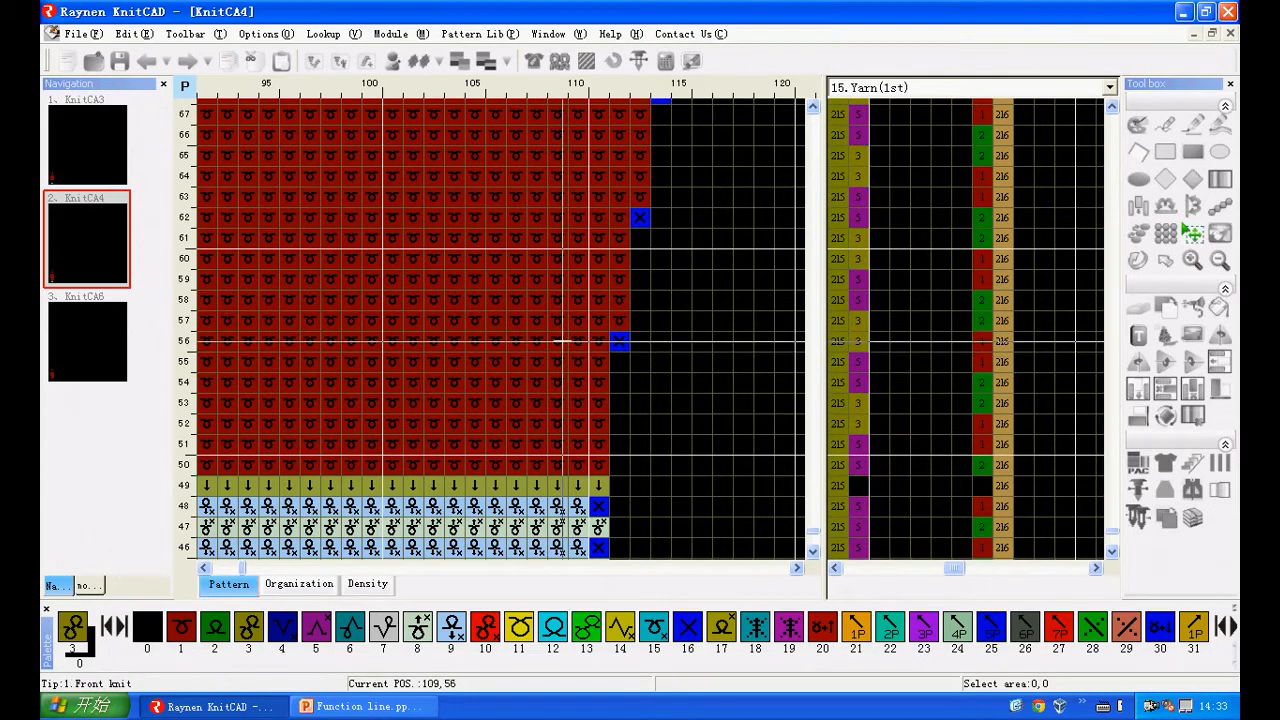
Step: Look over the lower rows of the KnitCA4 pattern and review the Common basic function lines slide in the PowerPoint presentation
scroll(580, 250, down, 5)
scroll(636, 203, up, 5)
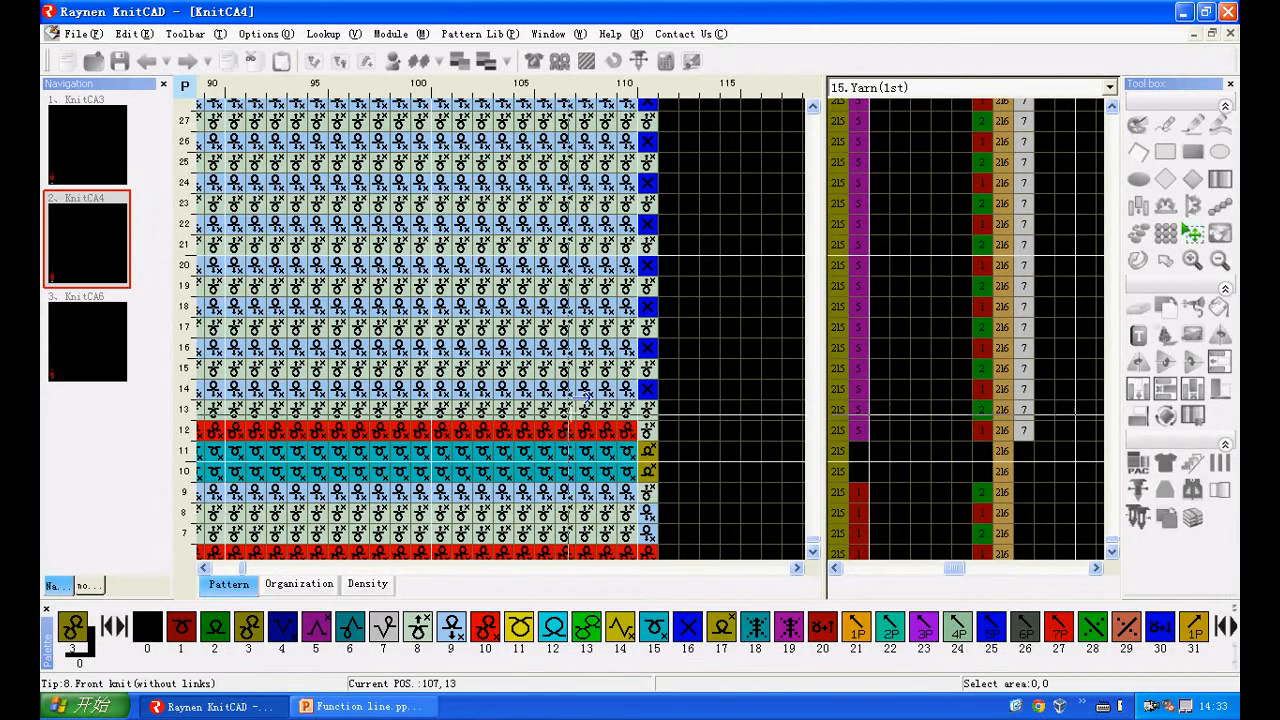
click(378, 708)
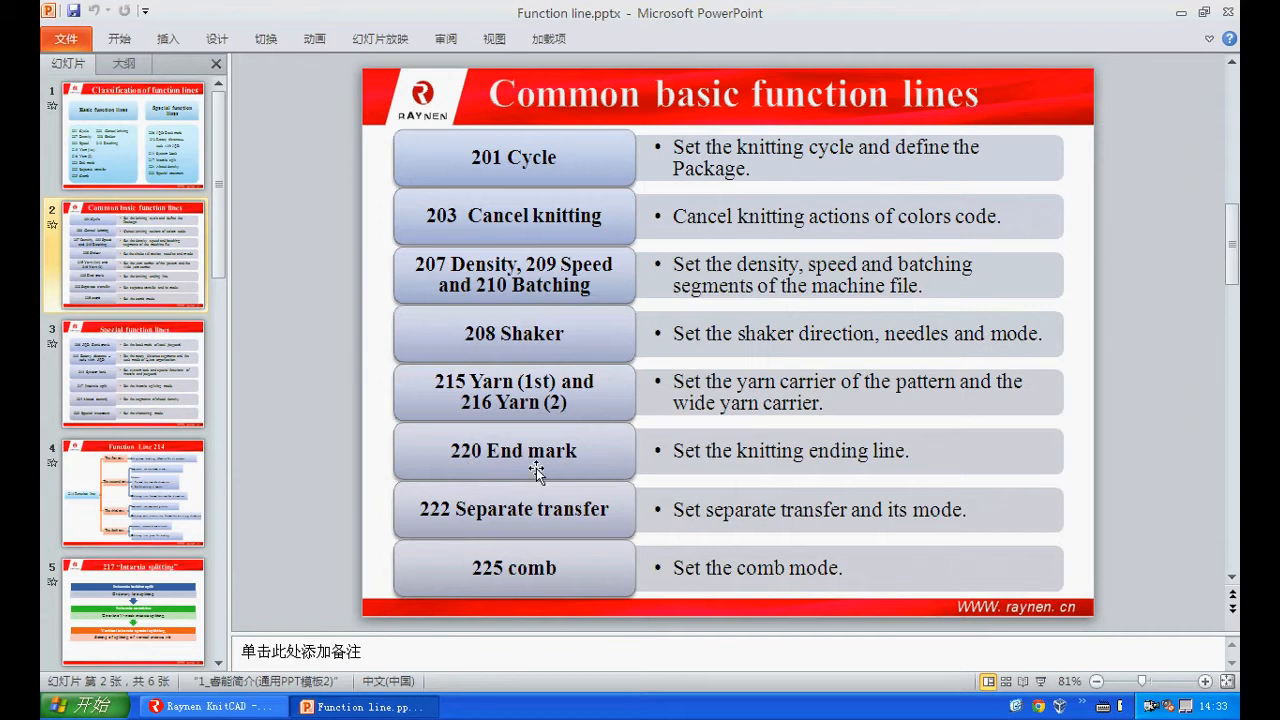
click(178, 712)
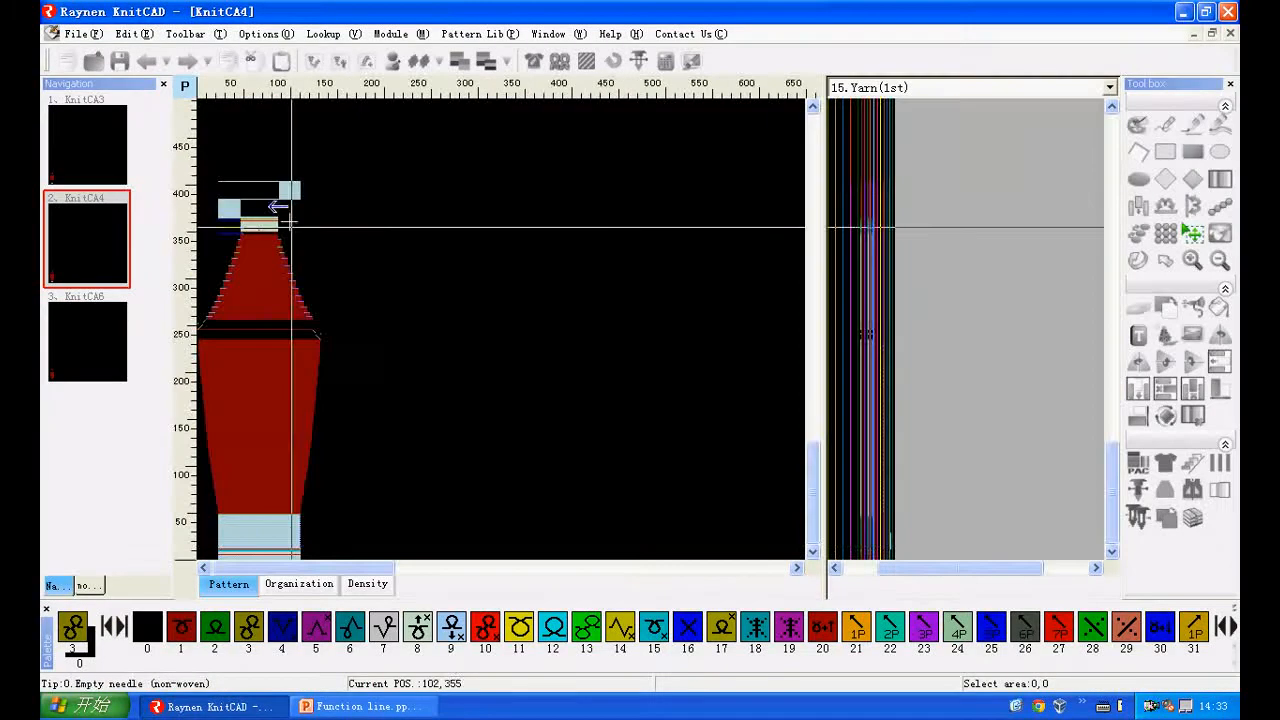
Step: Display the End mark function line and apply Set end at row 404, the top row of the KnitCA4 pattern
scroll(278, 207, up, 3)
click(960, 88)
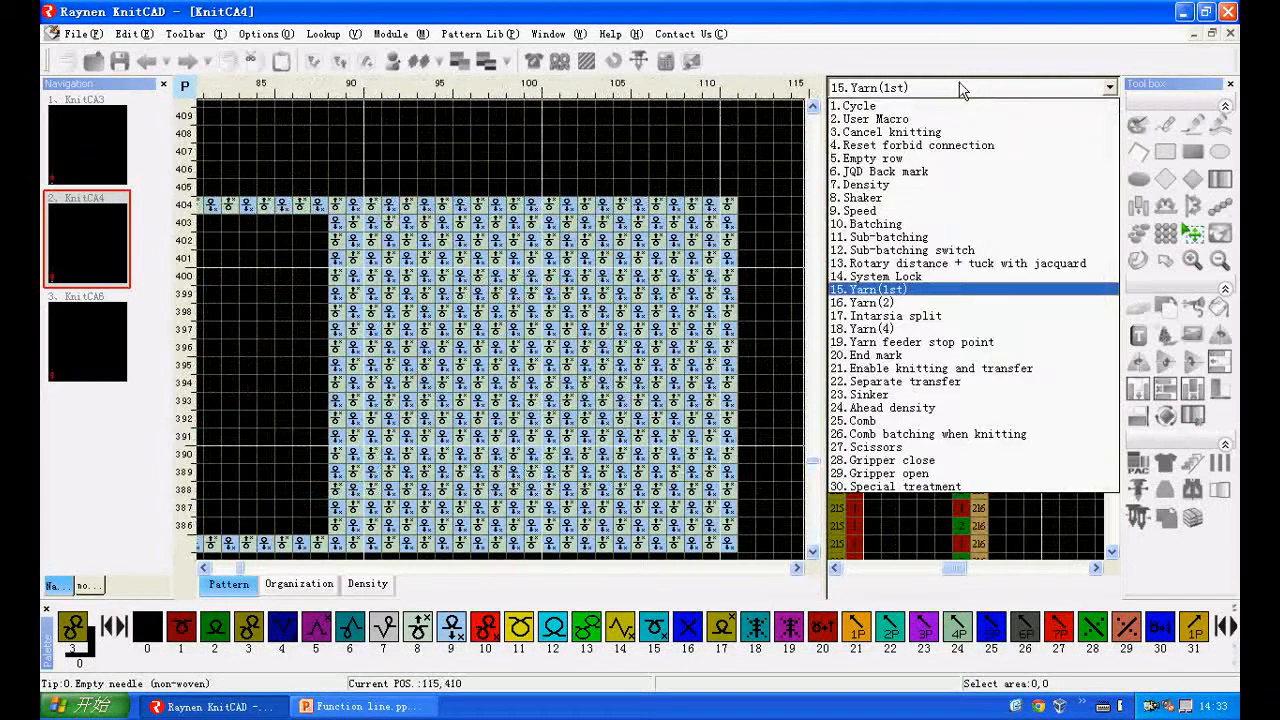
click(876, 355)
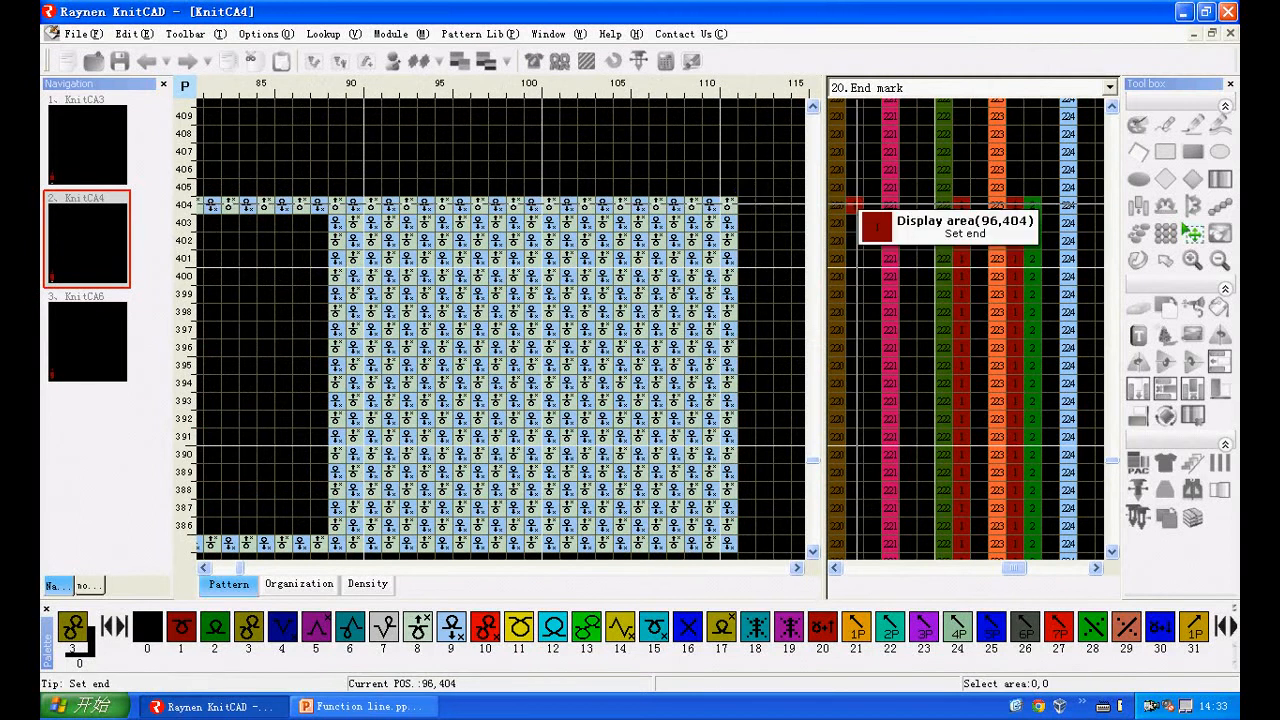
right_click(858, 207)
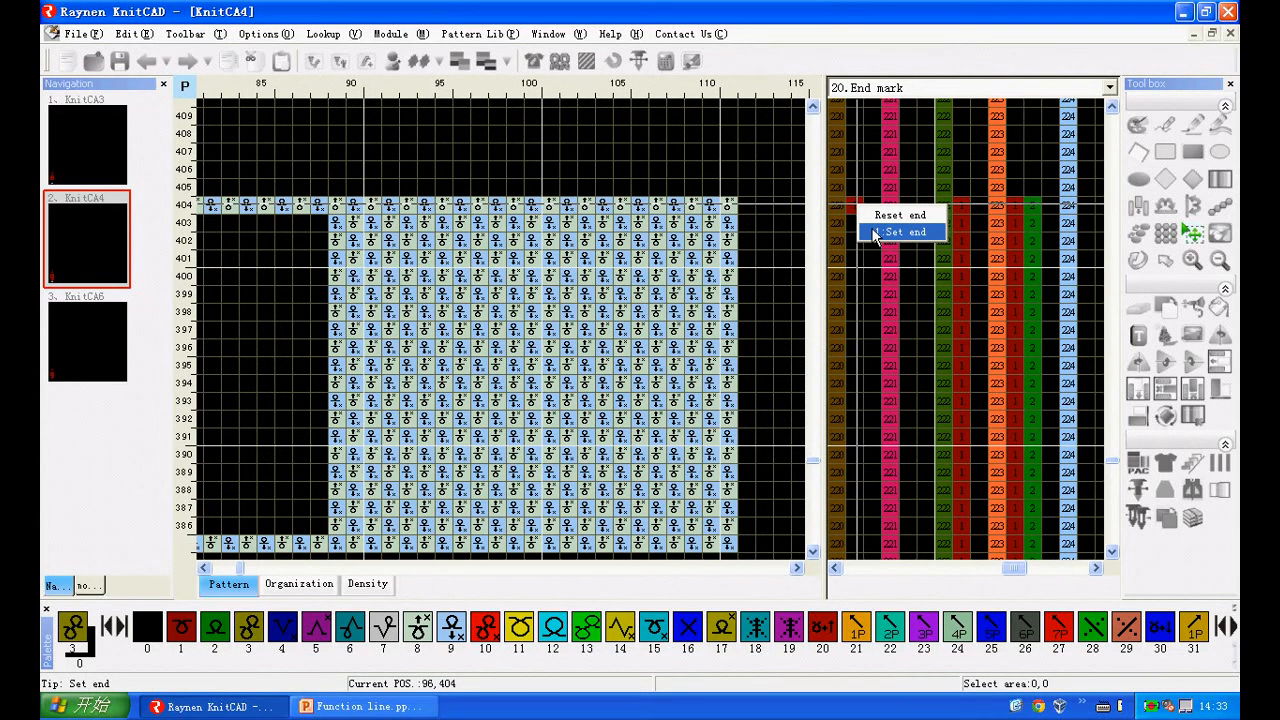
click(895, 232)
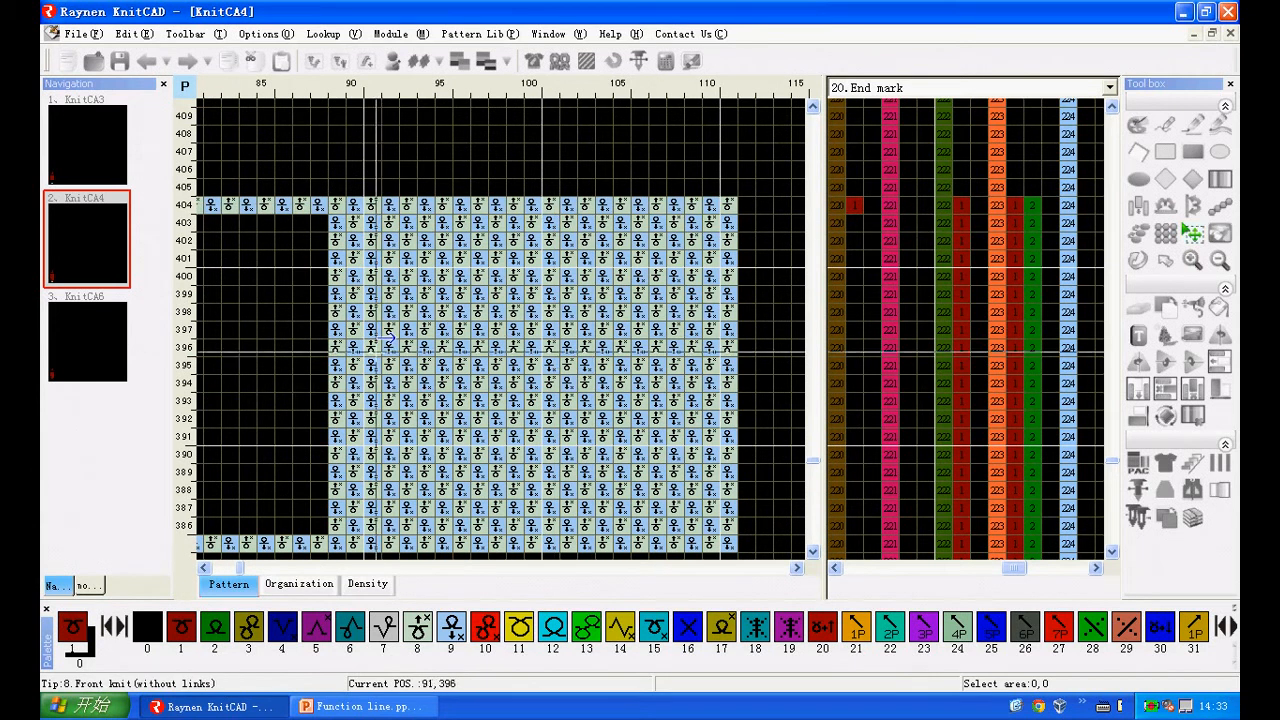
Step: Examine the pattern's final rows alongside the end mark at row 404, and switch to the Function line presentation in PowerPoint
scroll(531, 275, down, 1)
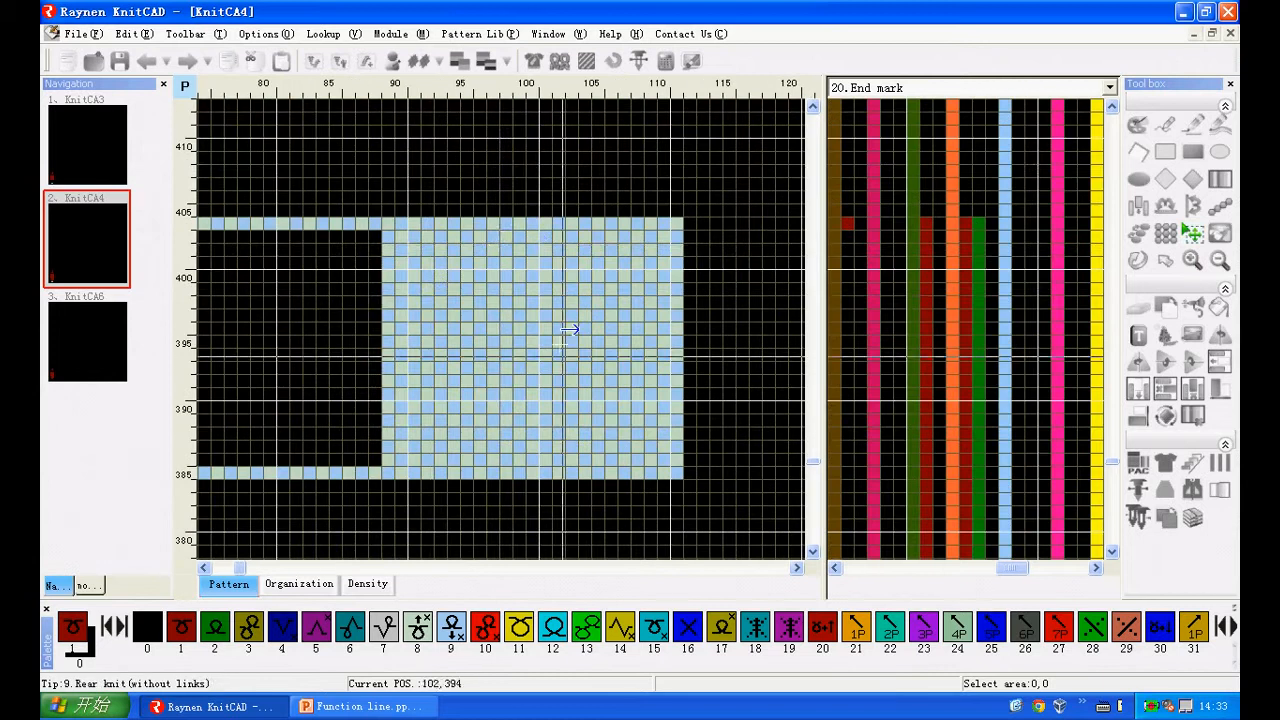
scroll(496, 162, up, 1)
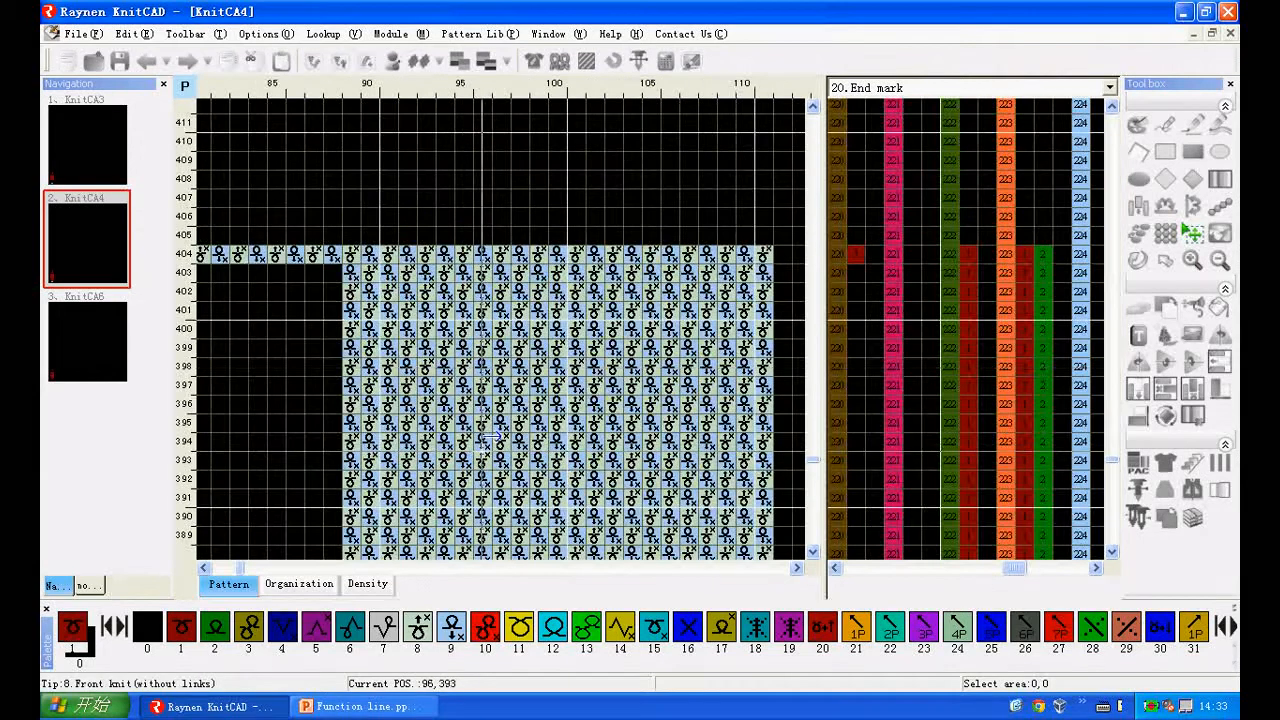
scroll(501, 444, down, 1)
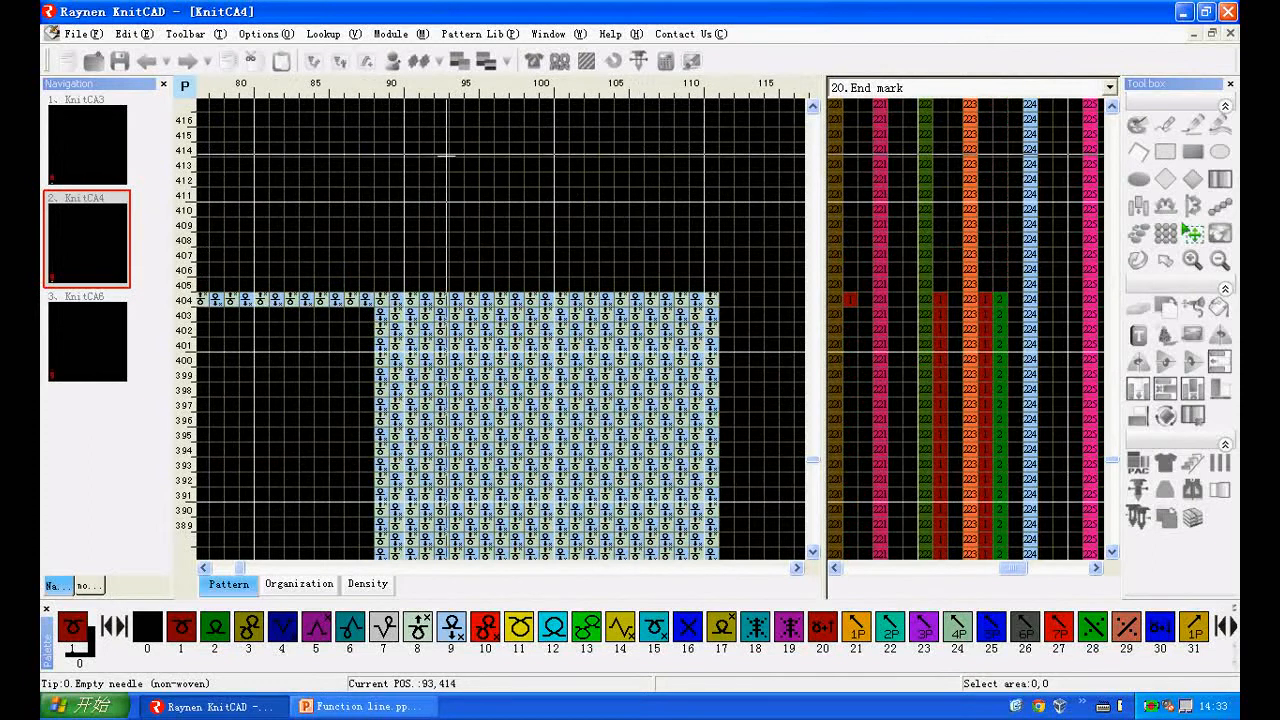
scroll(466, 106, up, 2)
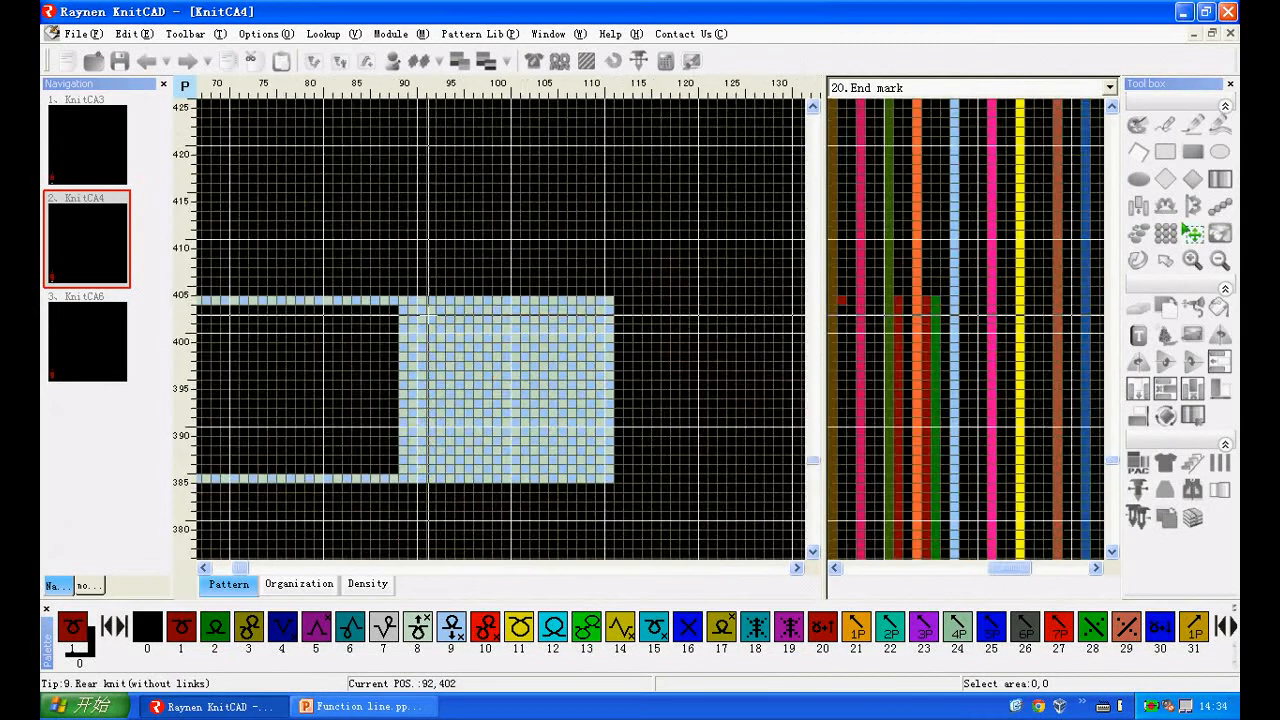
scroll(462, 212, up, 1)
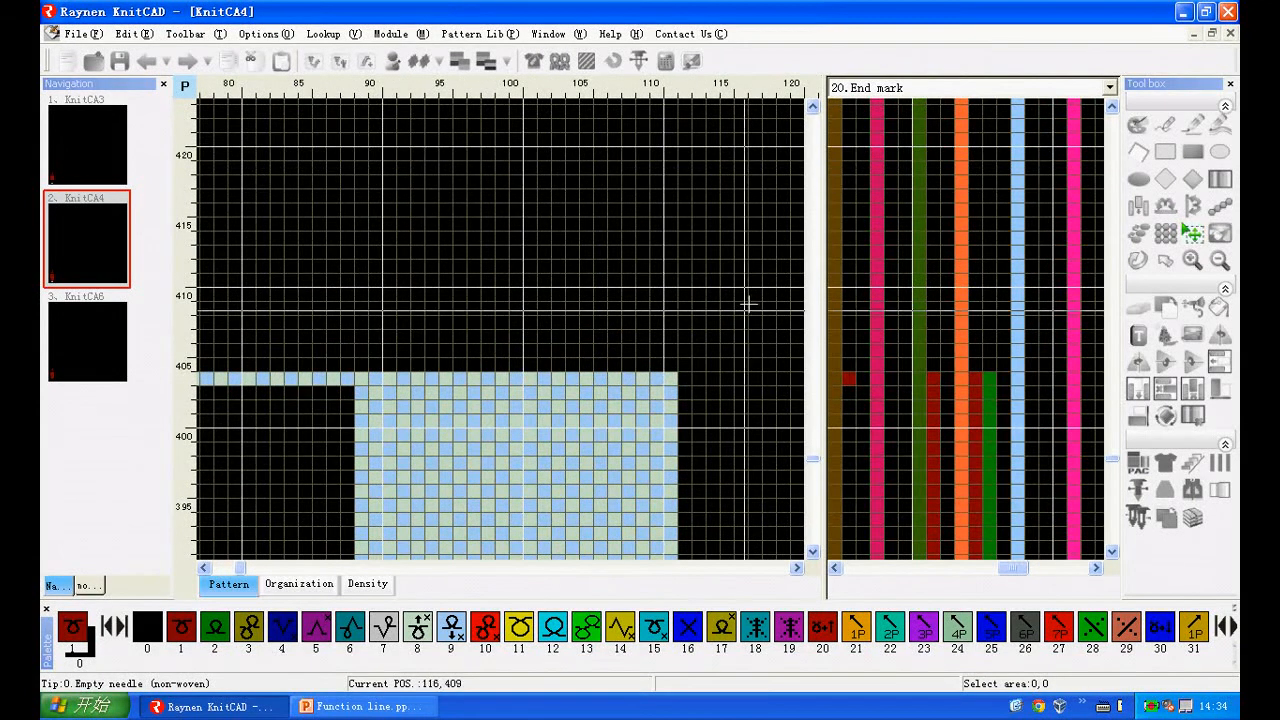
scroll(712, 366, up, 1)
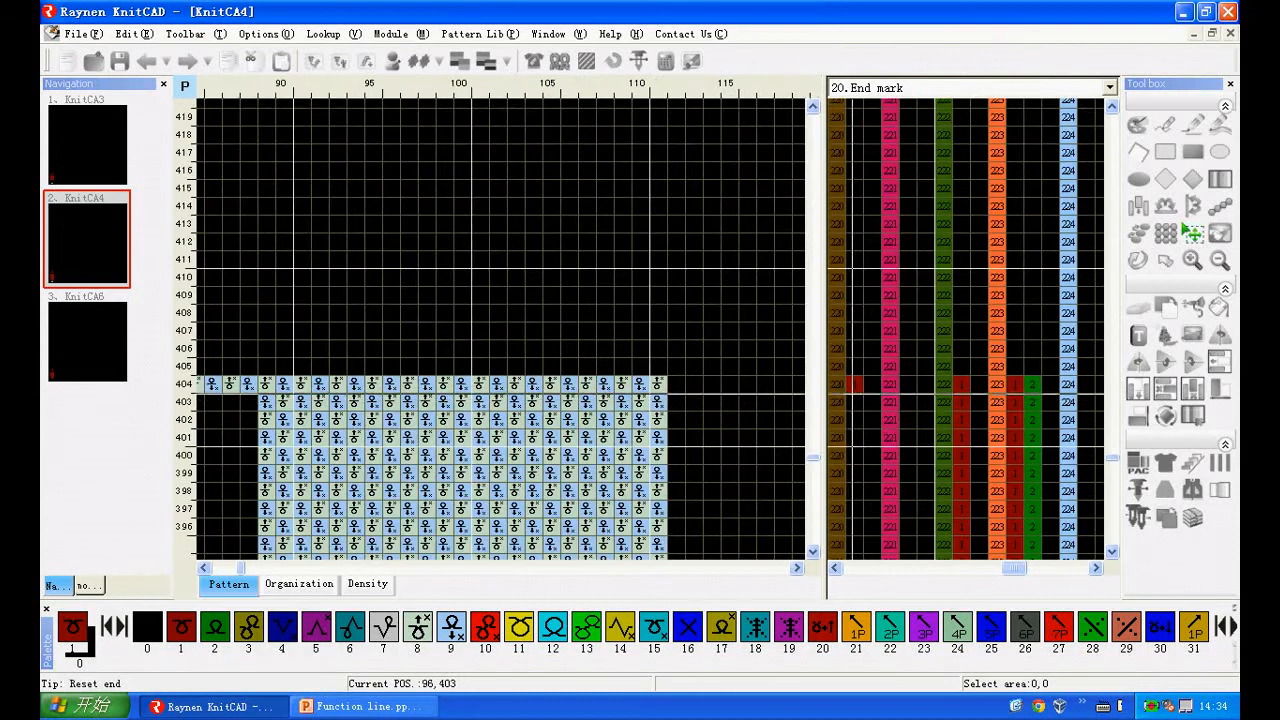
click(360, 706)
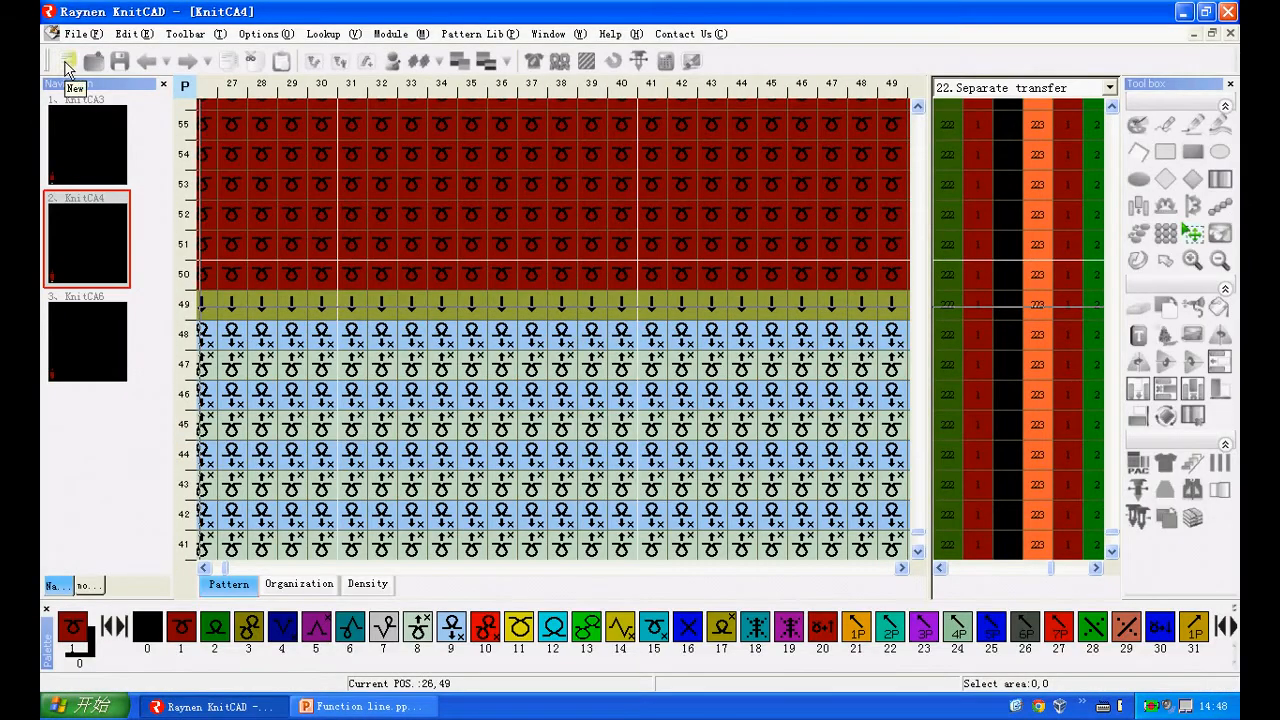
Step: Create a new pattern in Raynen KnitCAD and set its Separate transfer function line to 1x1 at row 190
click(68, 62)
click(568, 440)
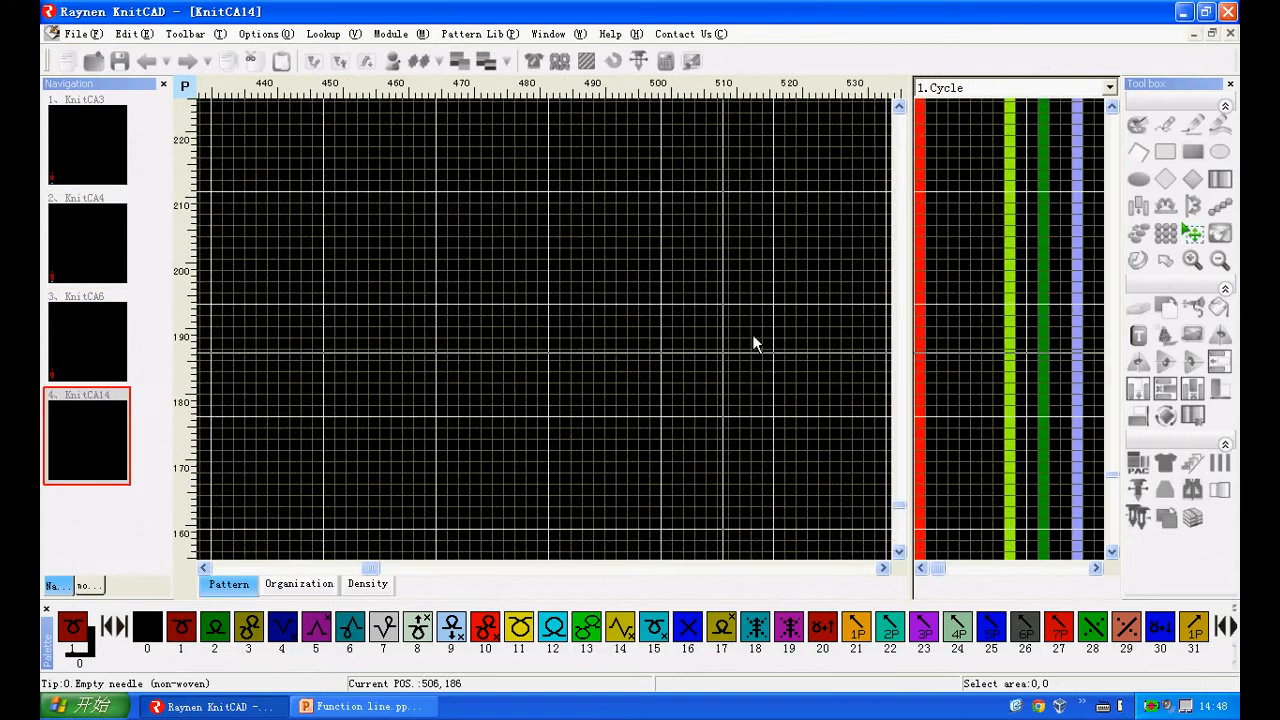
click(1109, 87)
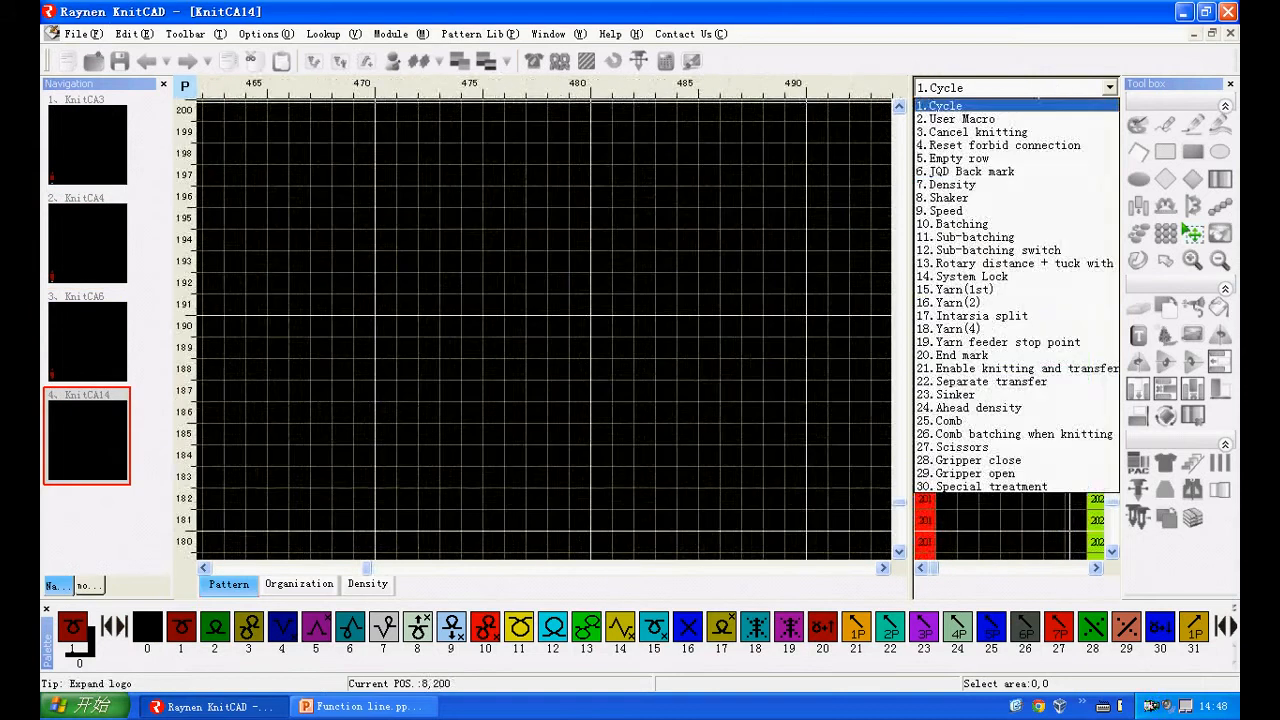
click(990, 381)
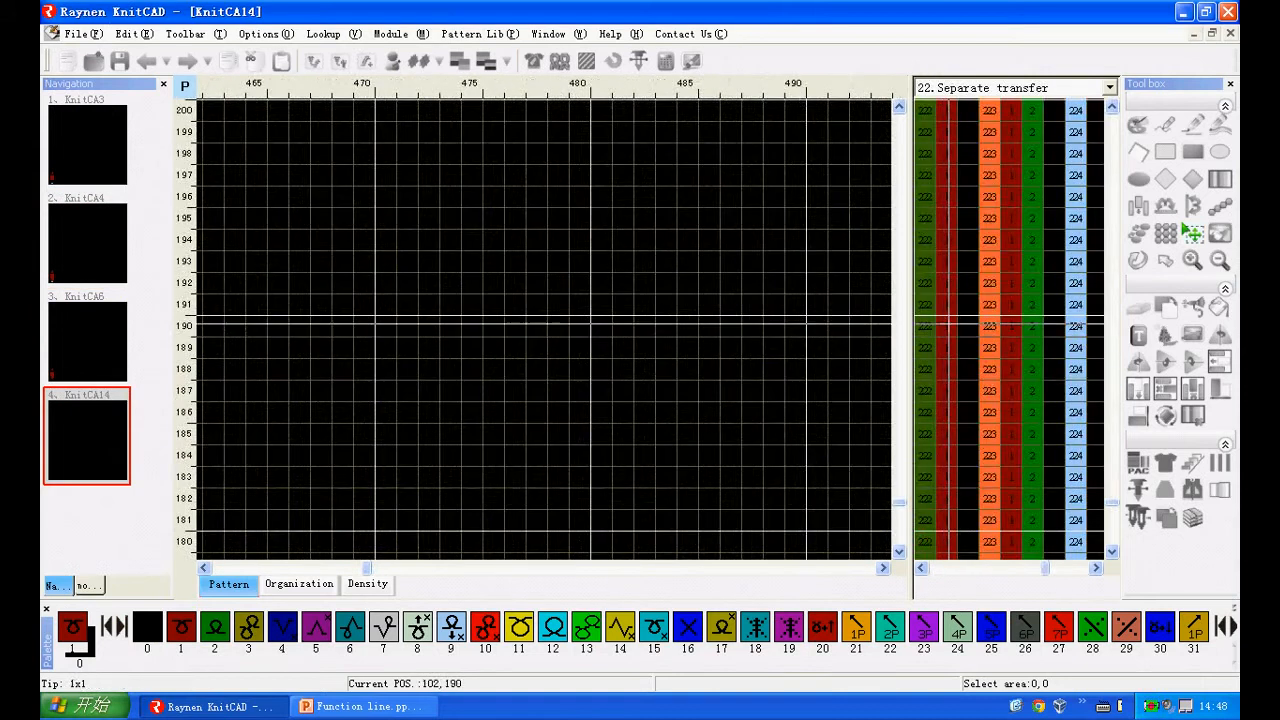
right_click(948, 326)
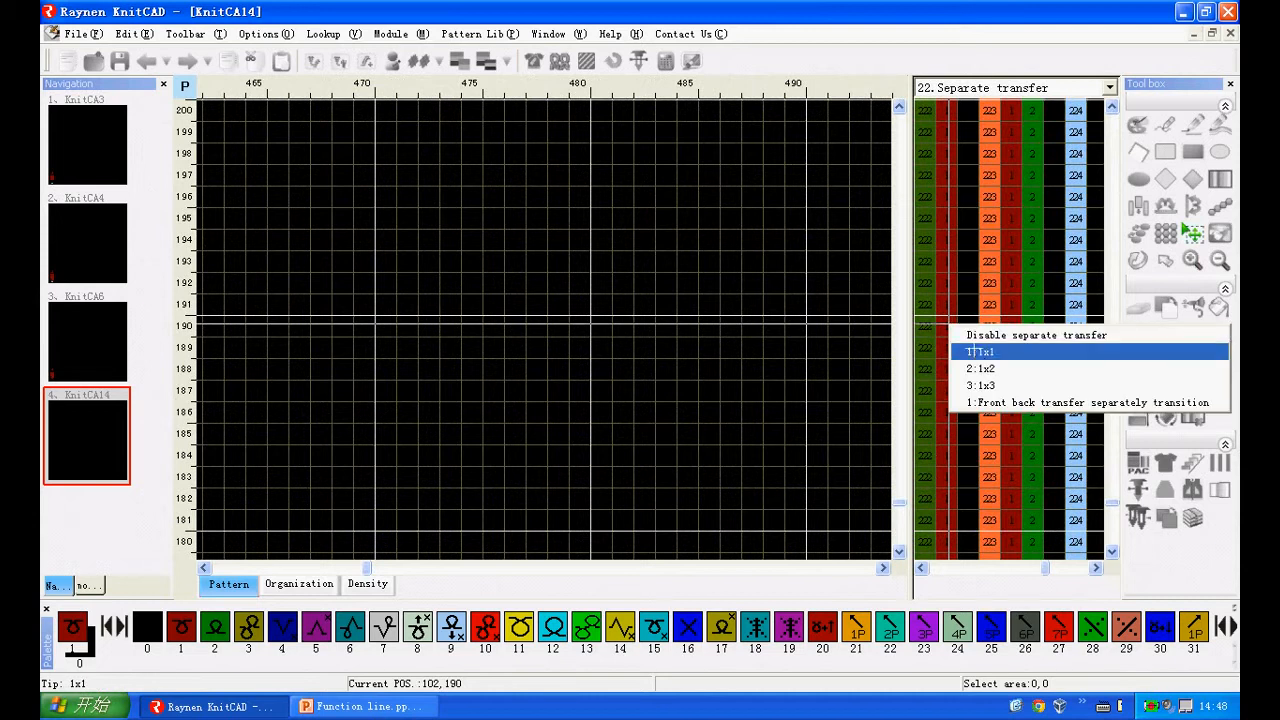
click(977, 353)
Step: Set the Separate transfer mode of row 49 in the KnitCA4 pattern to 1x1
click(116, 221)
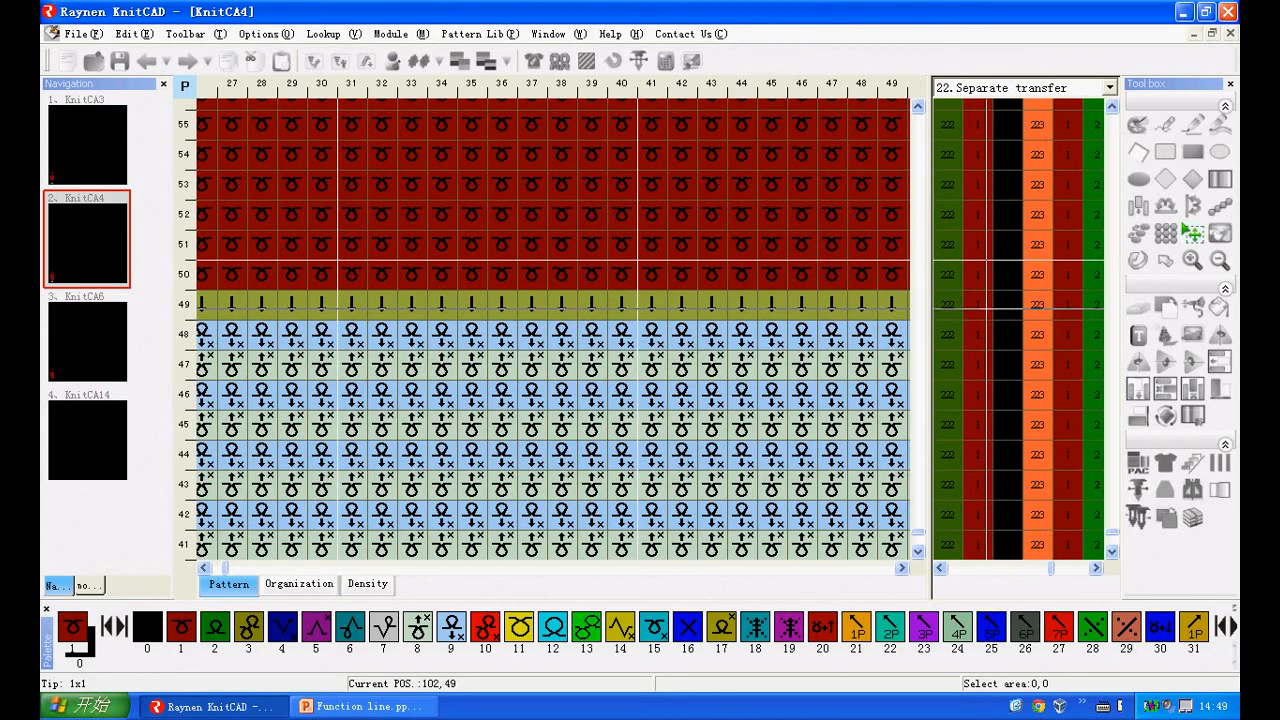
right_click(986, 308)
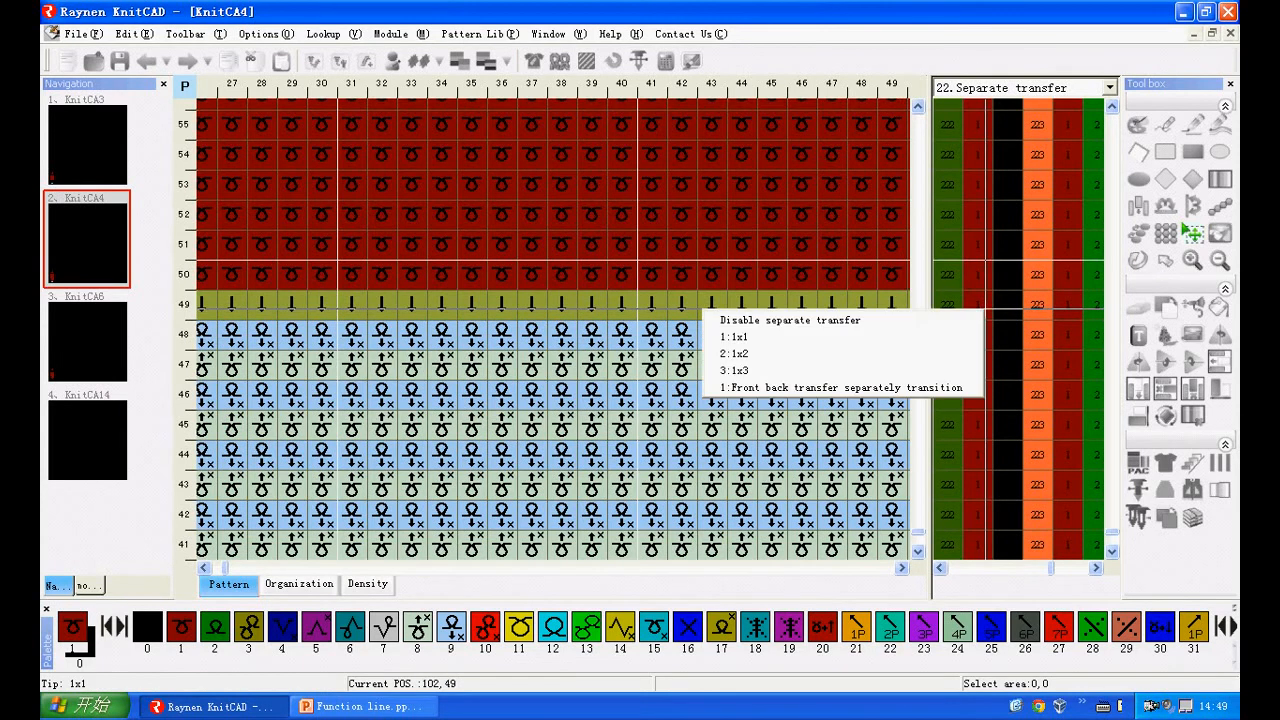
click(948, 343)
Step: Compile KnitCA4 with the existing options and open the decompiled pattern to inspect its split transfer rows
click(590, 62)
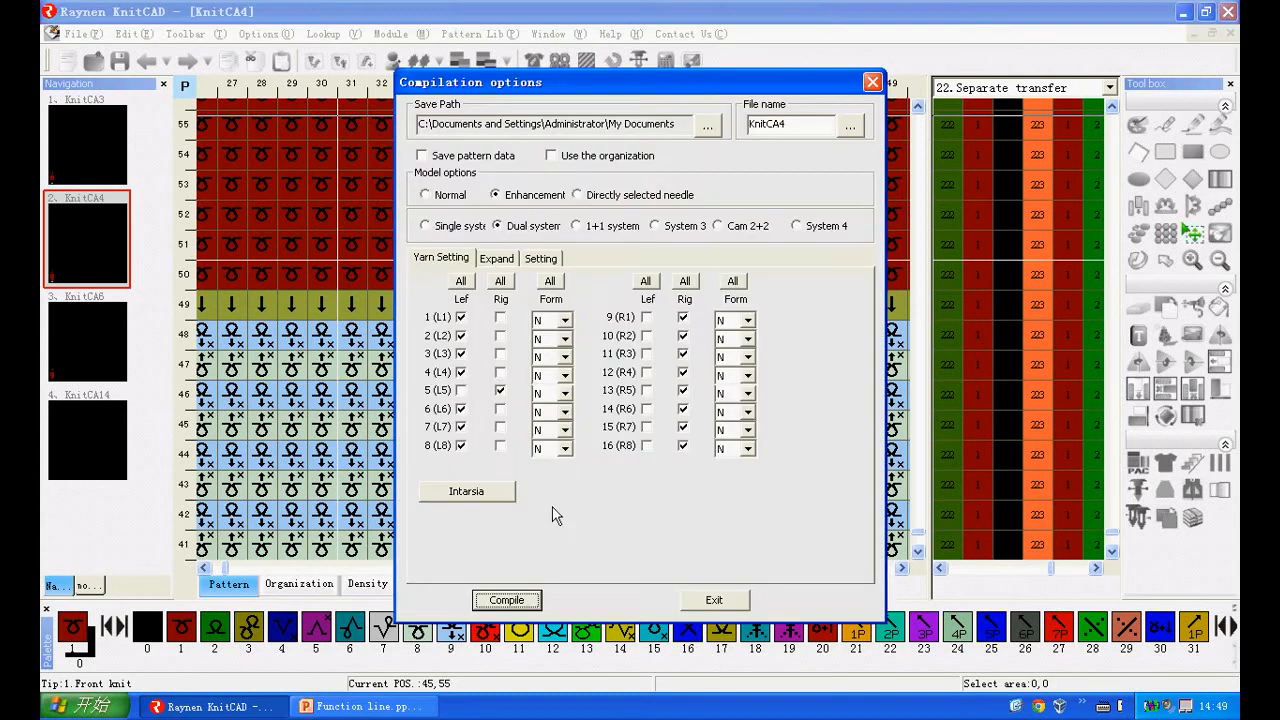
click(507, 599)
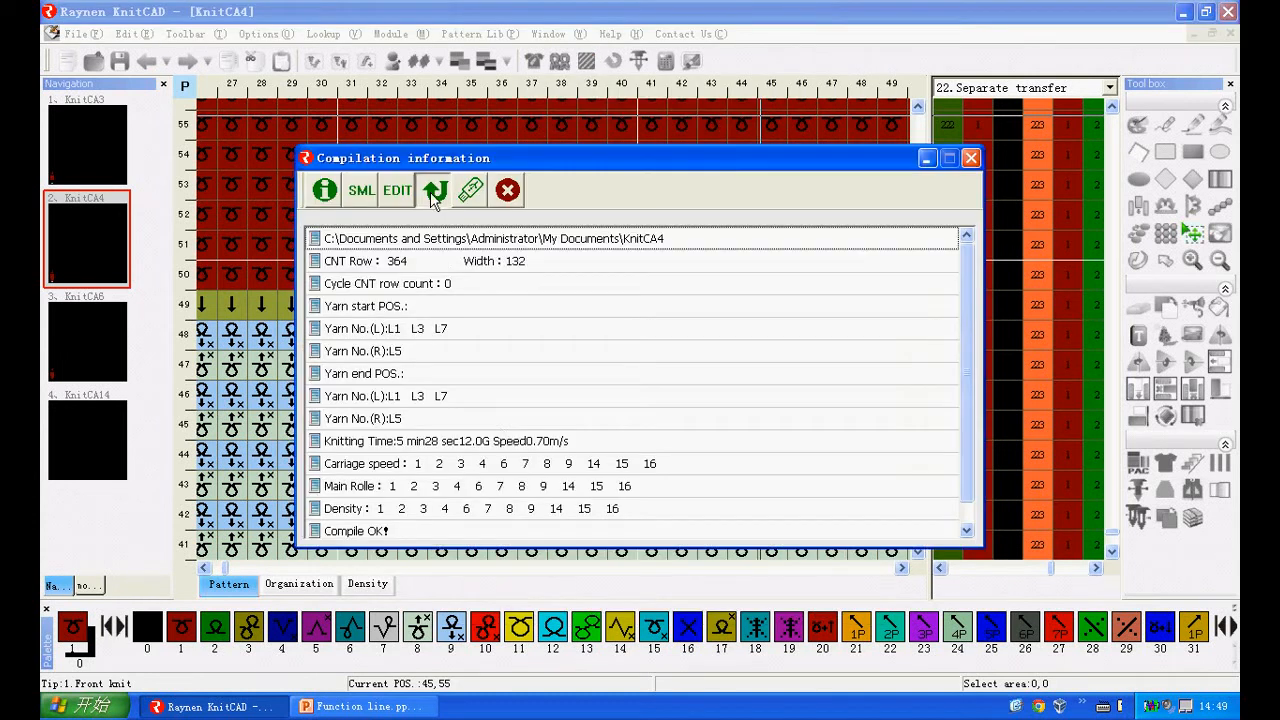
click(433, 196)
scroll(271, 528, up, 4)
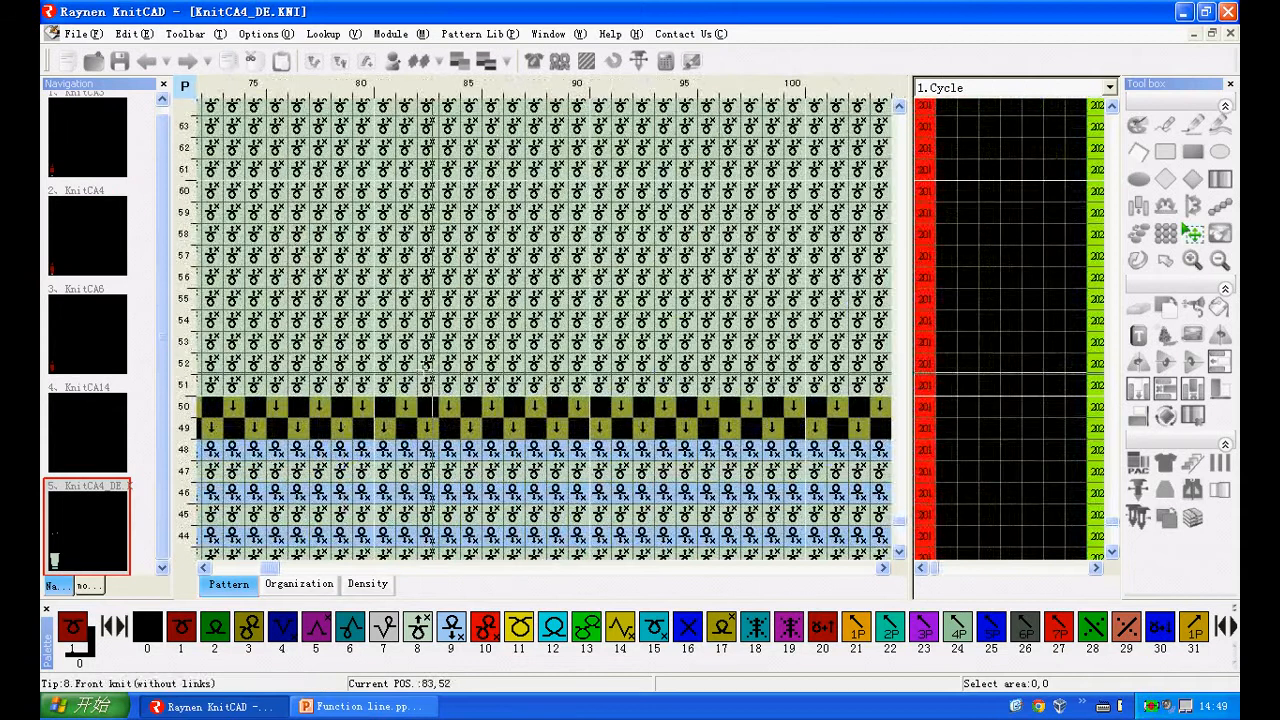
Step: Return to the KnitCA4 pattern and set the Separate transfer mode of row 49 to 1x3
click(88, 205)
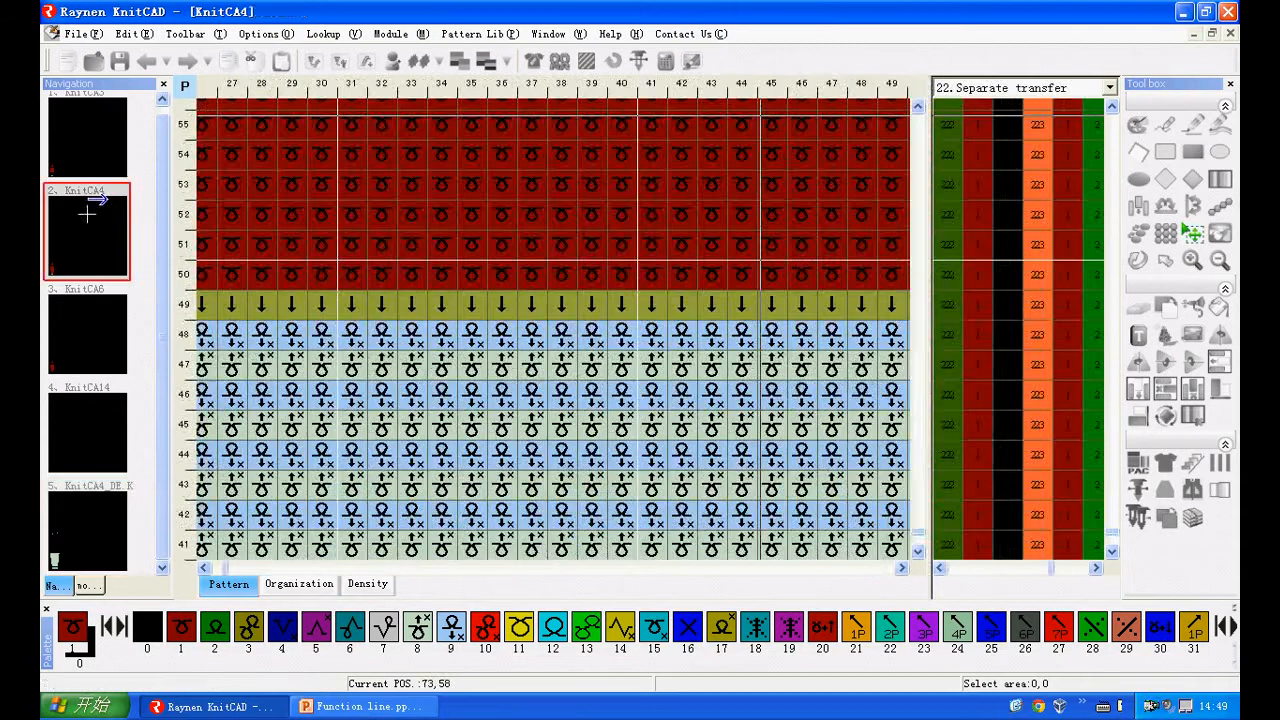
click(960, 300)
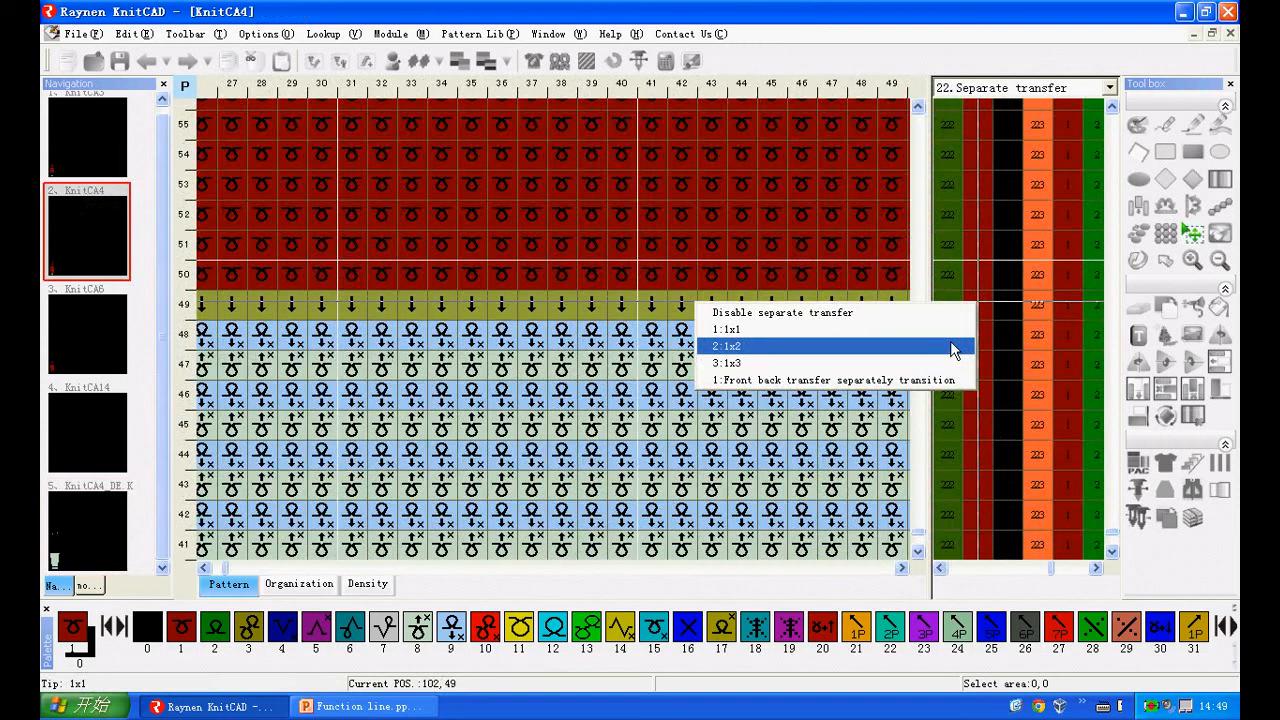
click(900, 368)
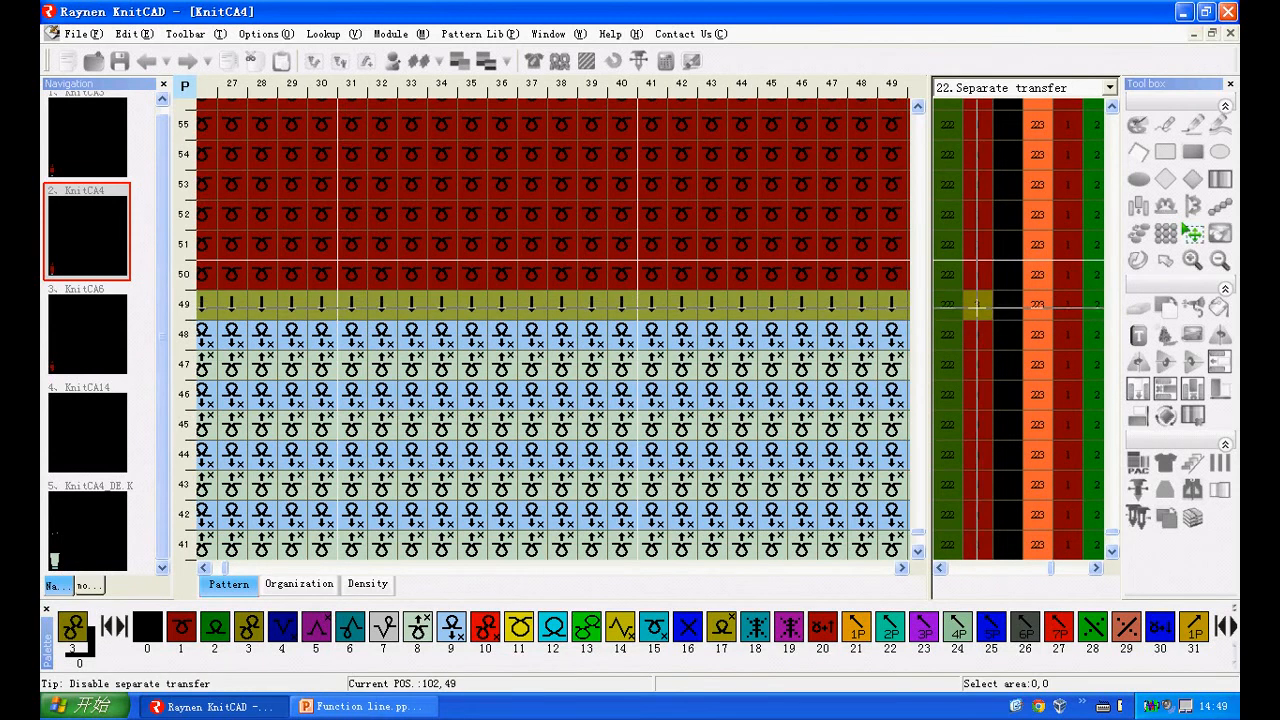
Step: Open the KnitCA3 pattern and apply Front back transfer separately transition to row 49 on the Separate transfer line
click(86, 137)
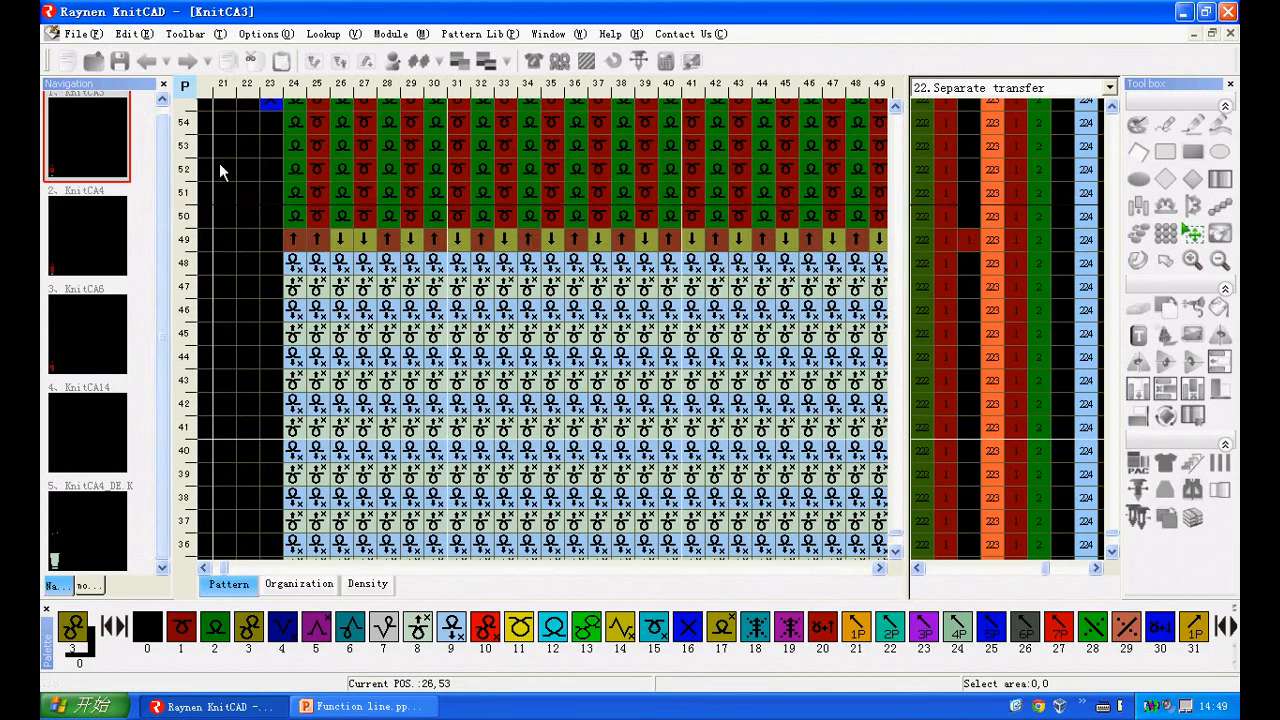
click(972, 240)
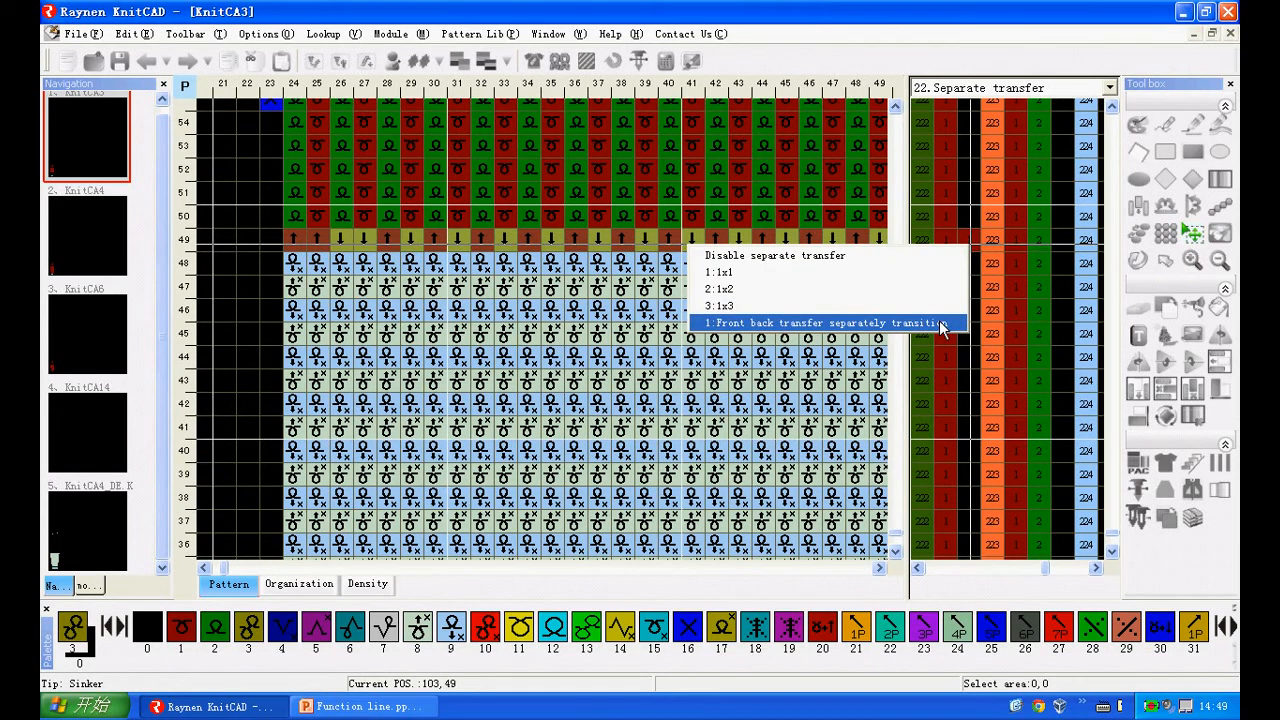
click(941, 323)
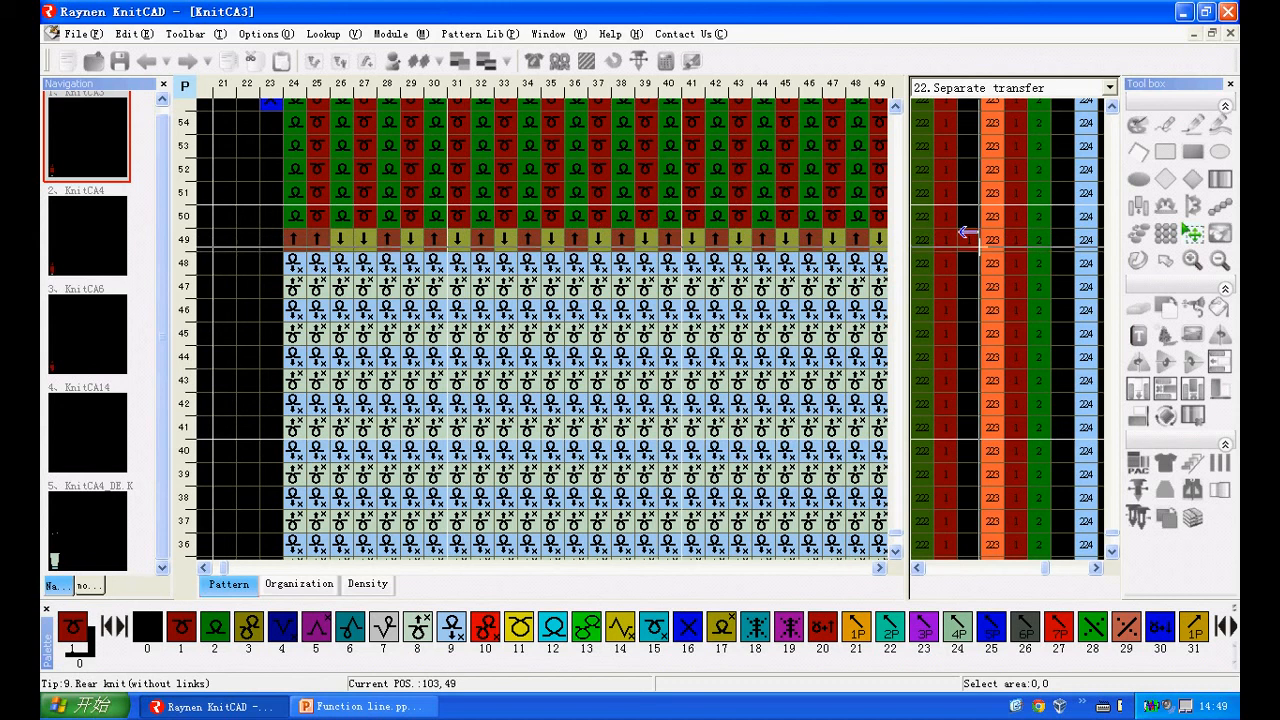
click(969, 240)
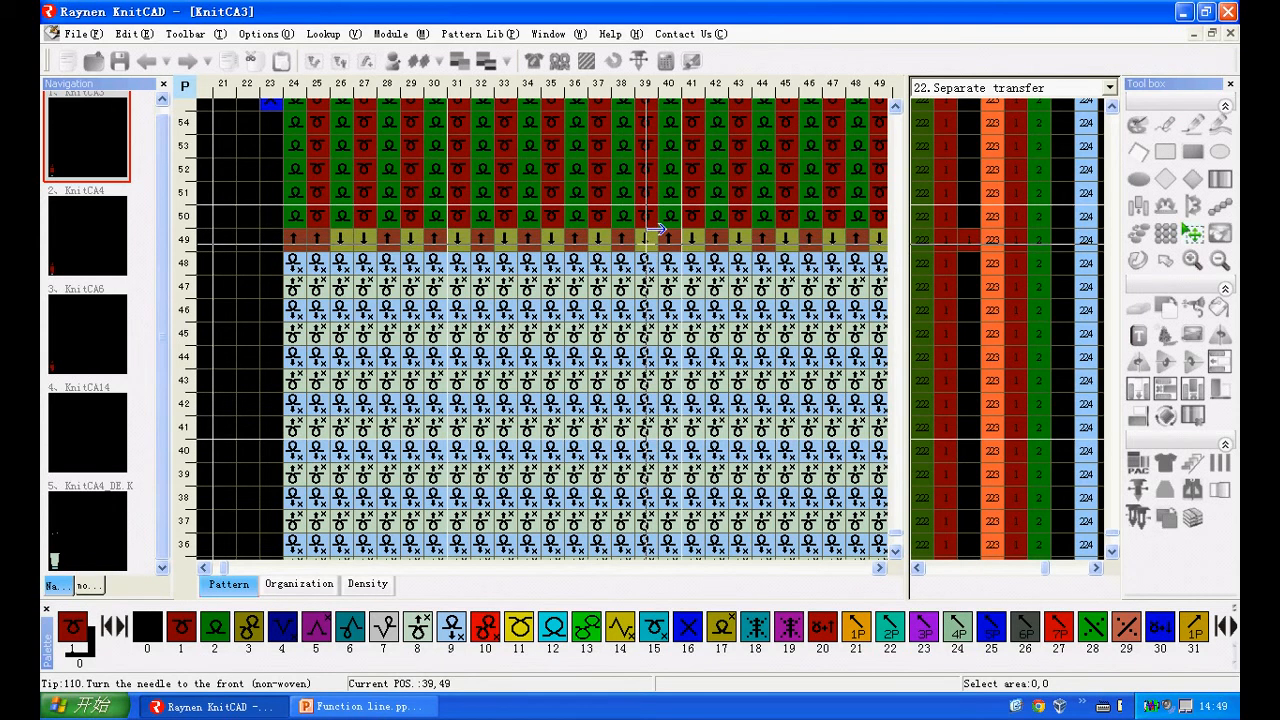
Step: Compile KnitCA3 with the existing options and open the decompiled pattern to inspect the transfers at rows 49 and 50
click(590, 62)
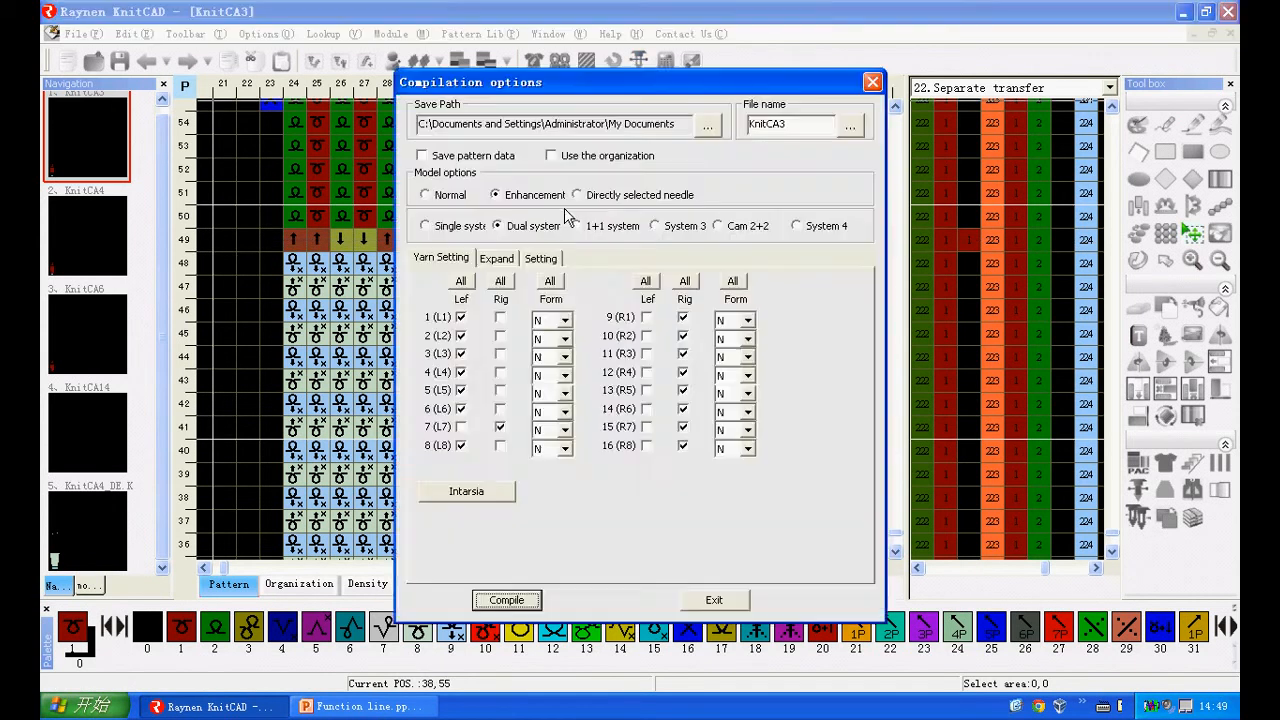
click(520, 600)
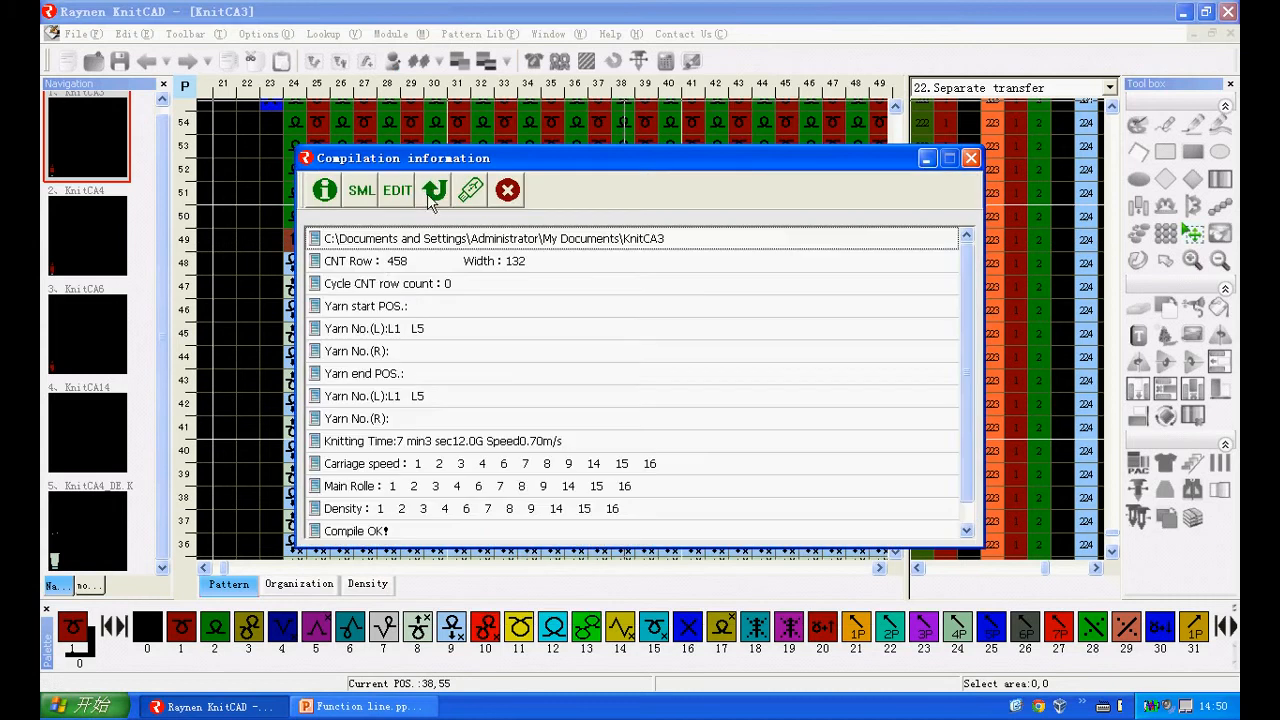
click(433, 192)
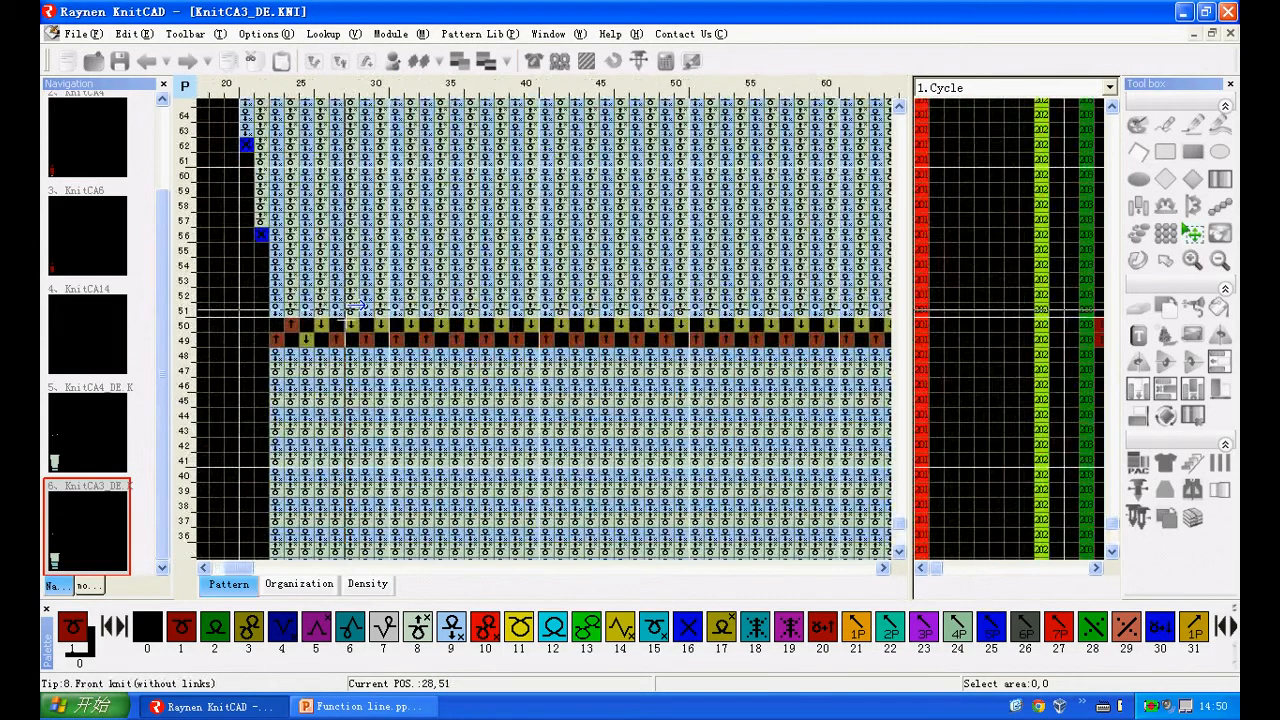
scroll(356, 306, up, 2)
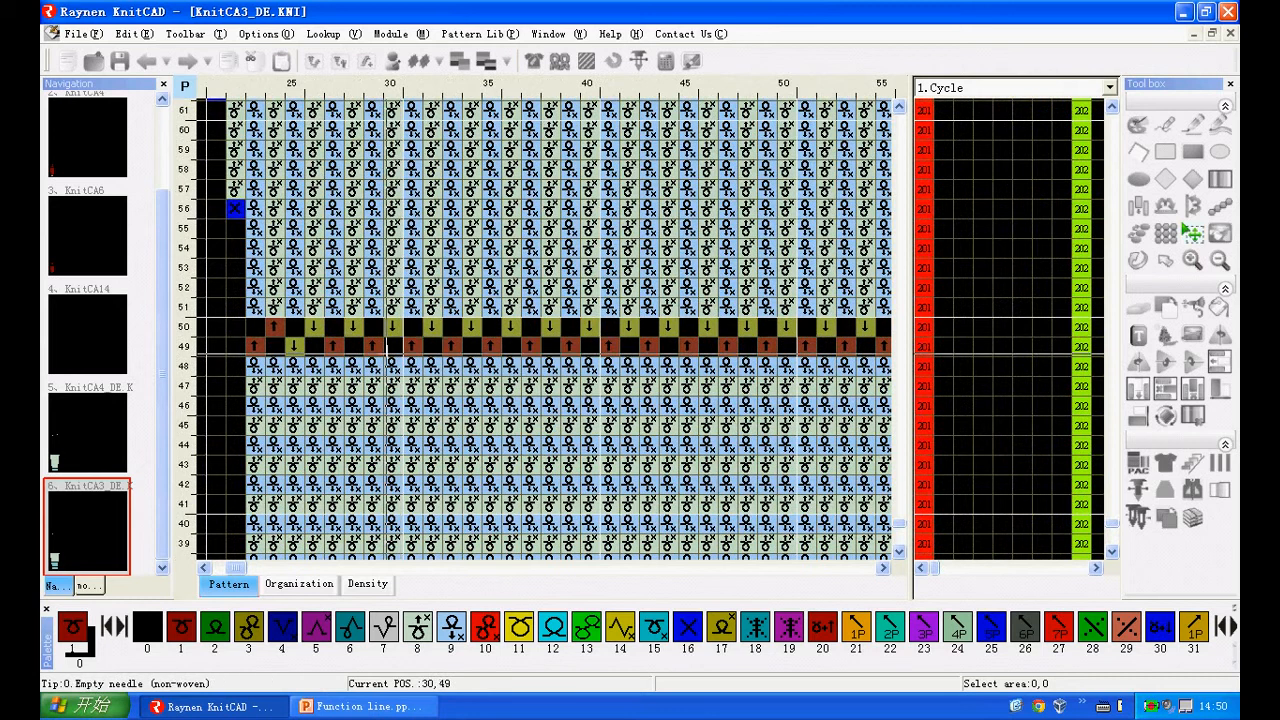
Step: Return to the KnitCA4 pattern to review its Separate transfer setting at row 49
click(80, 214)
click(94, 165)
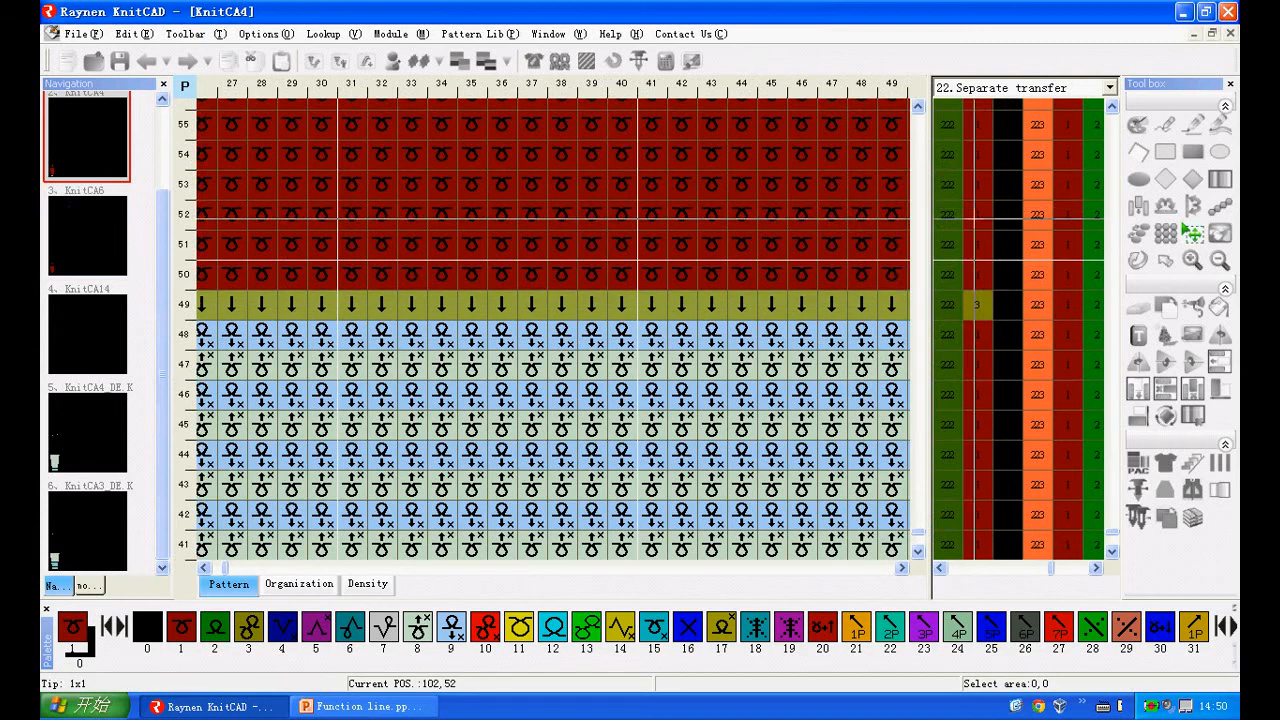
Step: Review the separate transfer modes near row 52 of KnitCA4, and switch to PowerPoint to read the 225 comb function line description
right_click(979, 203)
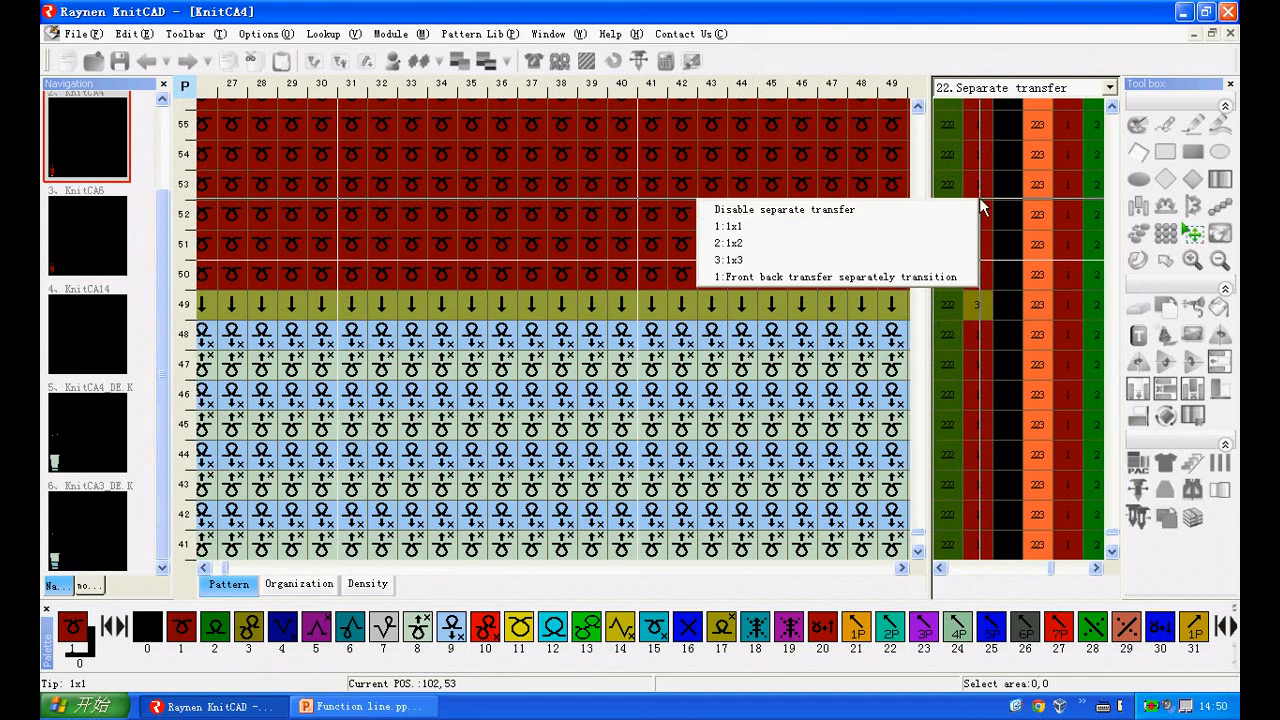
click(964, 227)
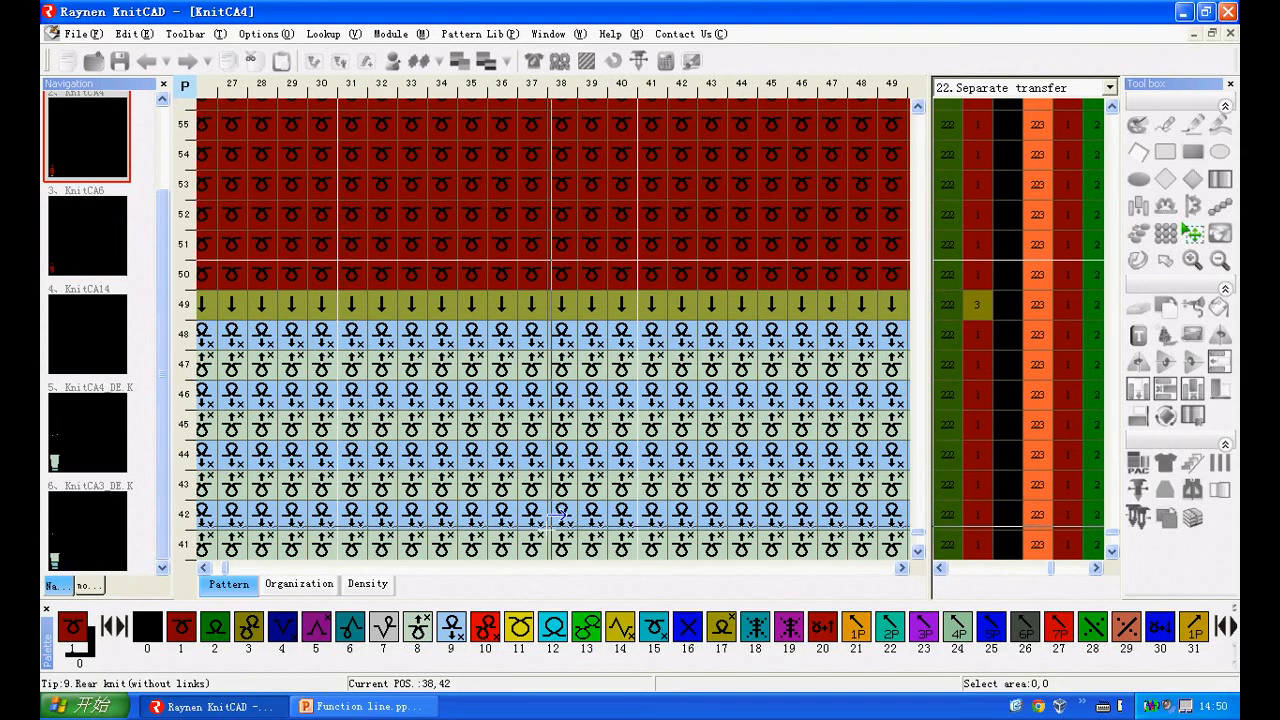
click(432, 706)
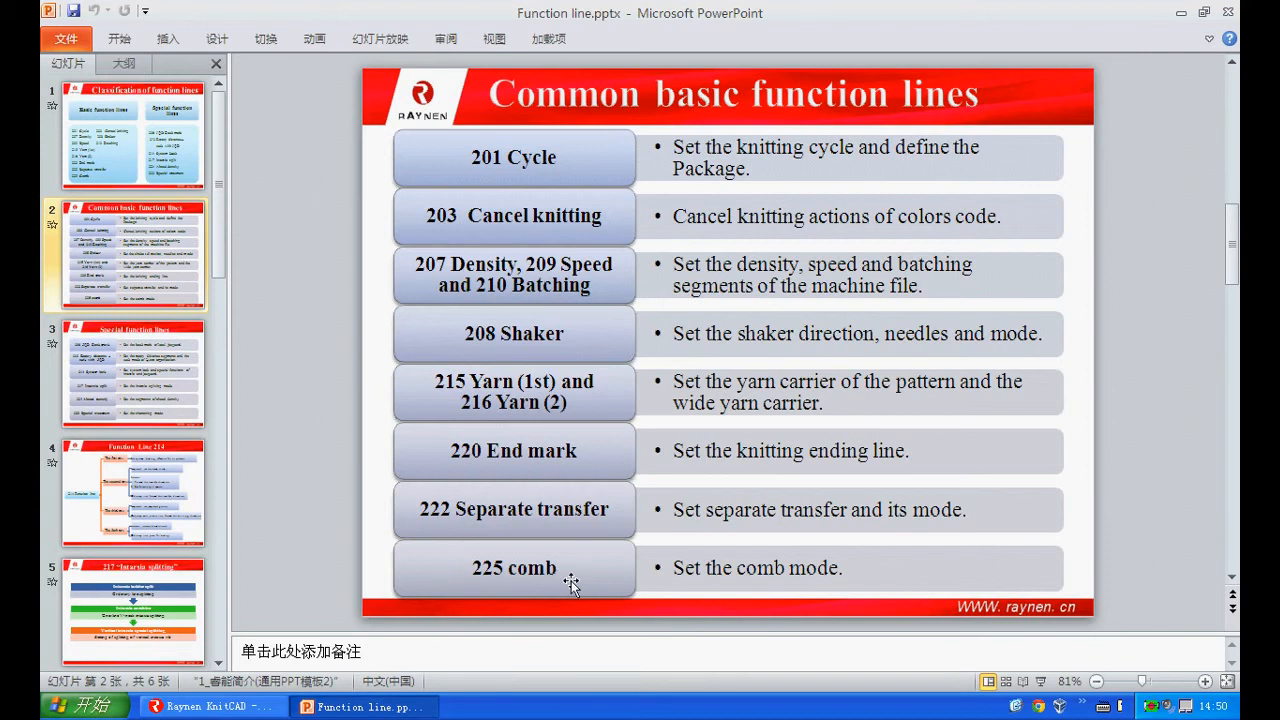
Step: Switch to KnitCAD and generate the sleeve shape in KnitCA15 with Comb enabled and its mode set to 3x3
click(210, 706)
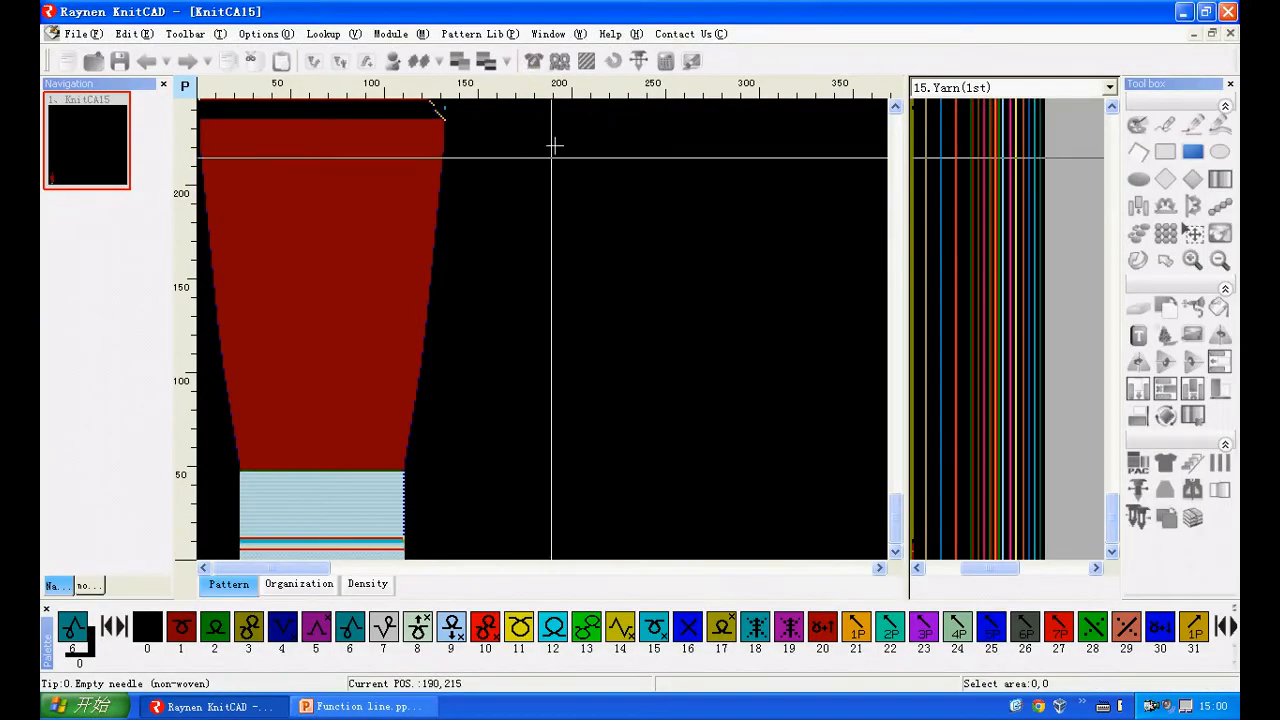
click(534, 62)
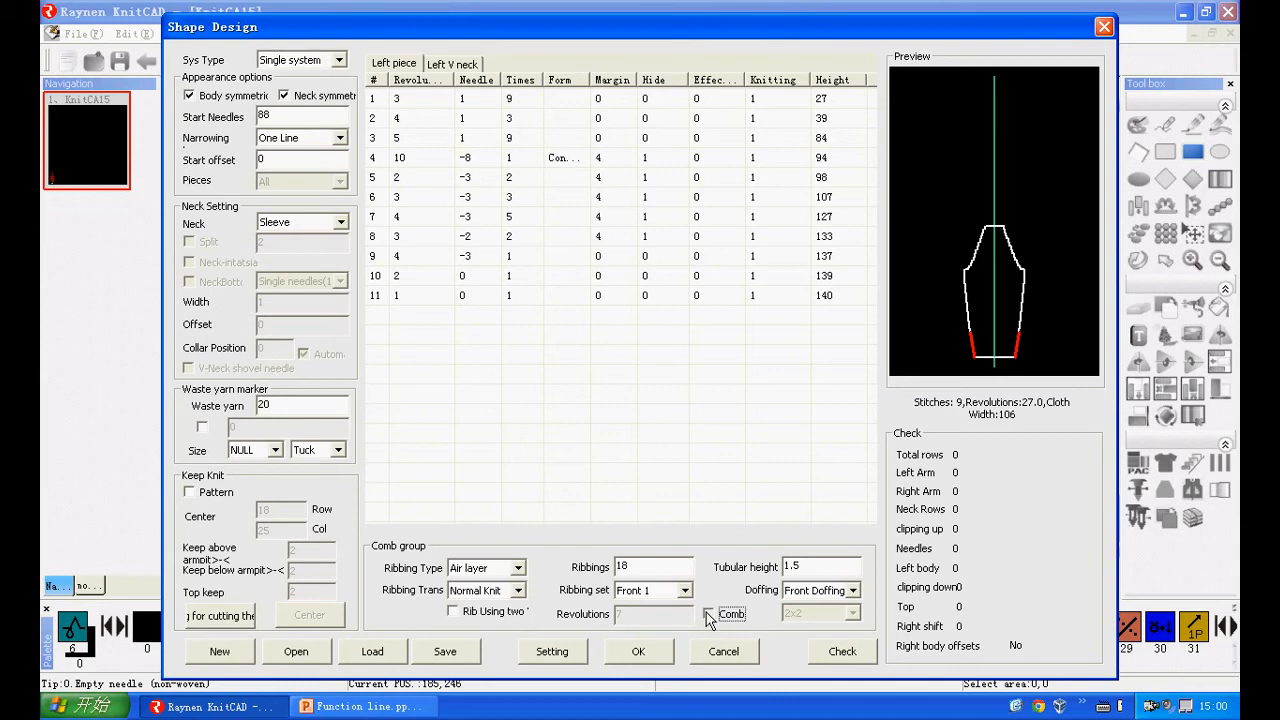
click(853, 614)
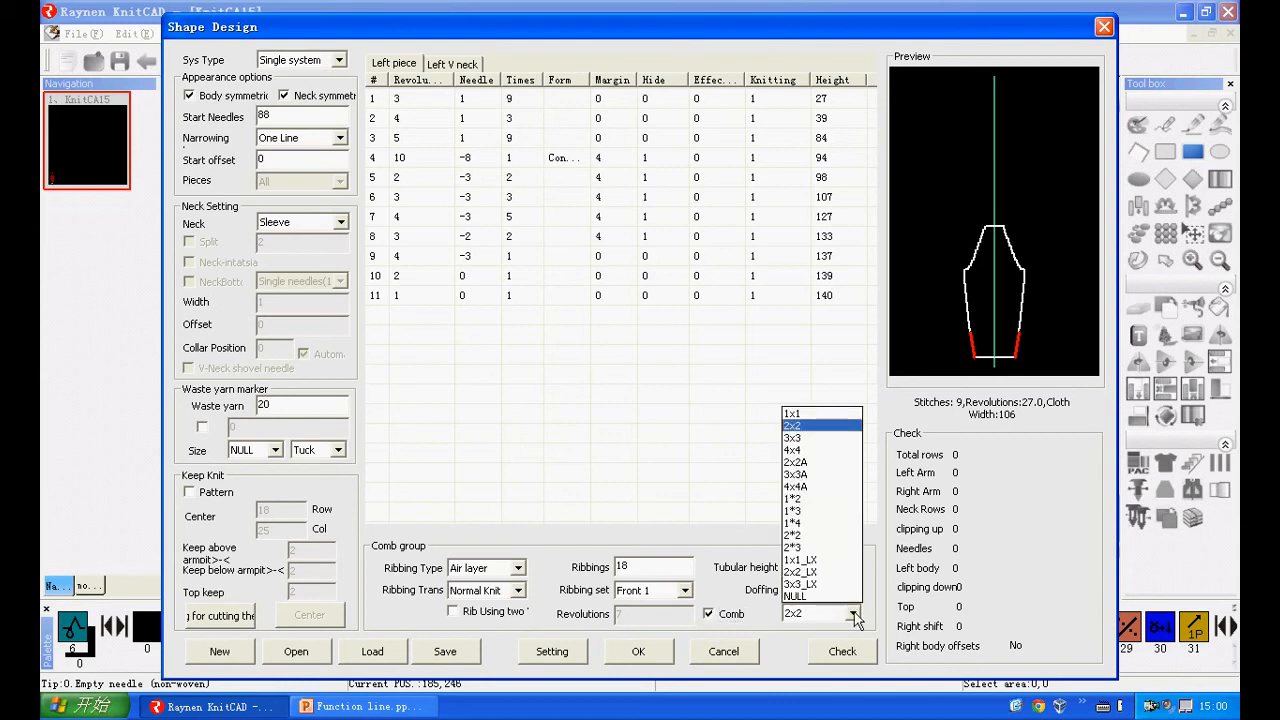
click(830, 438)
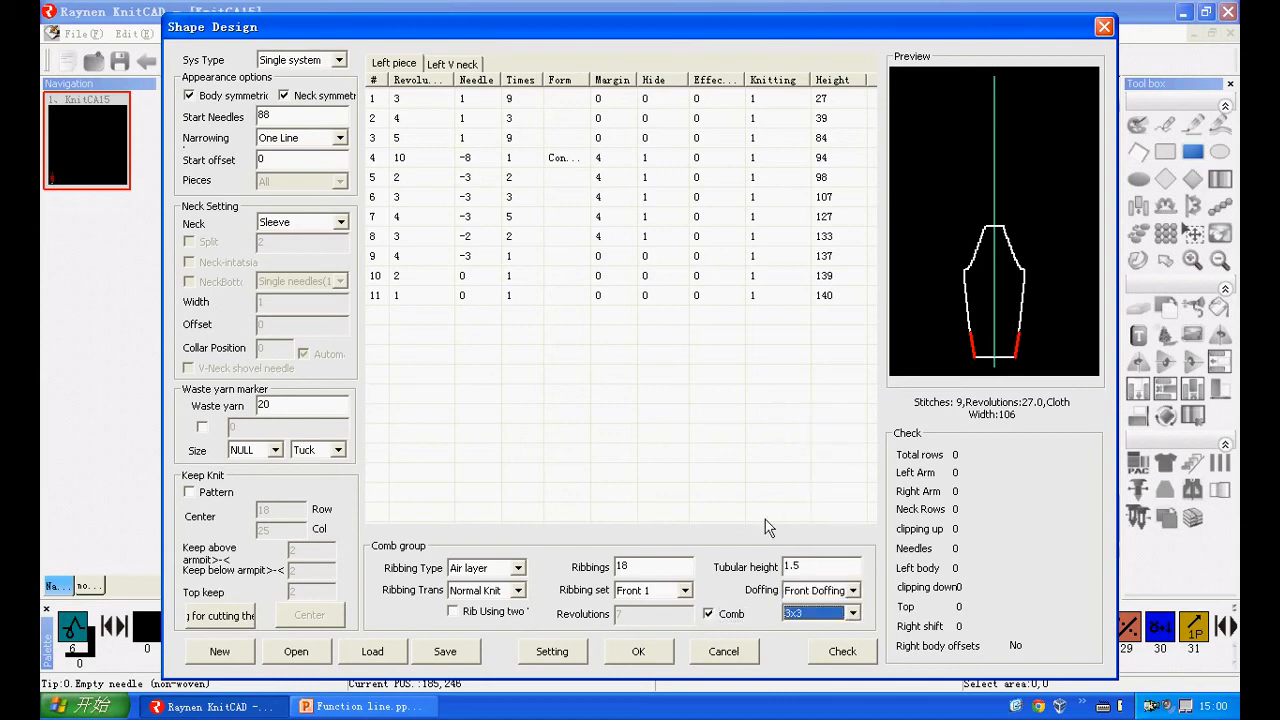
click(634, 652)
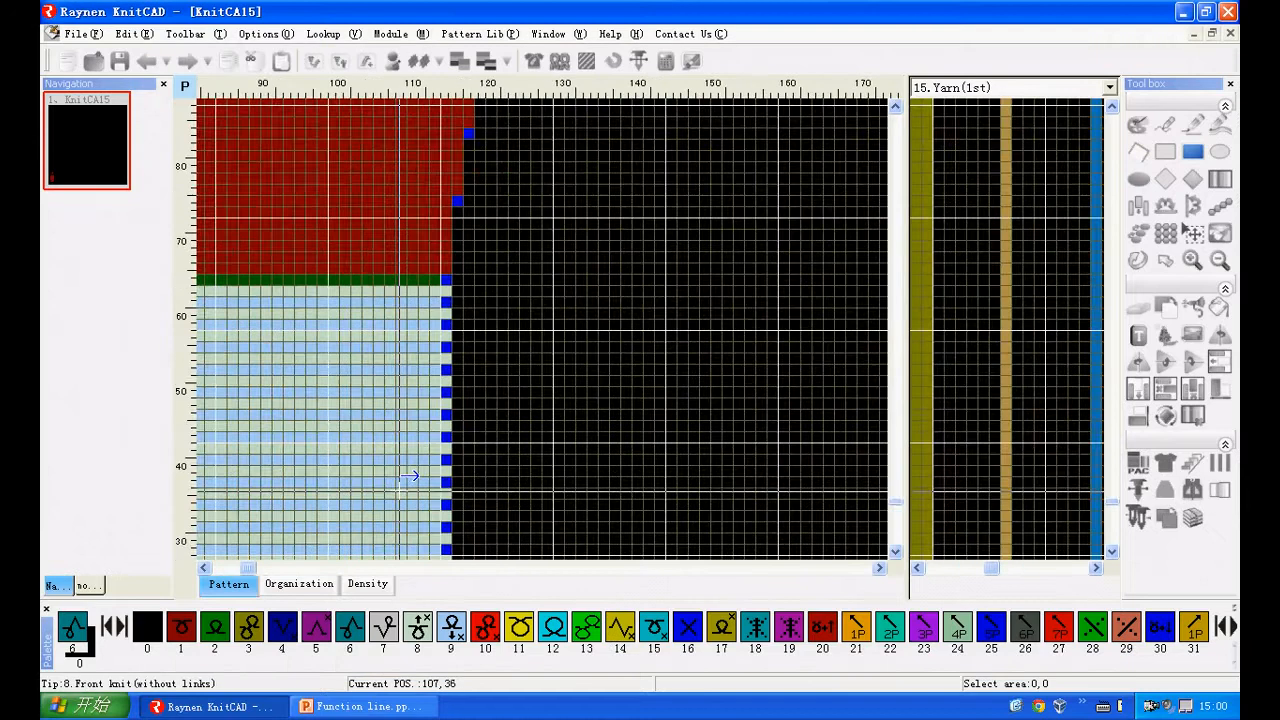
Step: Display the Comb function line beside the starting rows and apply Set start-up comb to row 6
key(Home)
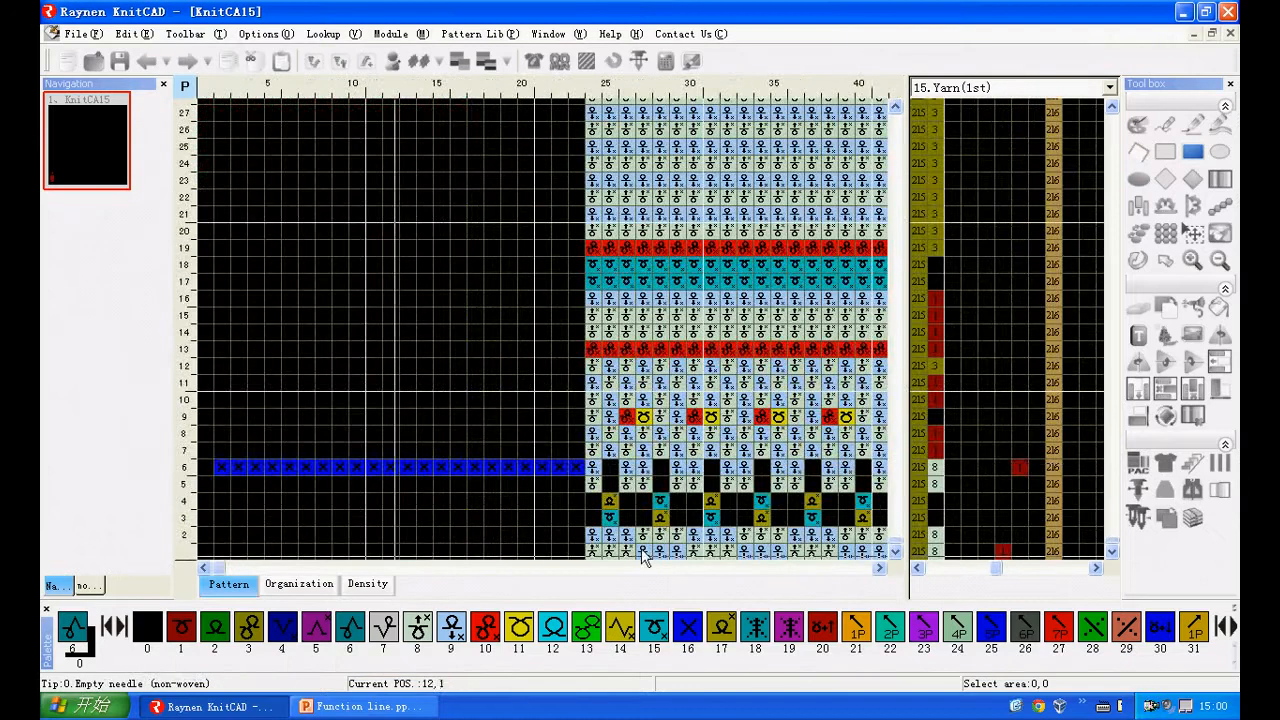
scroll(434, 260, down, 1)
scroll(681, 532, up, 2)
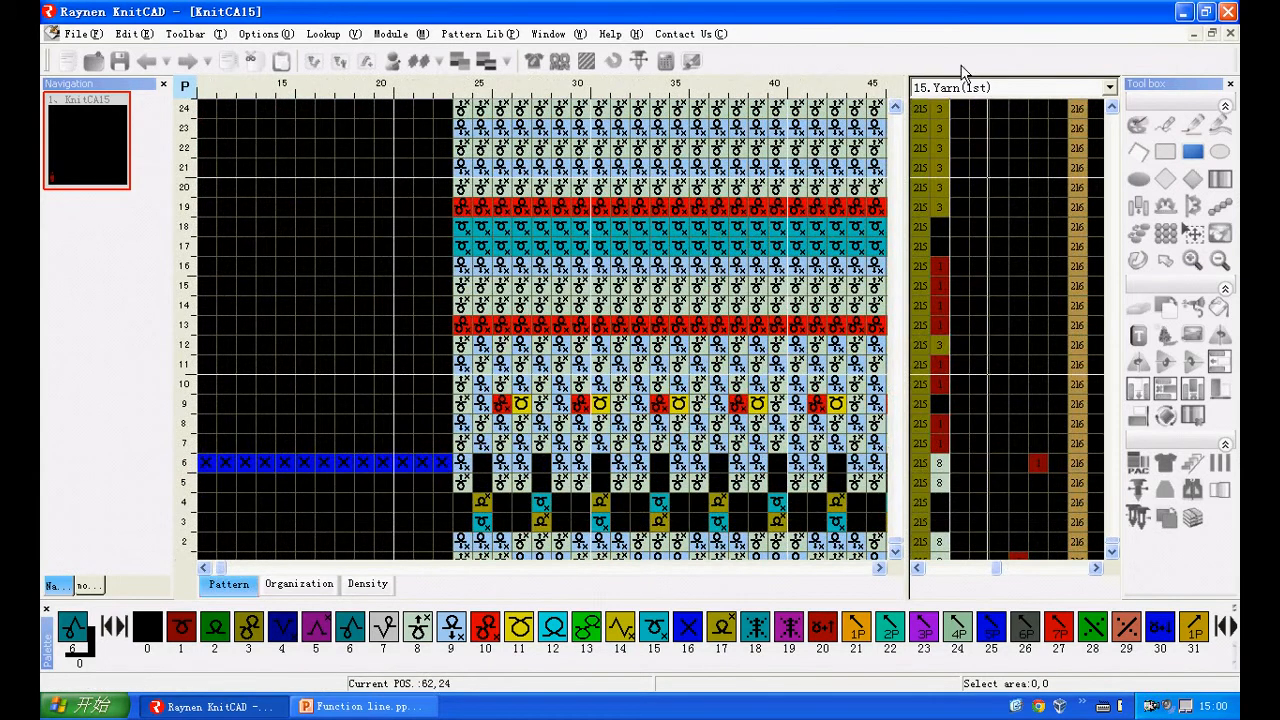
click(1022, 87)
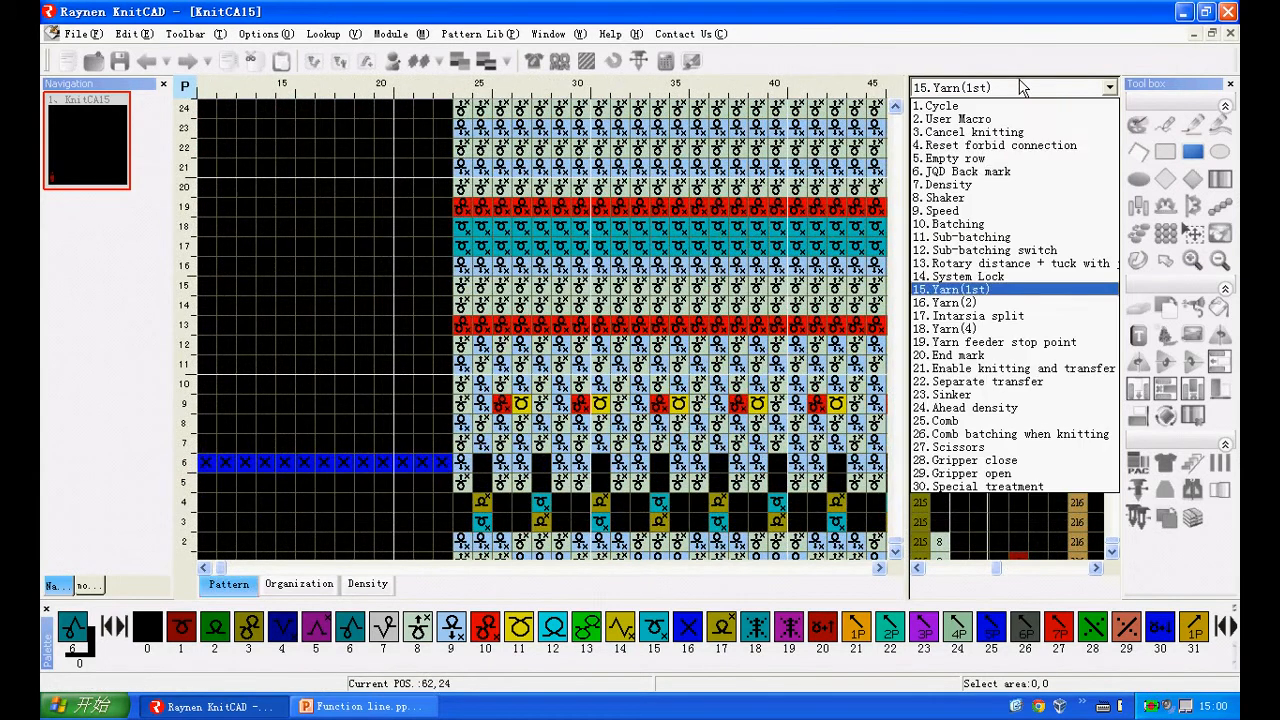
click(945, 421)
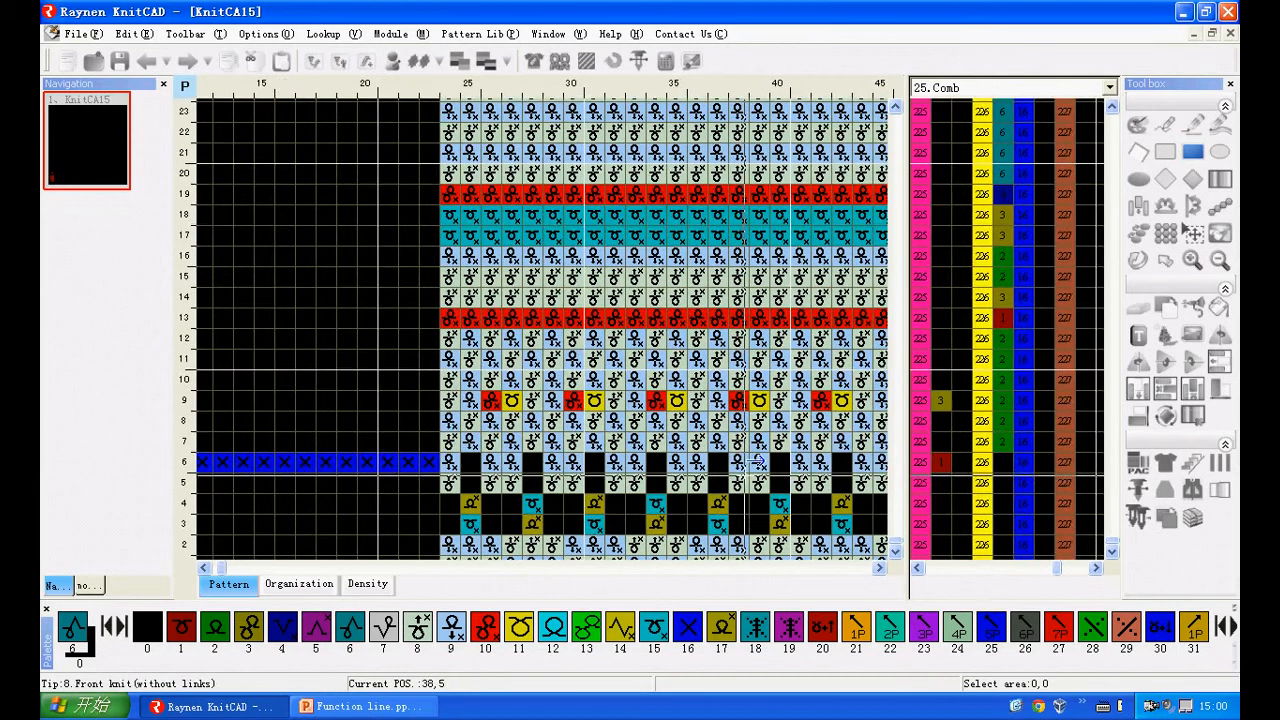
click(944, 464)
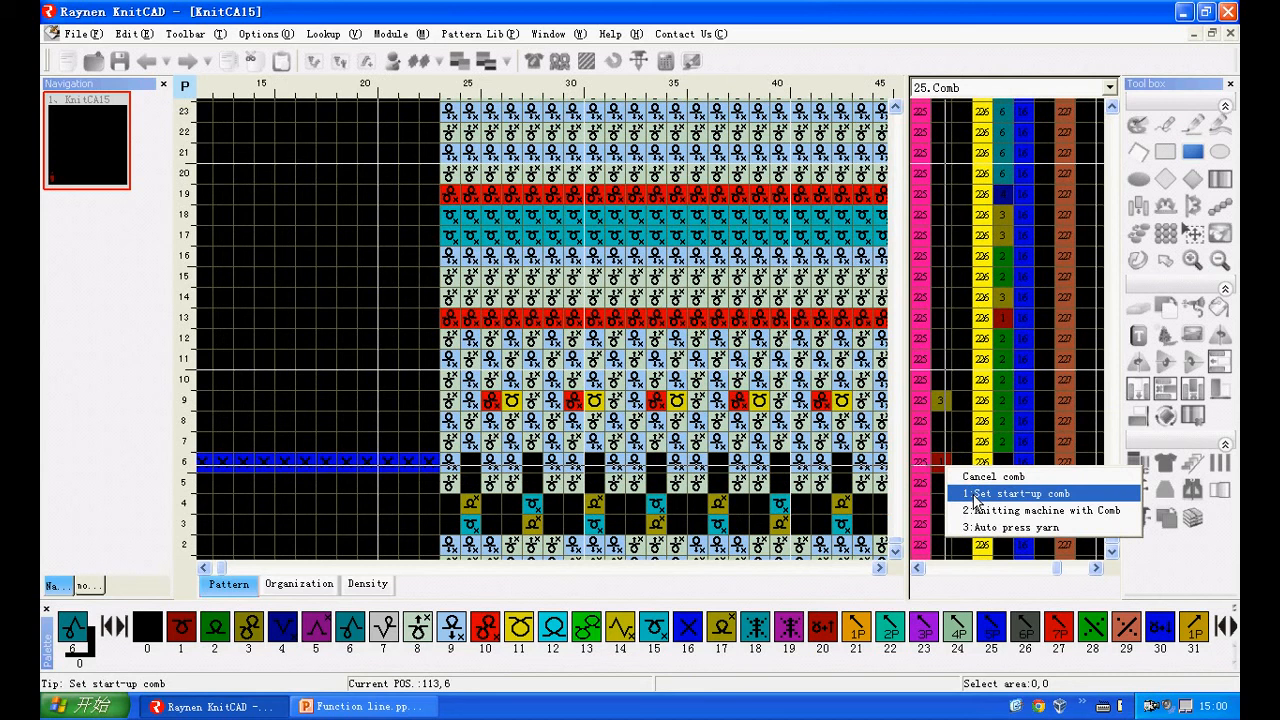
click(975, 500)
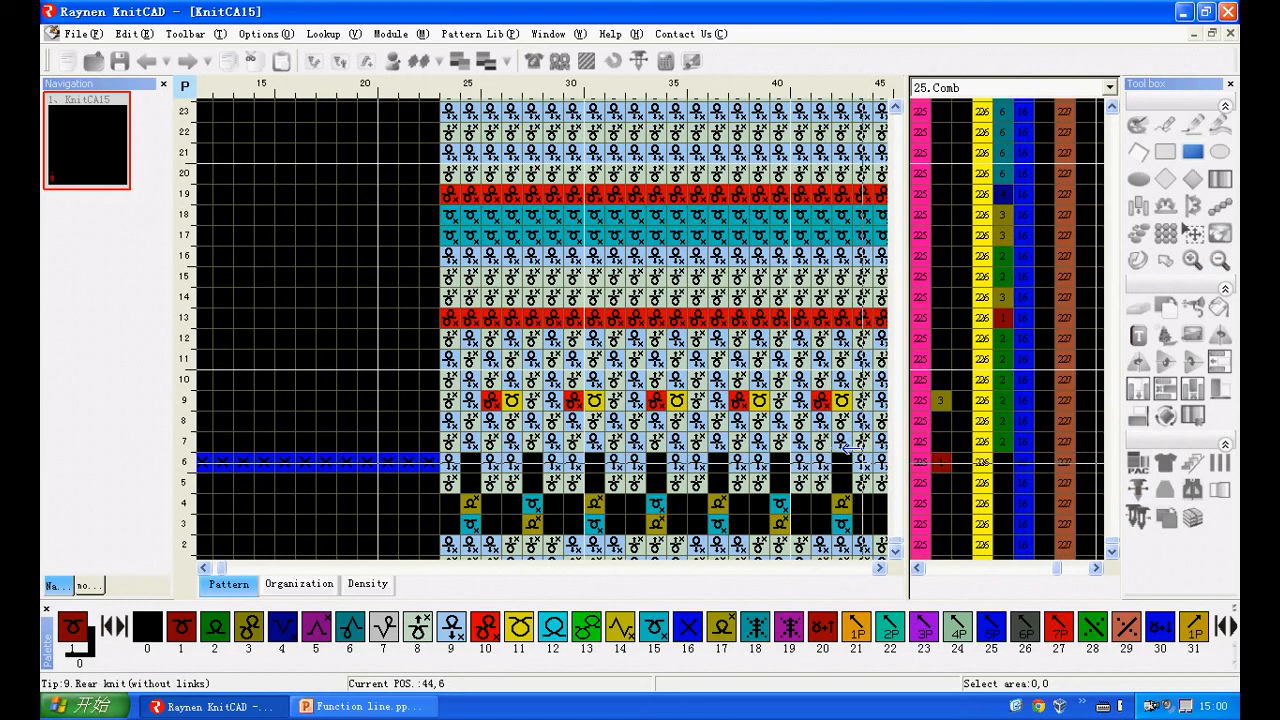
Step: Change the Comb function of row 6 to Knitting machine with Comb
right_click(941, 465)
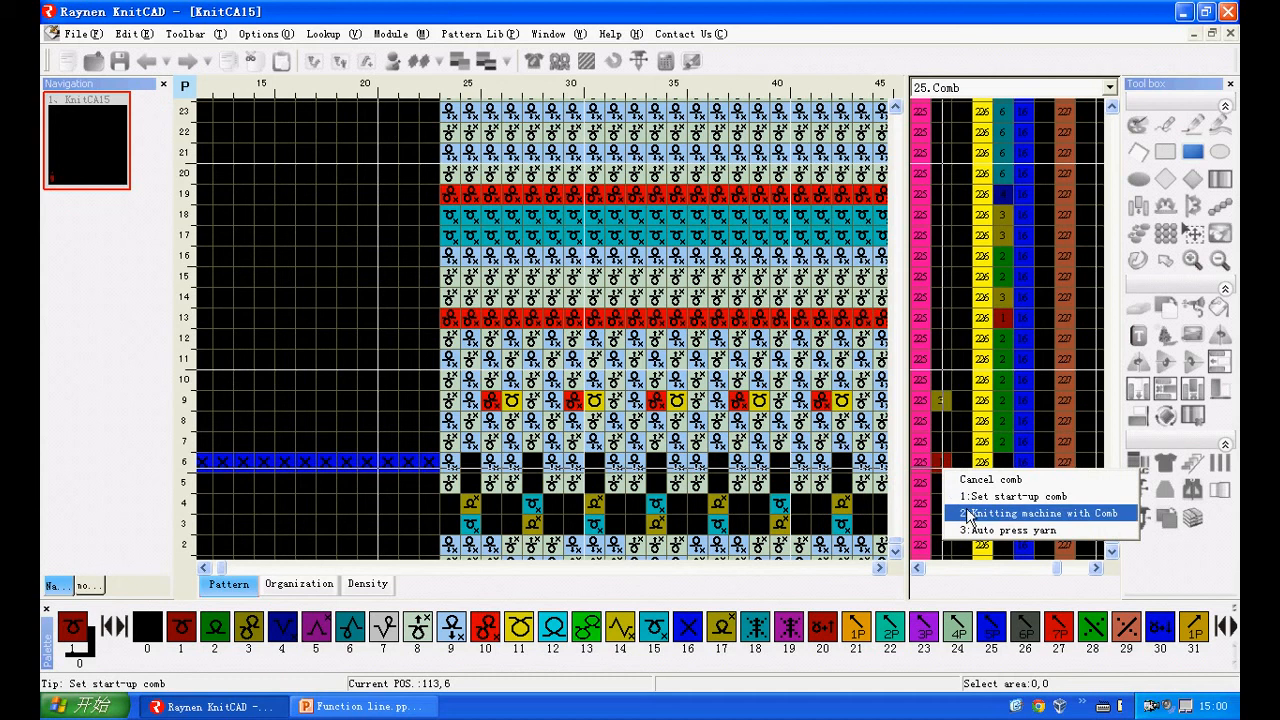
click(968, 513)
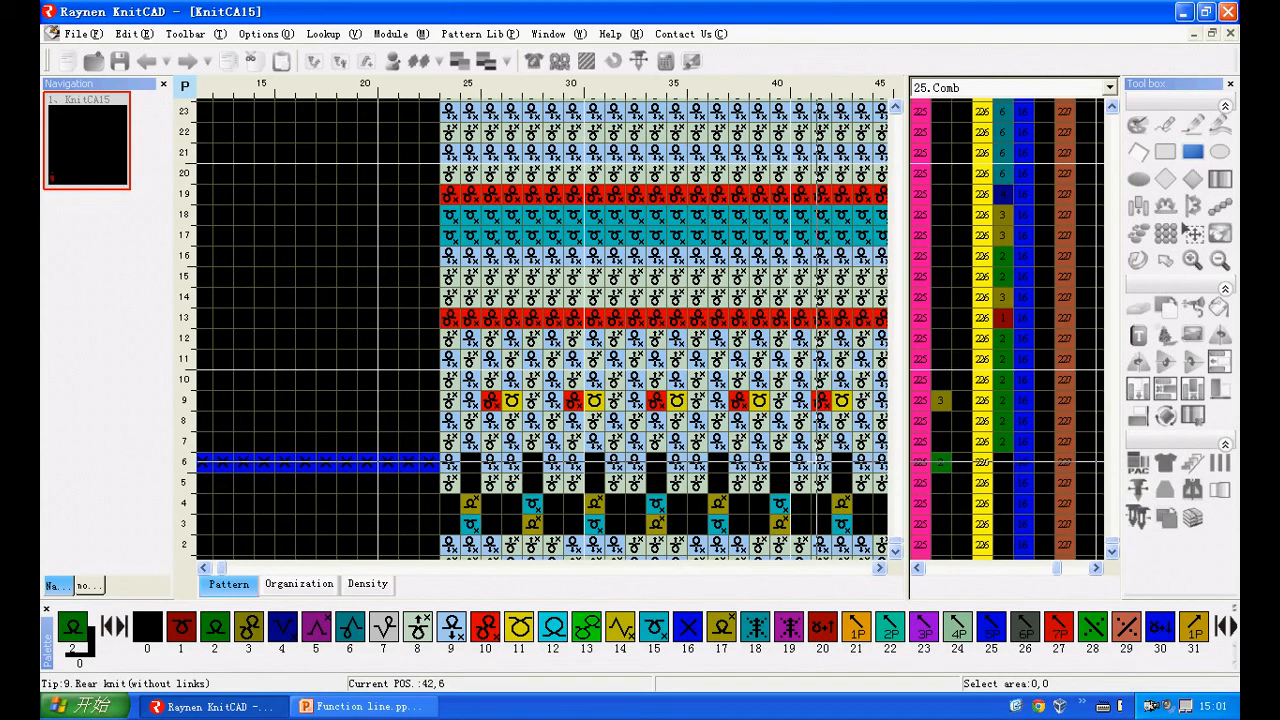
click(921, 441)
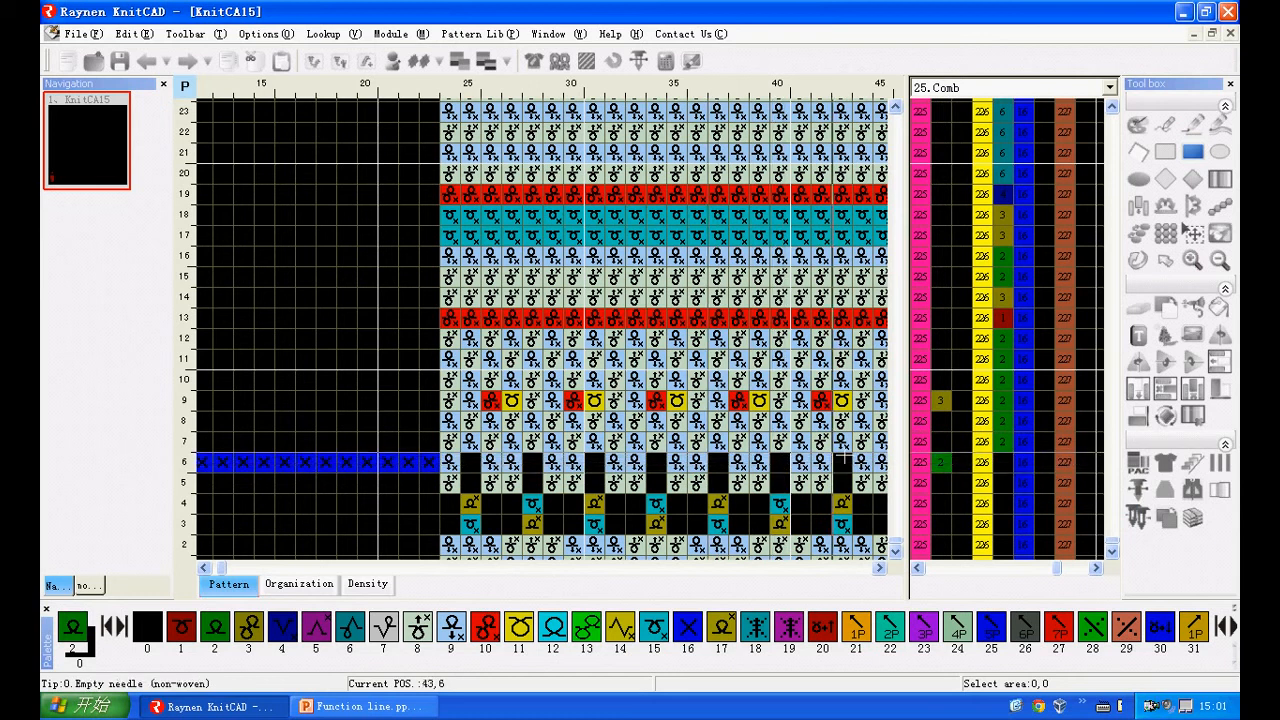
Step: Apply Set start-up comb to row 6 and Auto press yarn to row 9 on the Comb function line
right_click(942, 463)
click(995, 489)
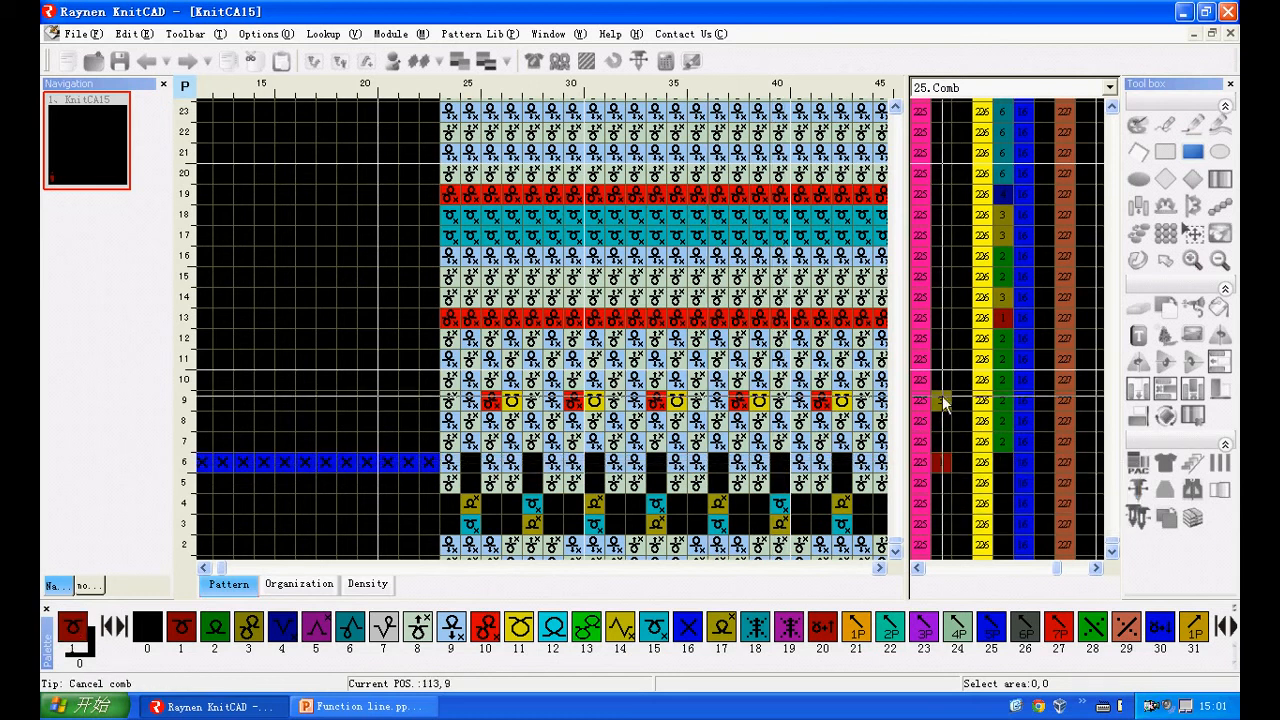
right_click(942, 400)
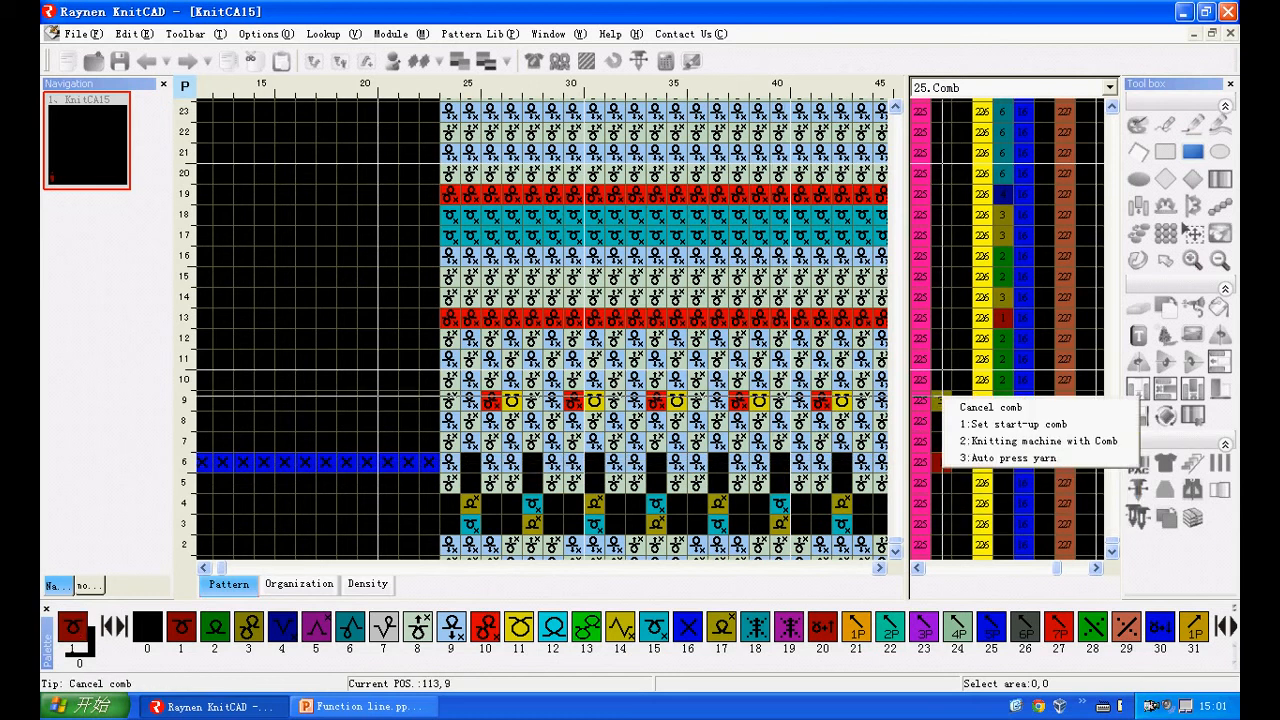
click(967, 460)
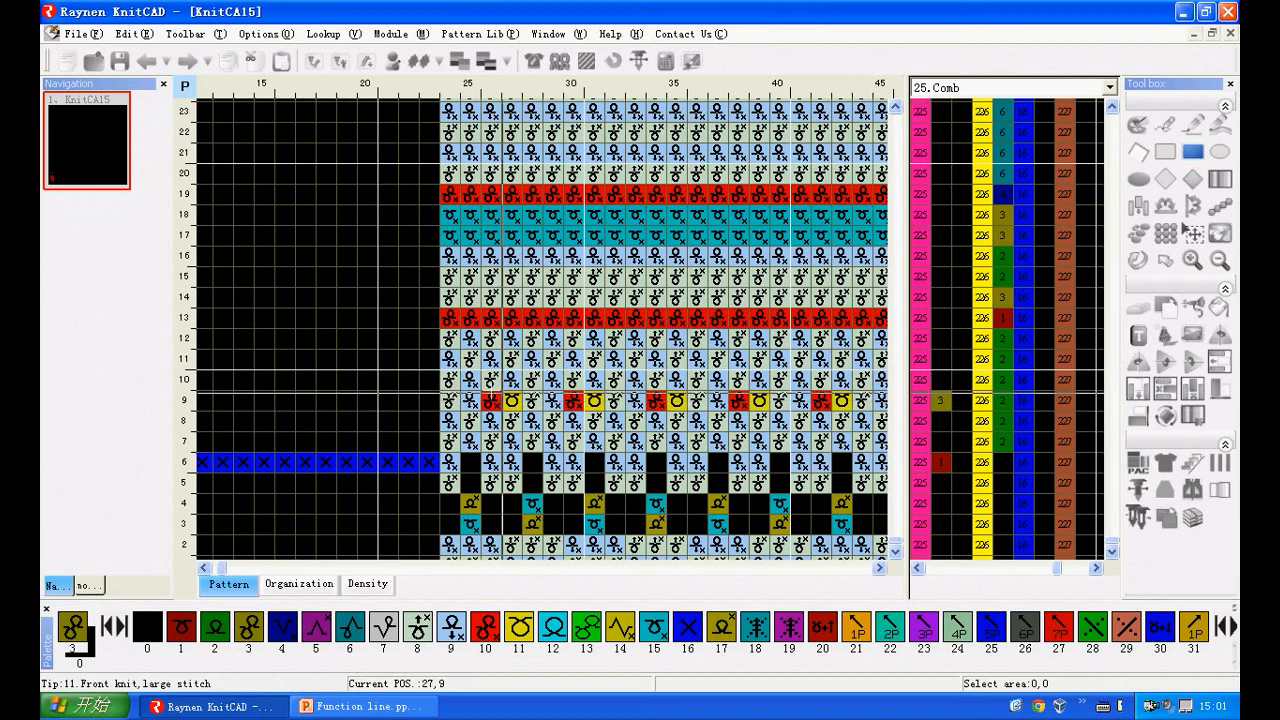
Step: Examine the stitches around rows 6 to 9 and check the Yarn(1st) function line before returning to the Comb line
scroll(491, 396, down, 6)
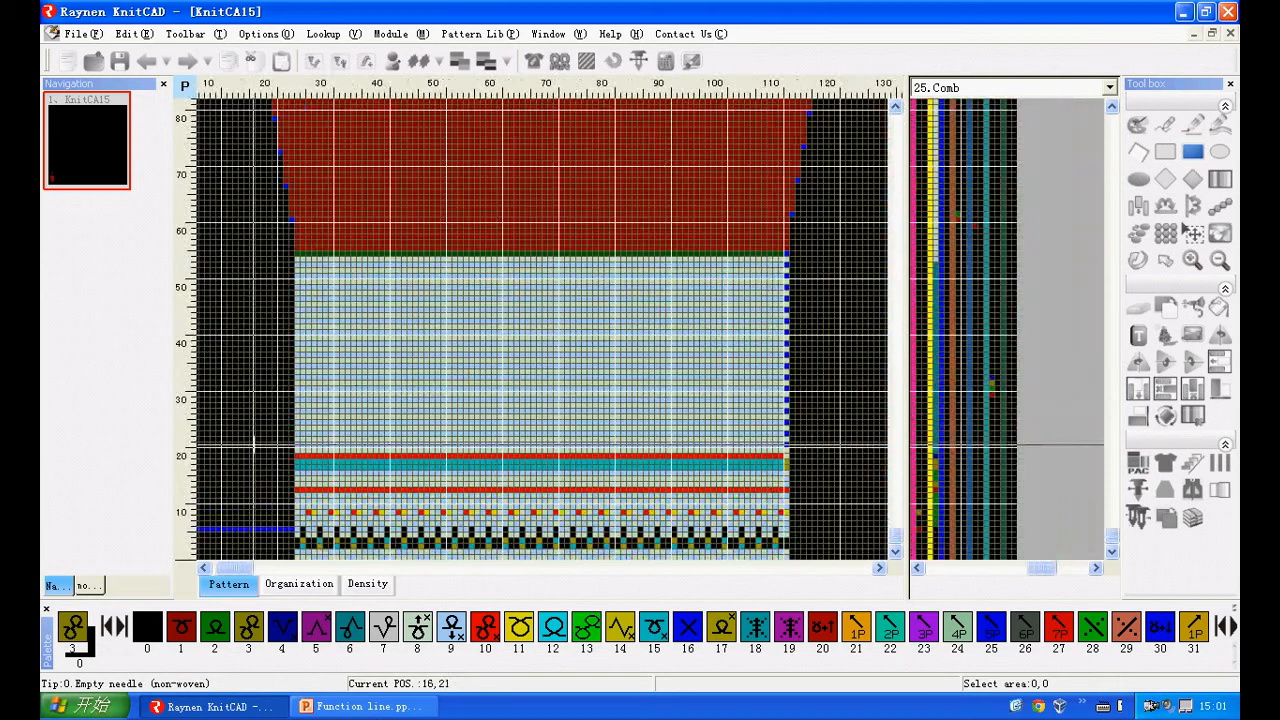
scroll(790, 512, up, 5)
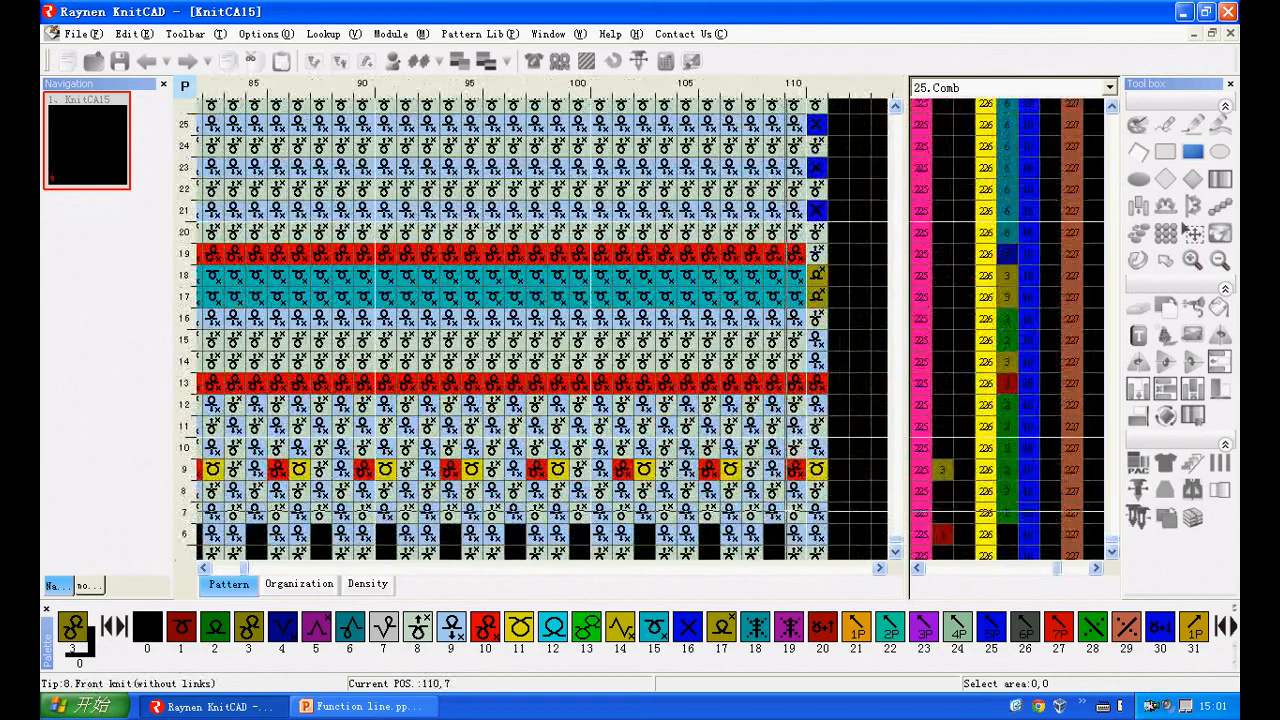
scroll(735, 470, up, 1)
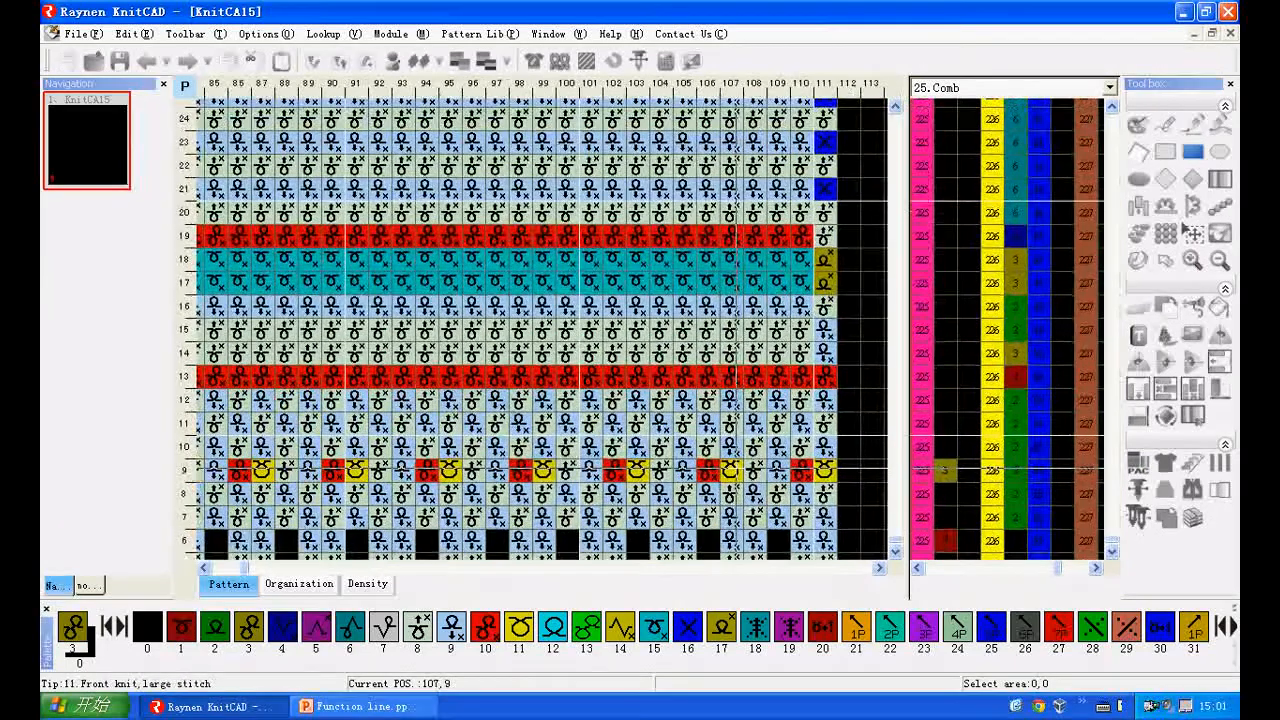
scroll(735, 470, up, 1)
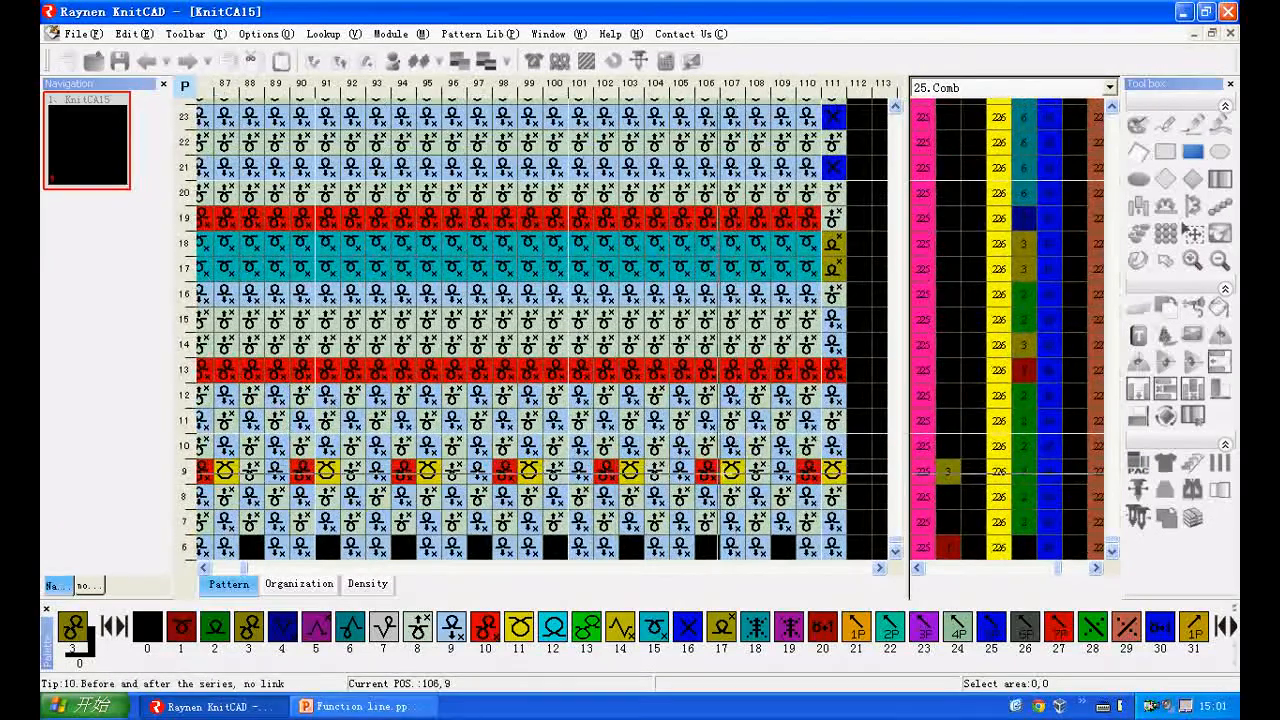
click(955, 87)
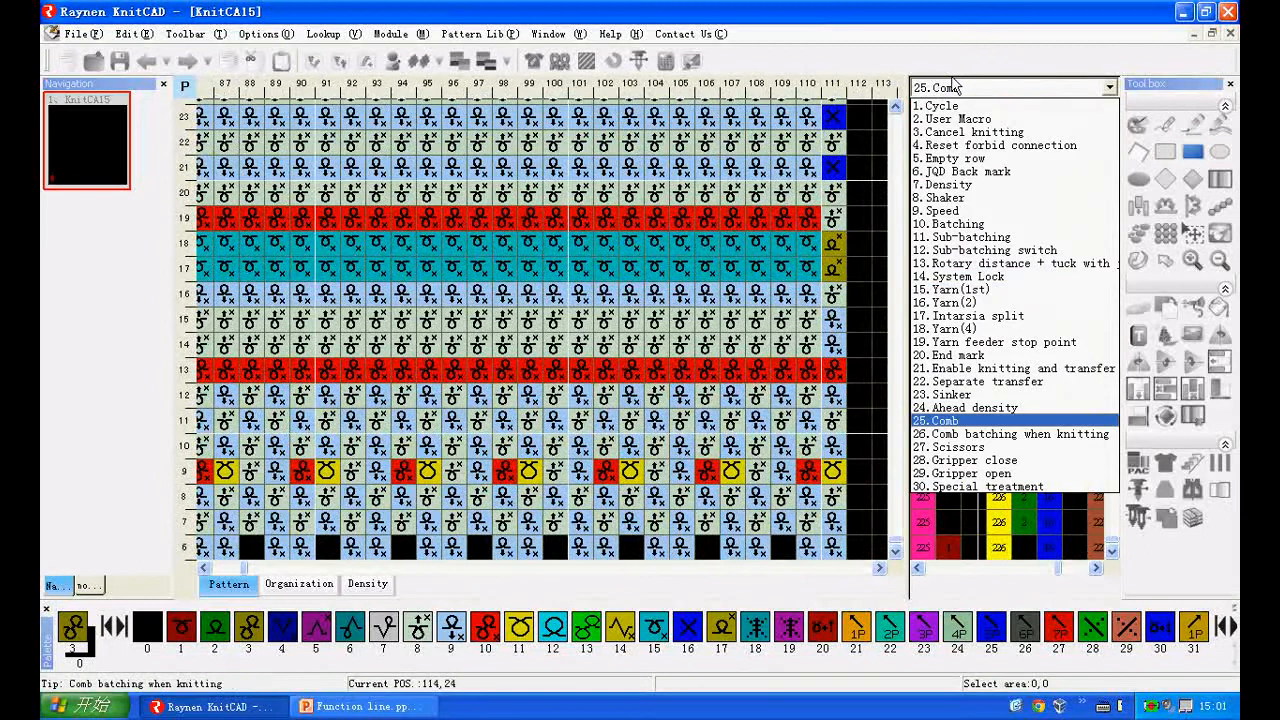
click(957, 290)
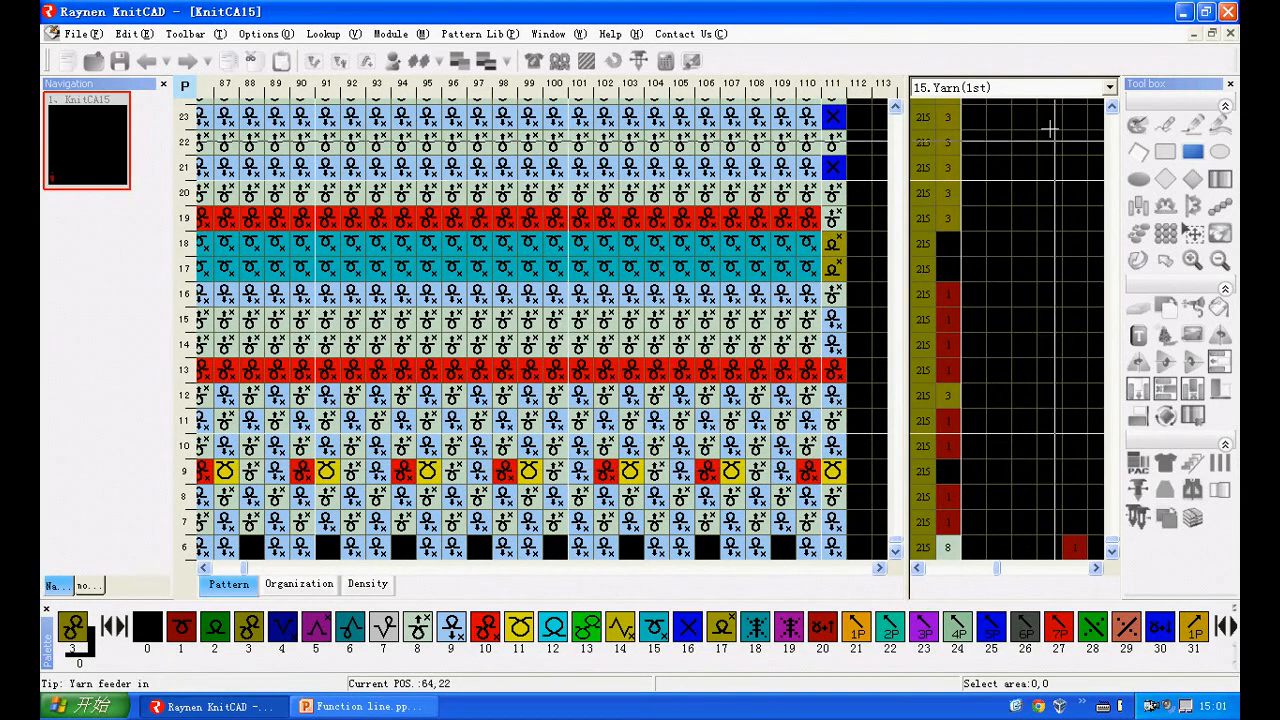
click(1032, 88)
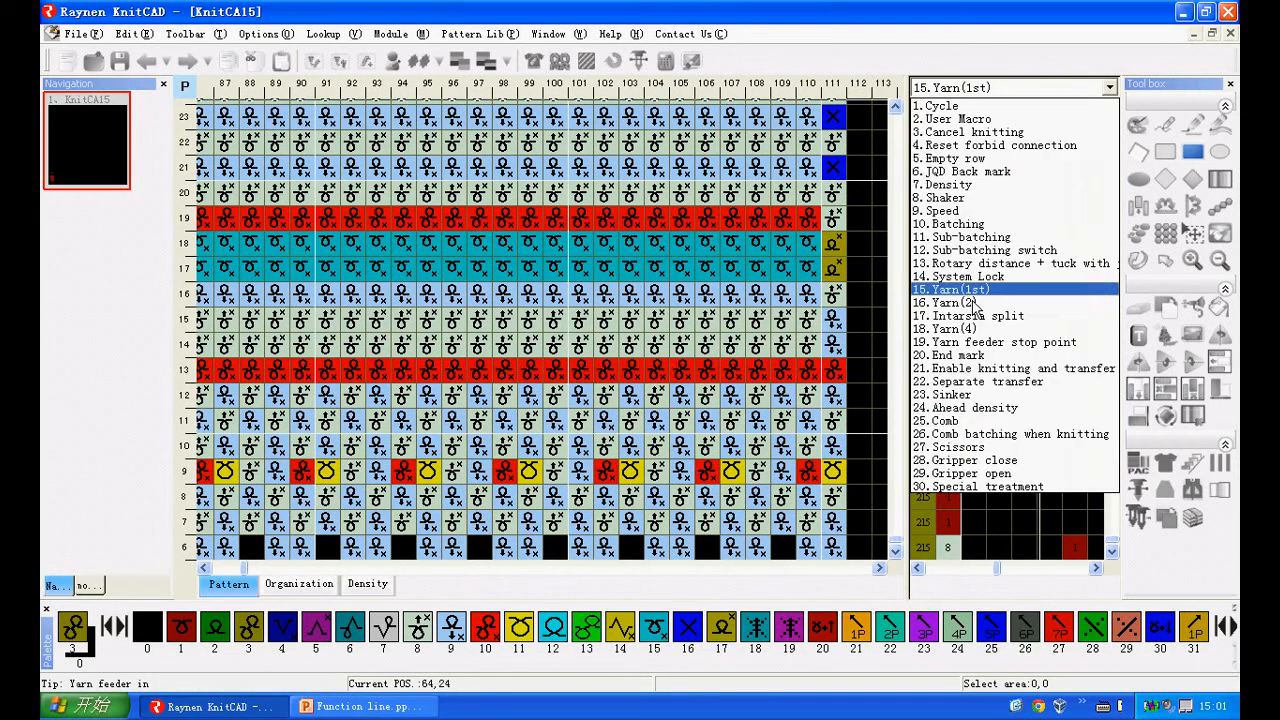
click(948, 421)
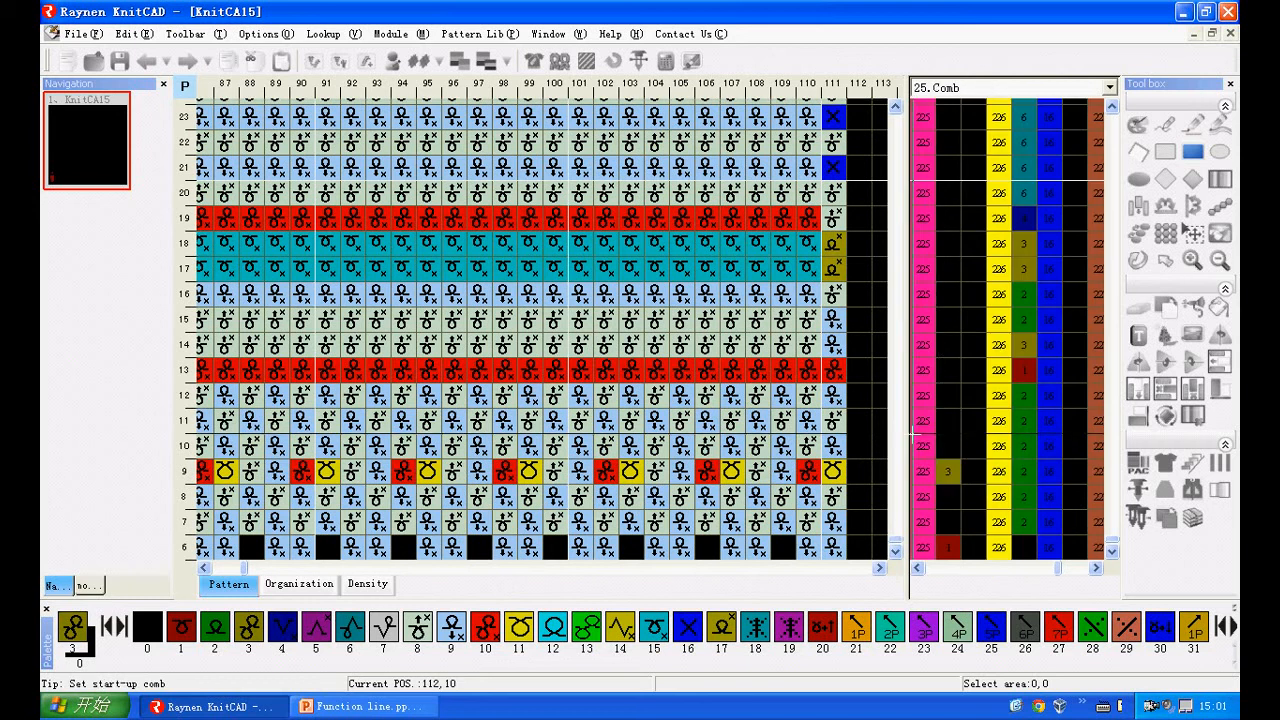
Step: Compile KnitCA15 and open the decompiled pattern to inspect the starting rows around rows 9 to 12
click(587, 62)
click(507, 600)
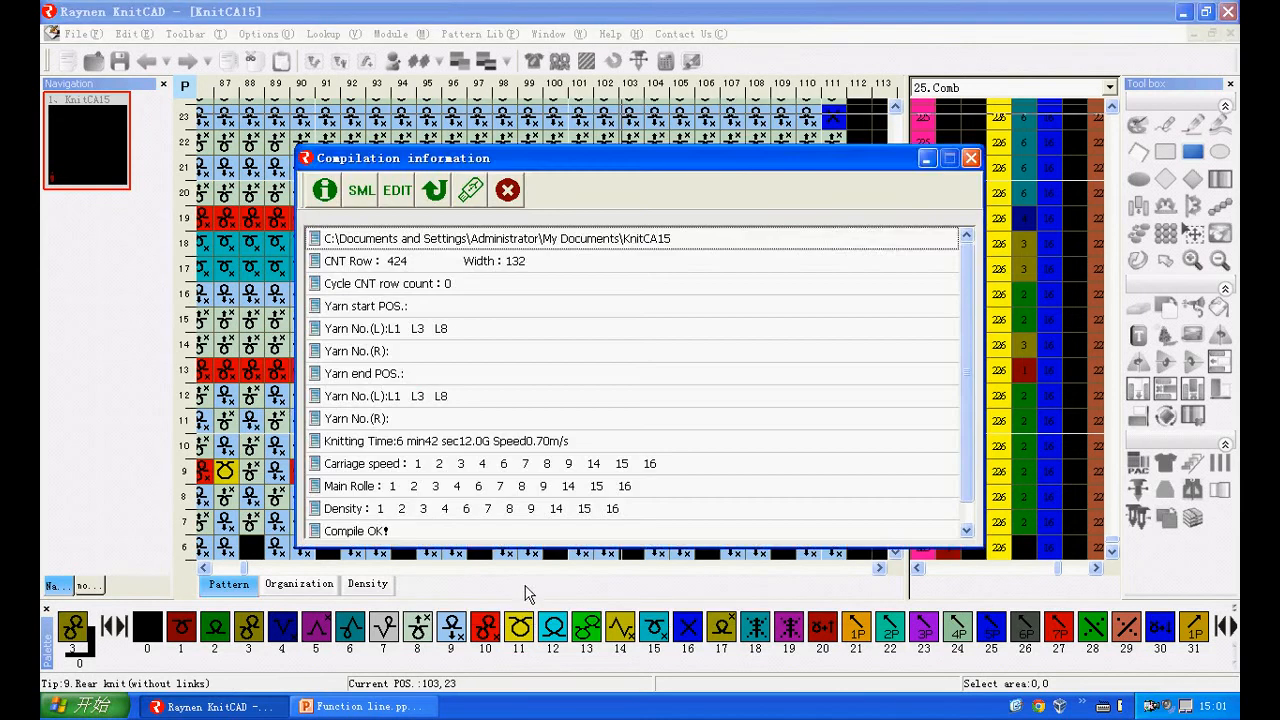
drag(443, 168, 696, 209)
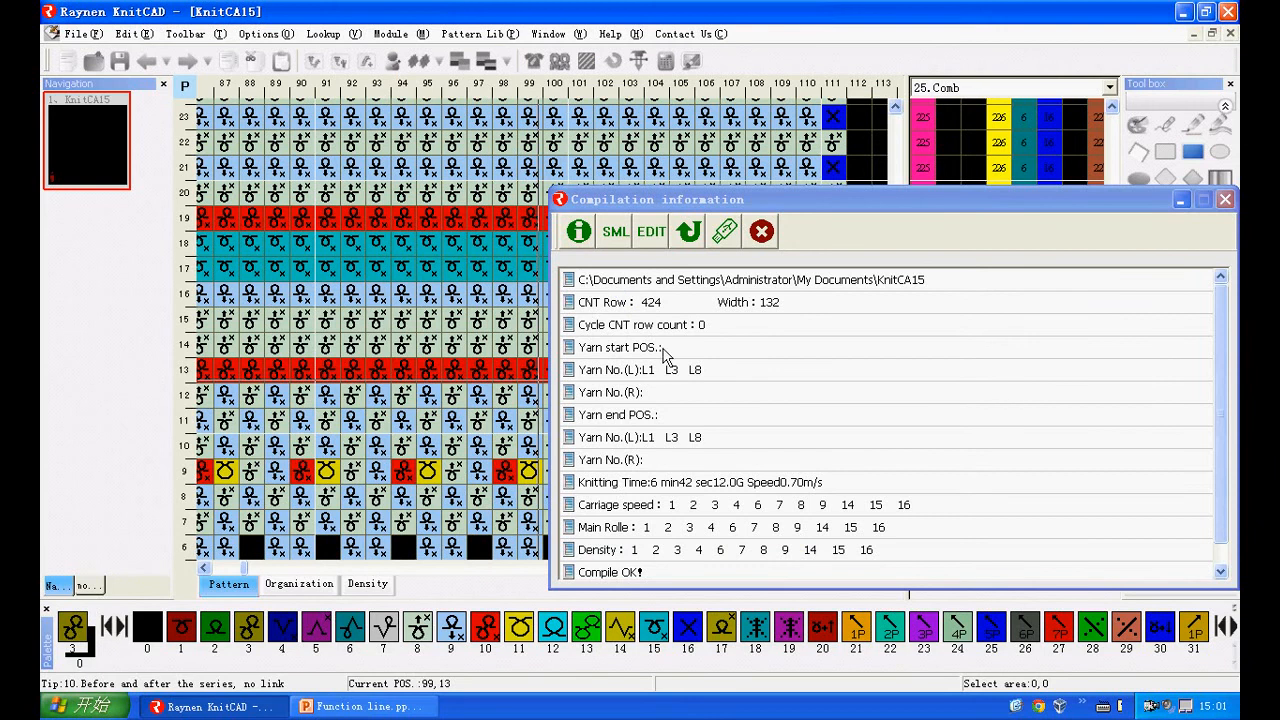
click(688, 232)
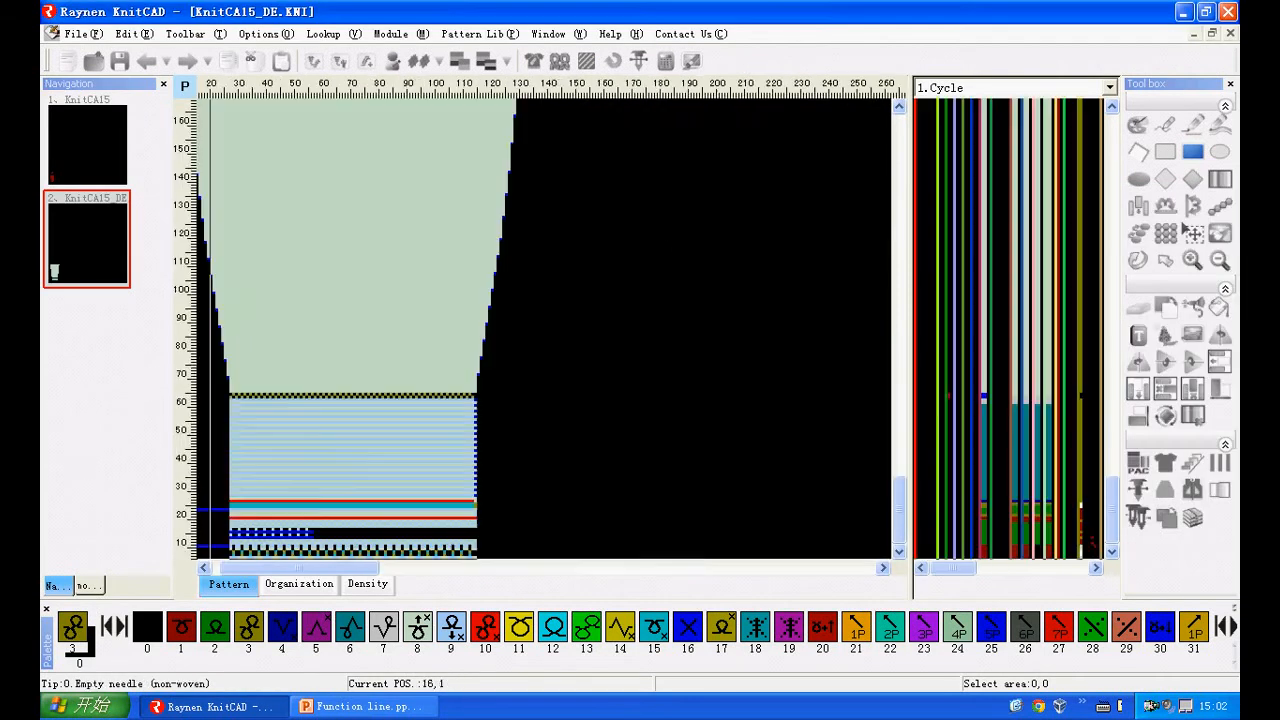
scroll(212, 555, up, 4)
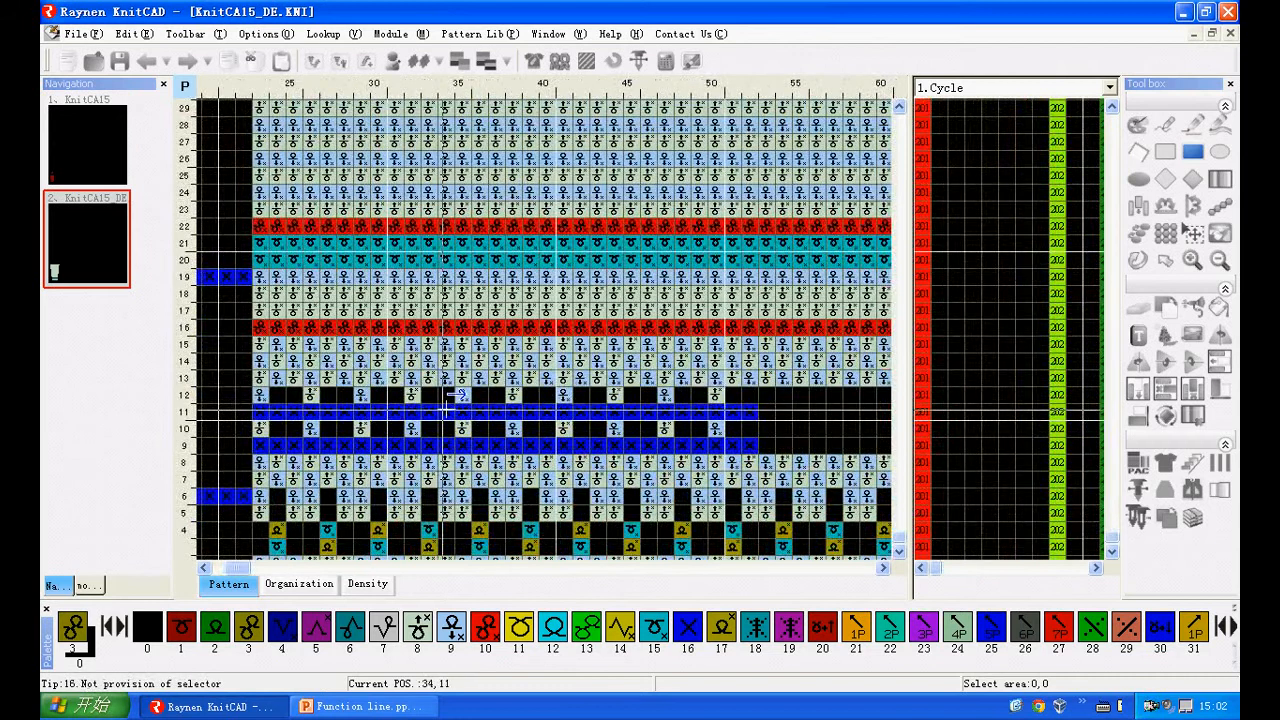
scroll(410, 395, up, 1)
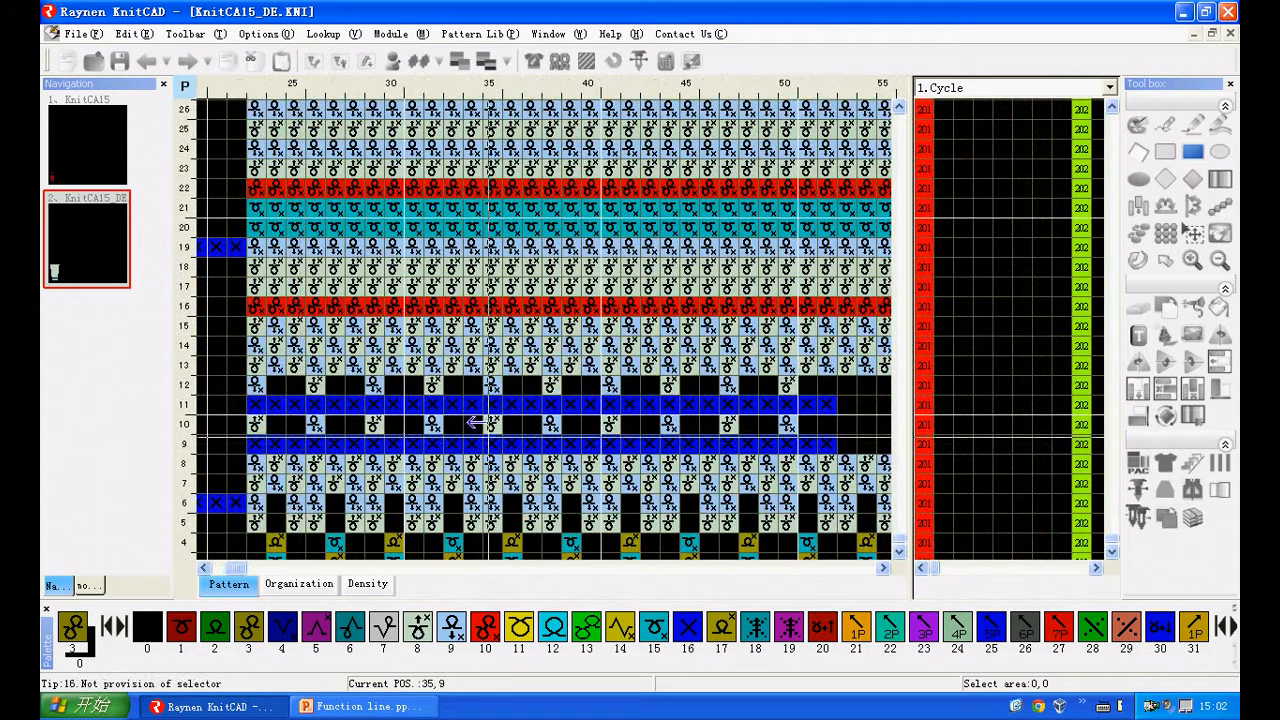
Step: Return to the KnitCA15 pattern to review the stitches at the Auto press yarn row, row 9
click(113, 156)
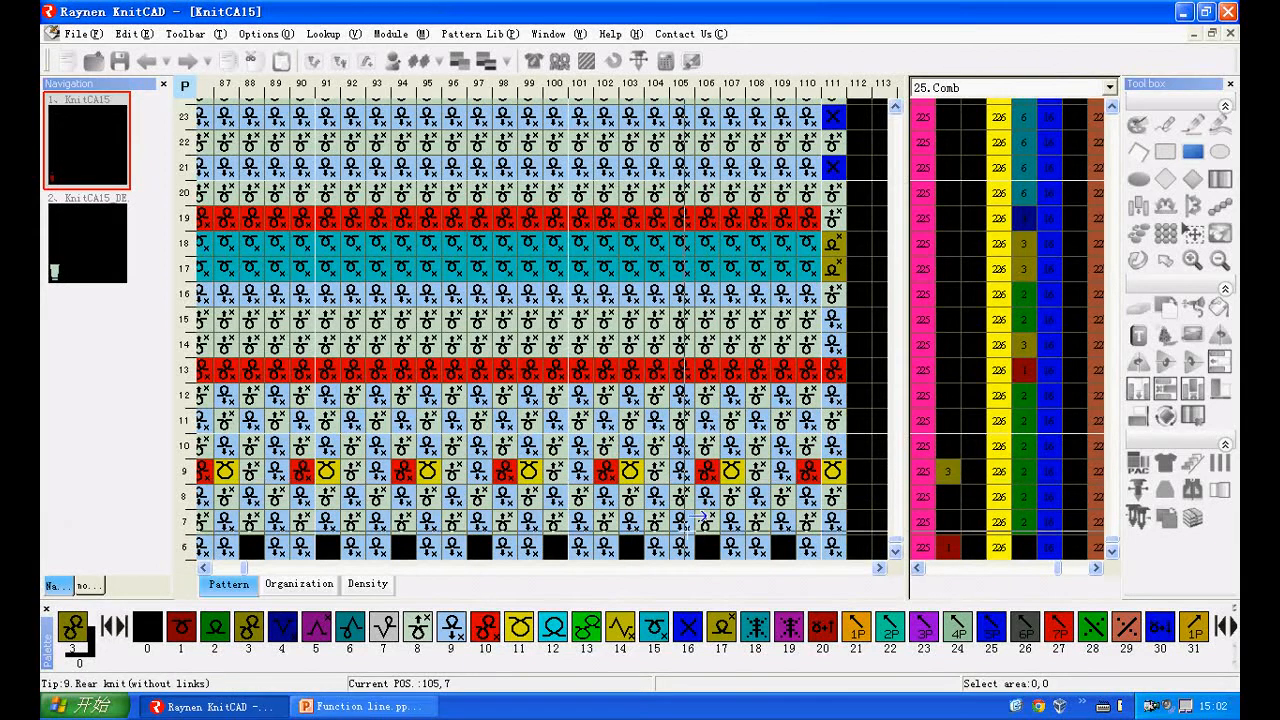
scroll(556, 472, down, 3)
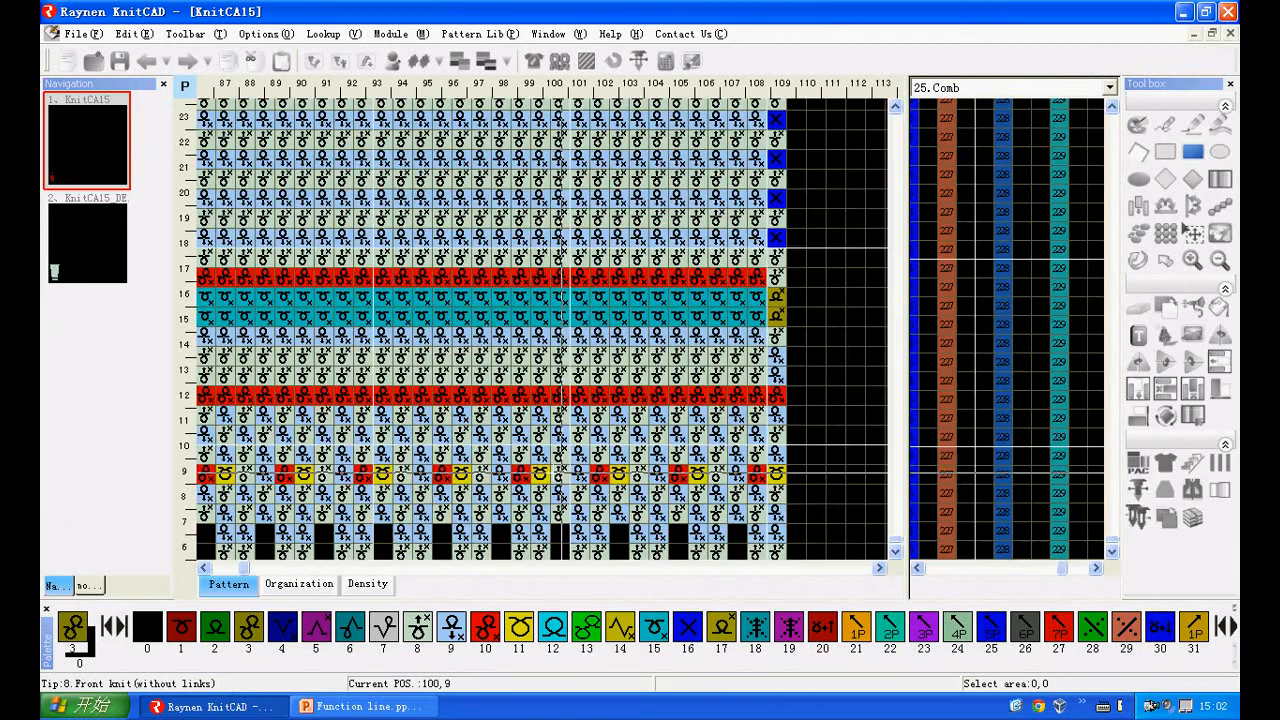
Step: On the Yarn(1st) function line of KnitCA15, assign yarn 5 to rows 62 to 65 and yarn 4 to rows 60 and 61
scroll(525, 496, down, 3)
scroll(537, 250, up, 5)
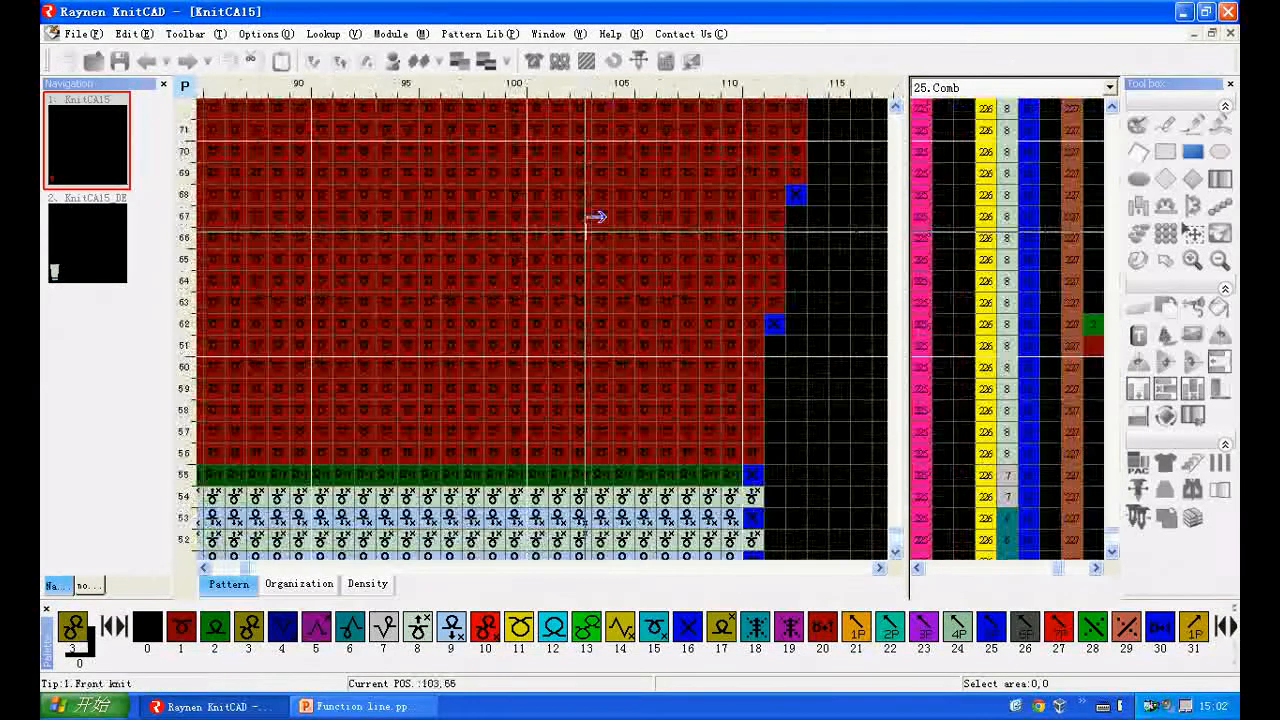
click(1010, 87)
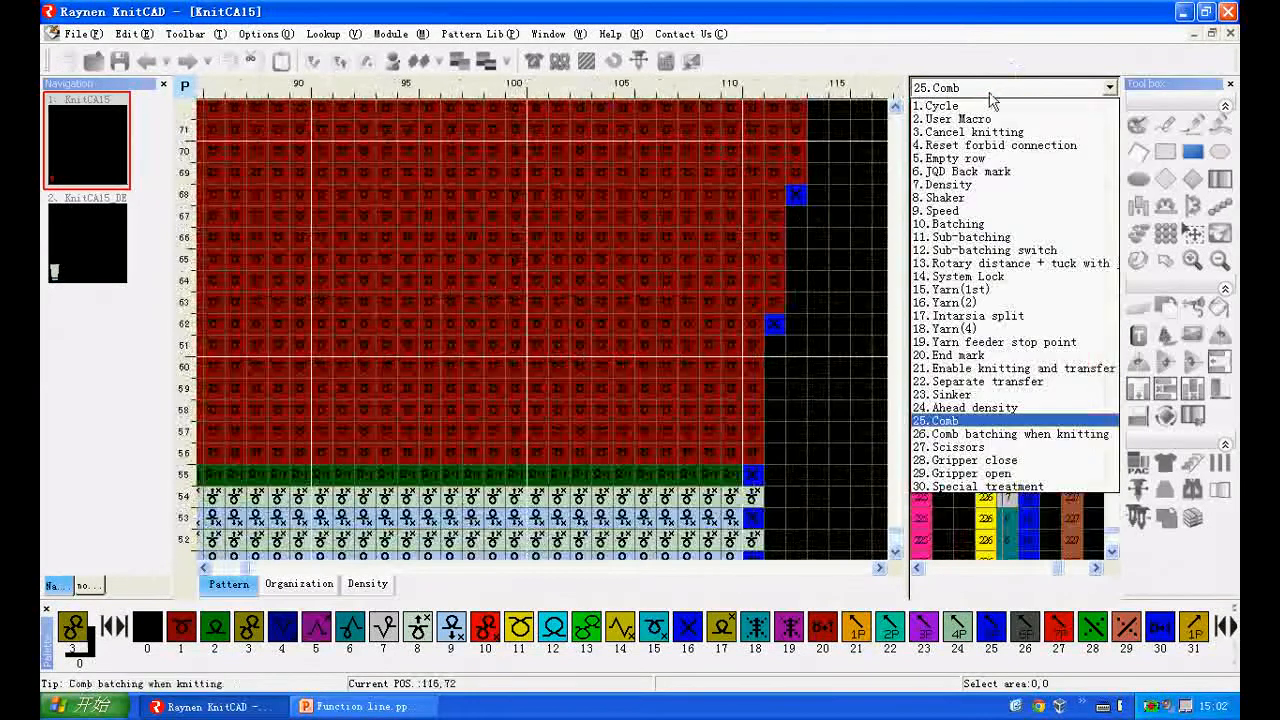
click(964, 291)
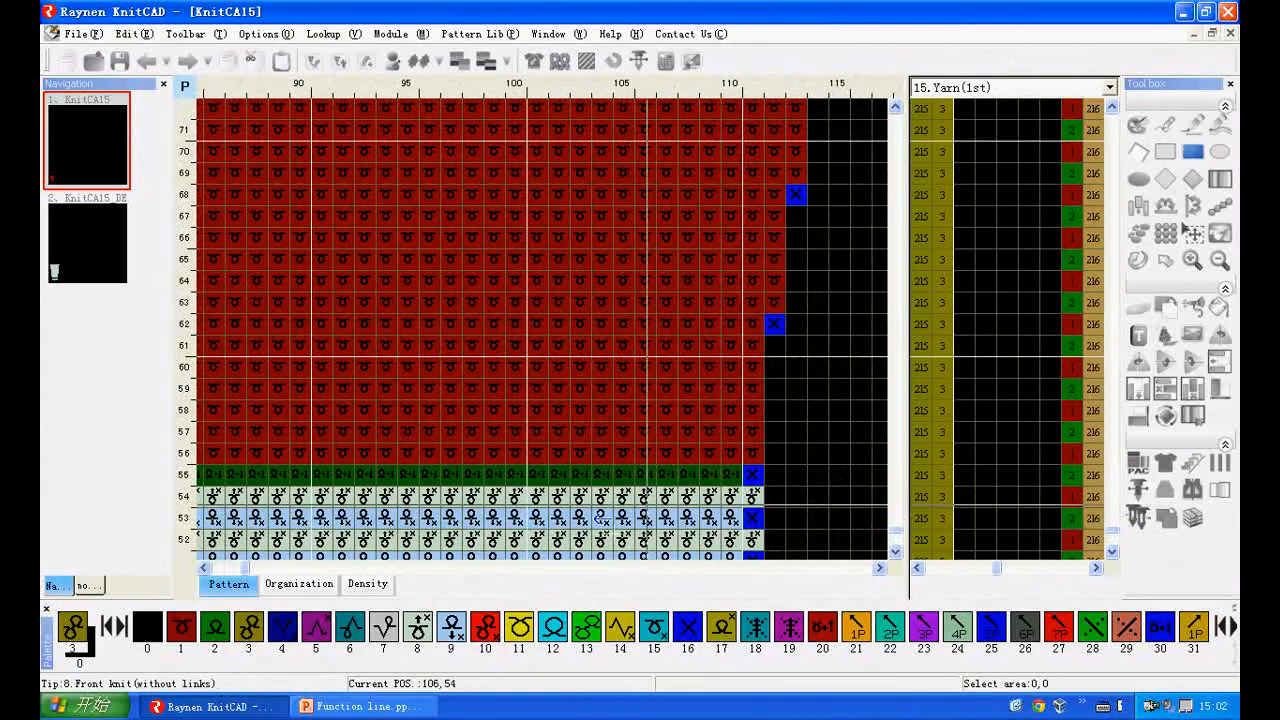
click(318, 638)
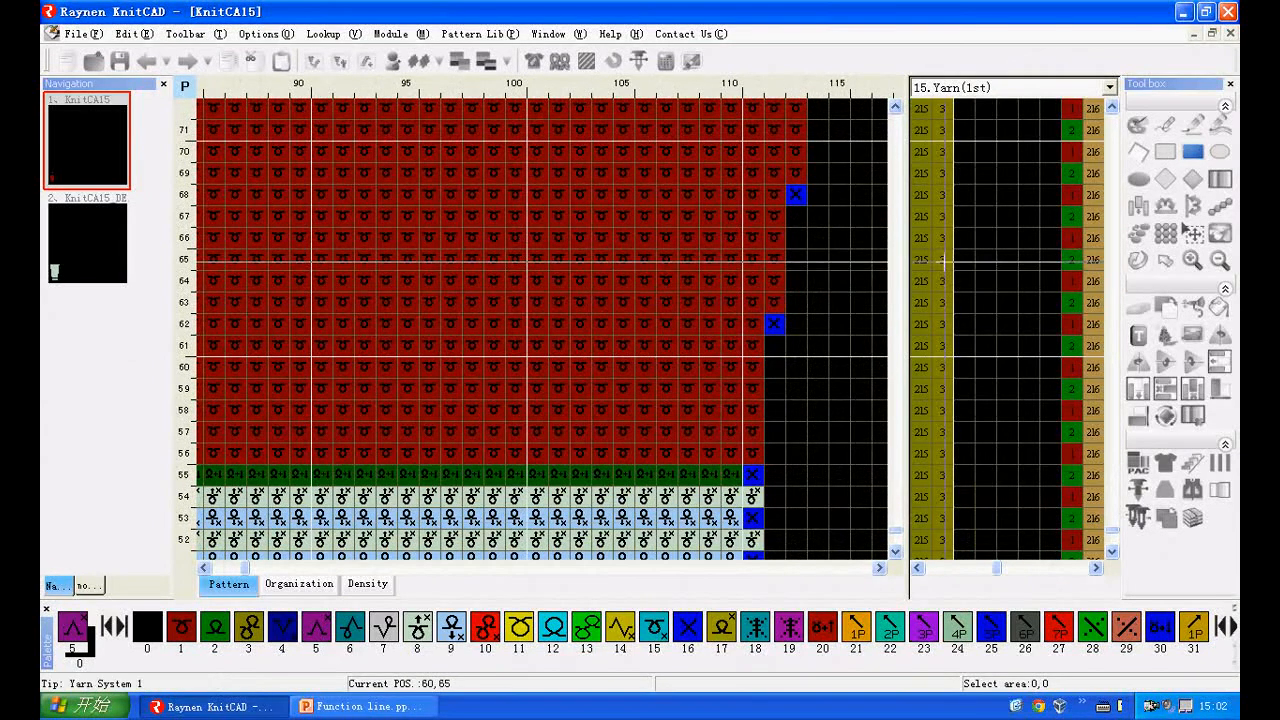
drag(942, 259, 942, 368)
click(284, 638)
Step: Compile KnitCA15 with the Dual system option and display the Yarn(1st) function line in the decompiled pattern
click(588, 62)
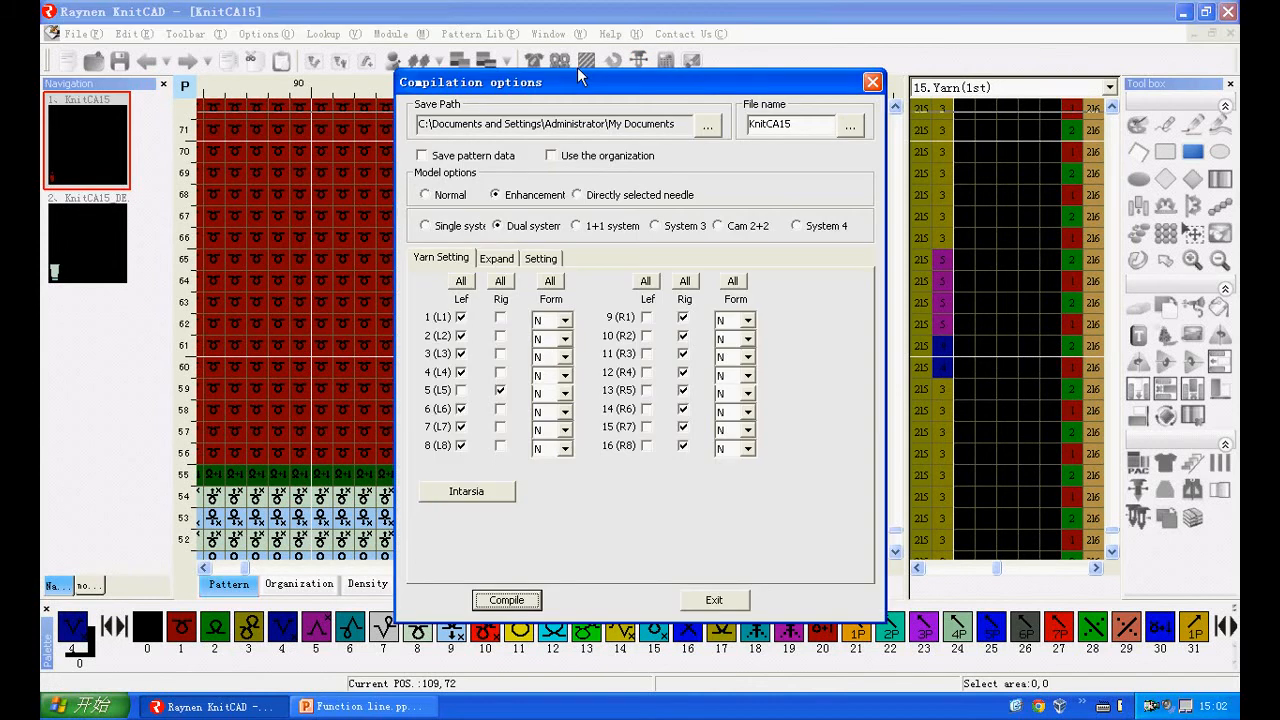
click(508, 601)
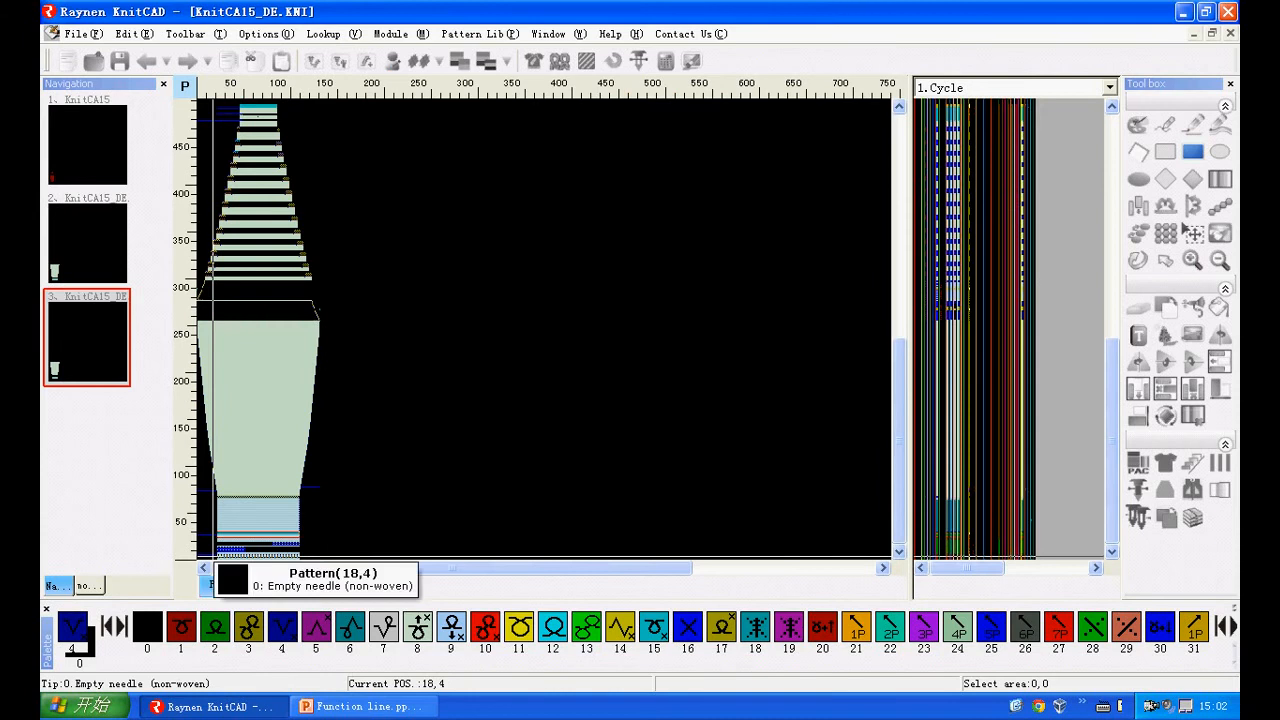
scroll(207, 559, up, 4)
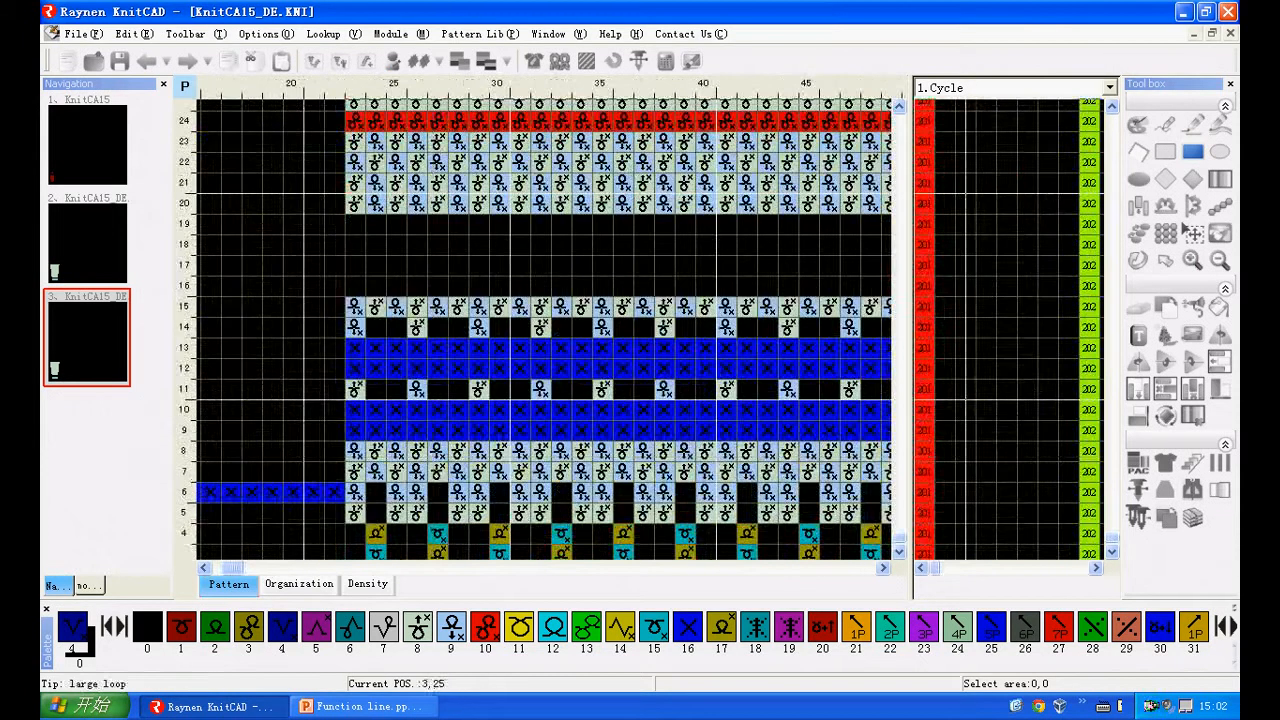
click(1015, 87)
click(990, 290)
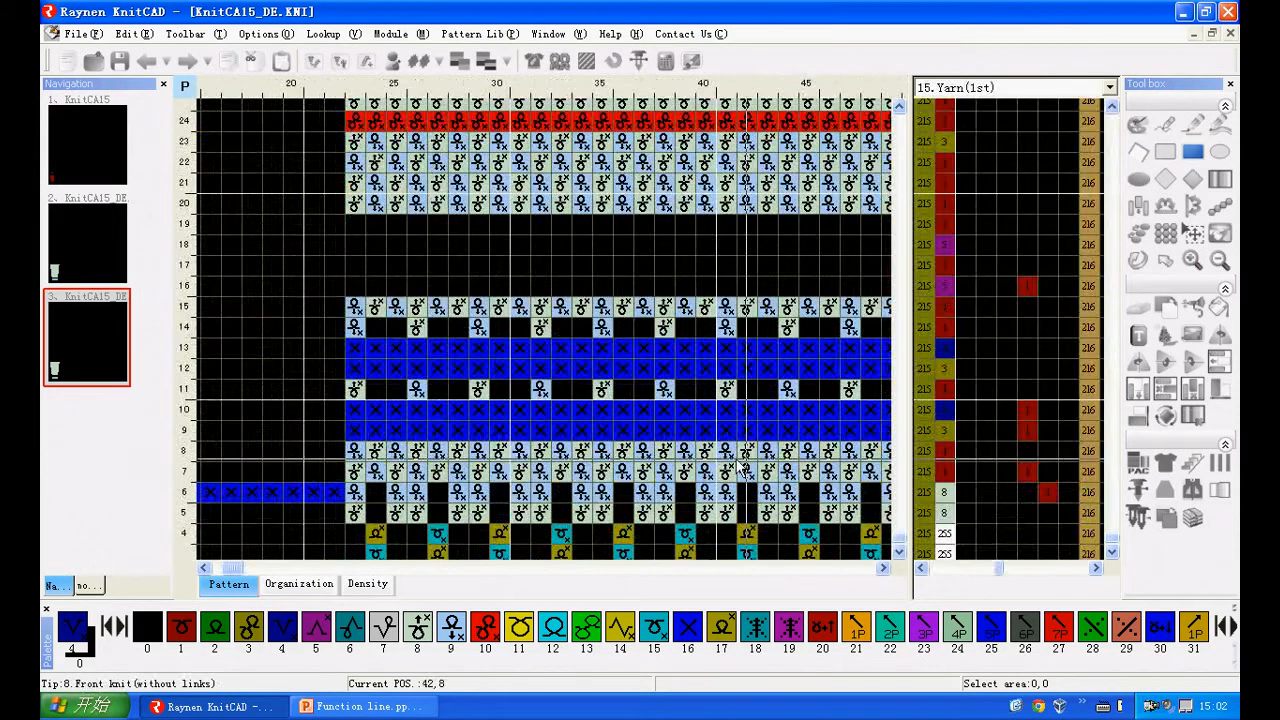
Step: Examine the auto press yarn stitches in rows 9 to 19 on both sides of the decompiled pattern
scroll(745, 455, down, 4)
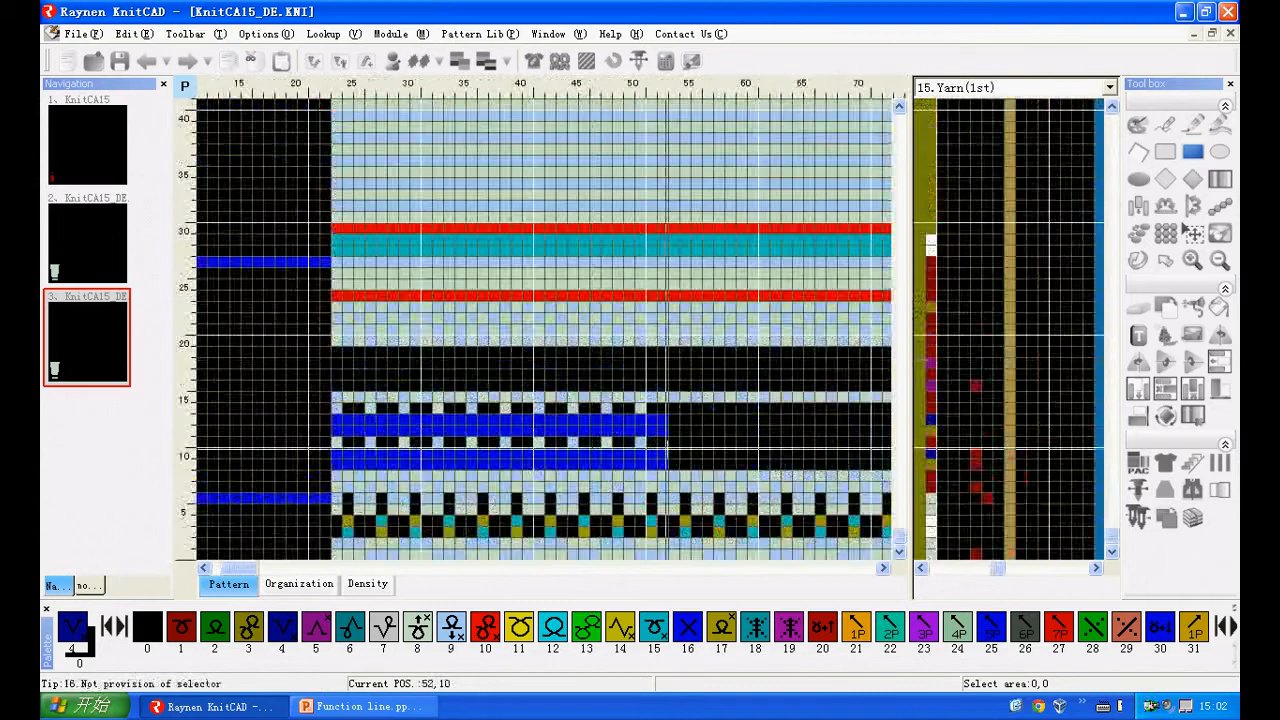
scroll(660, 452, up, 2)
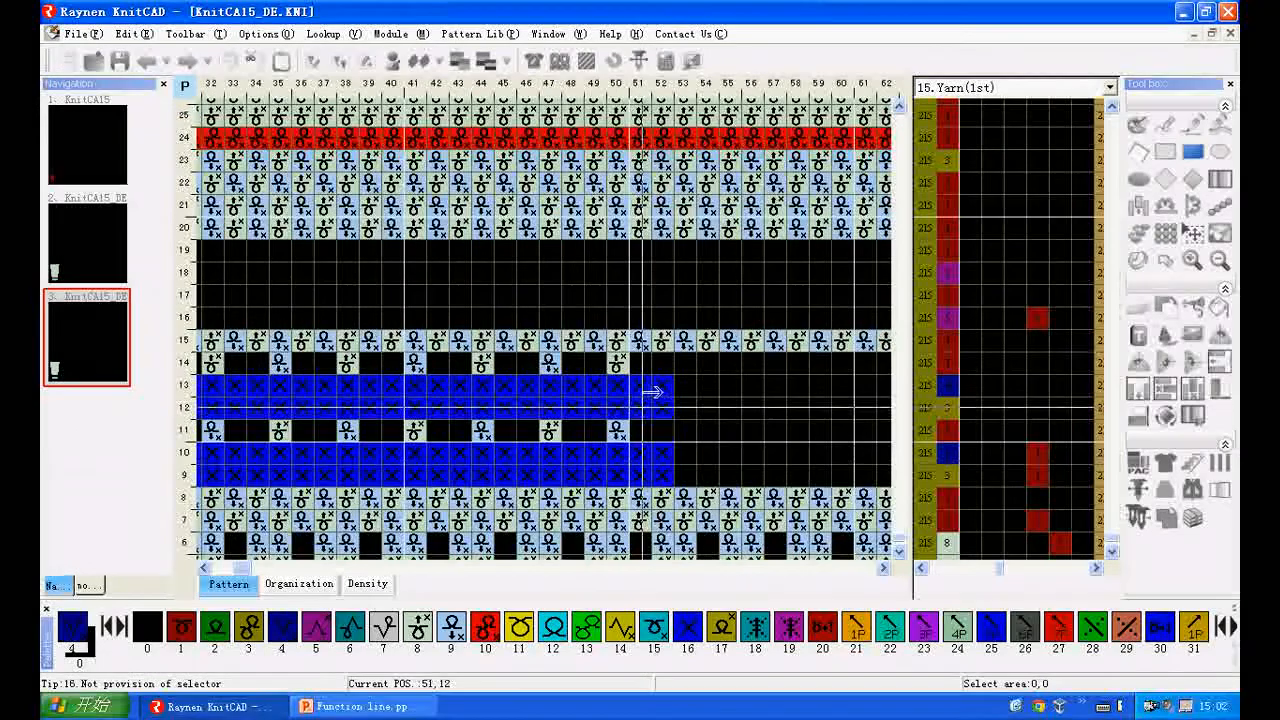
scroll(548, 455, down, 3)
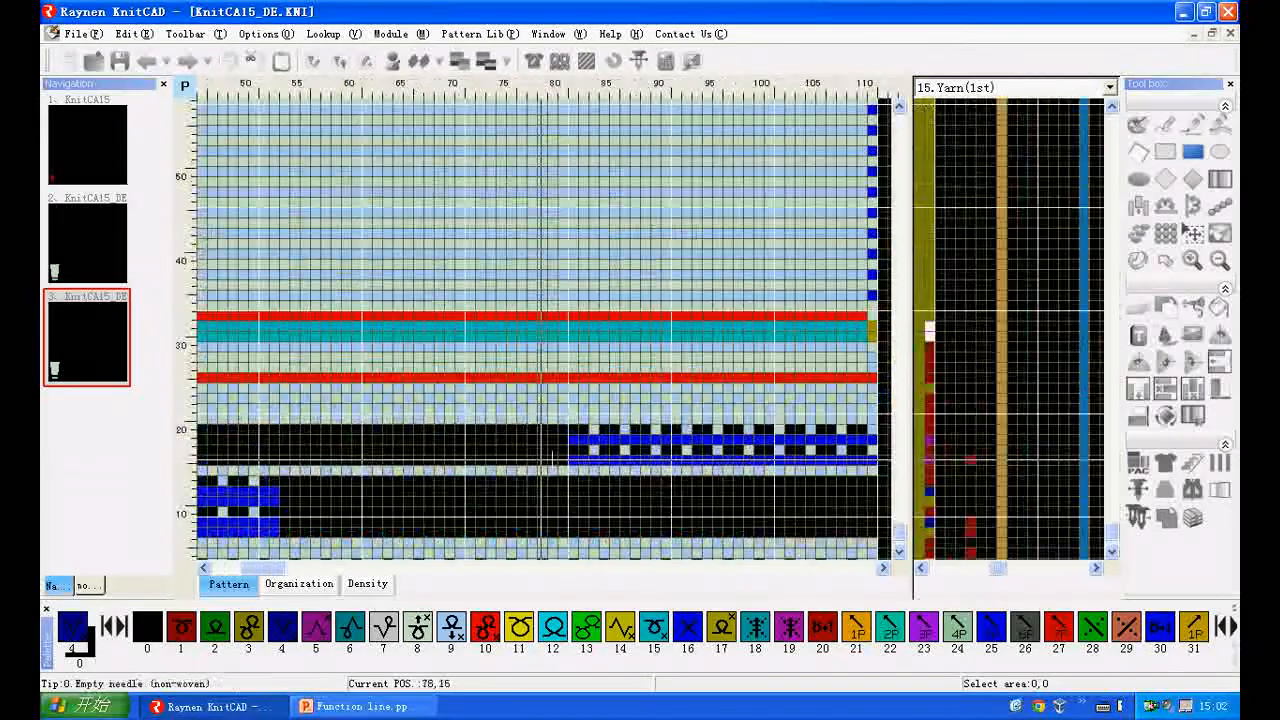
scroll(552, 457, up, 2)
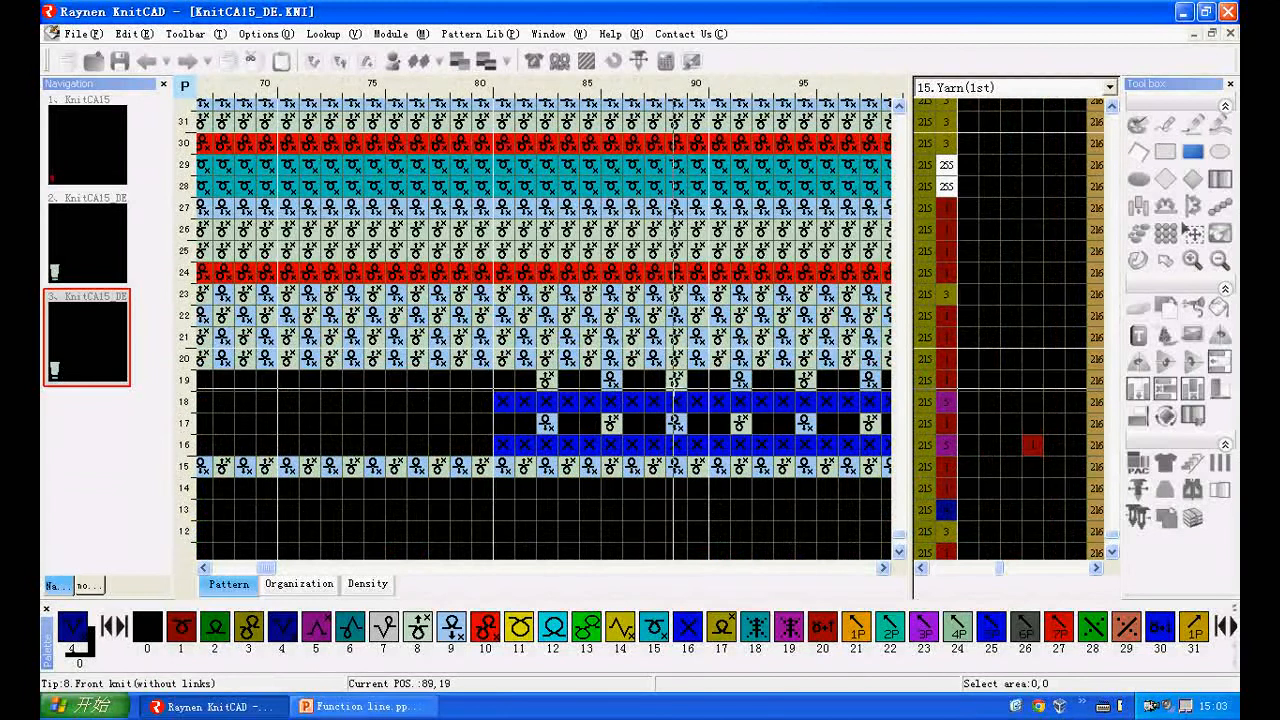
scroll(690, 370, down, 2)
scroll(692, 380, down, 3)
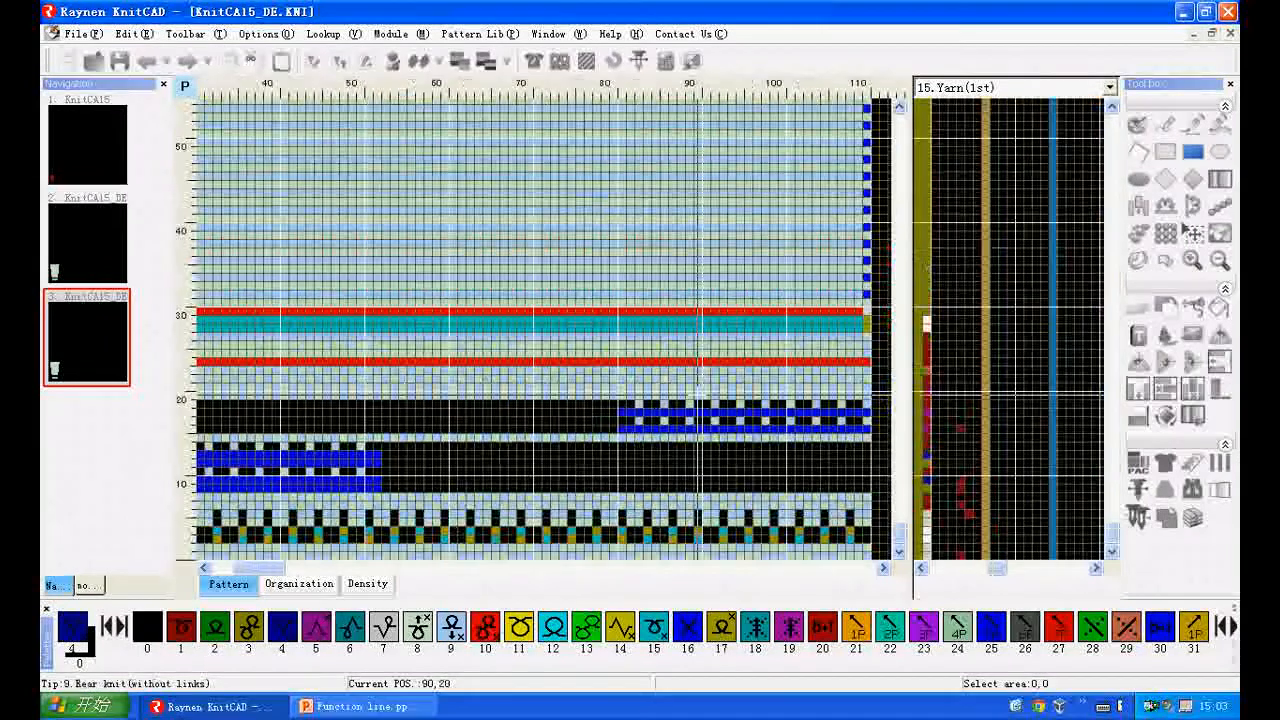
Step: Return to KnitCA15 and regenerate its sleeve shape with the Comb auto press yarn mode turned off in the advanced settings
click(92, 175)
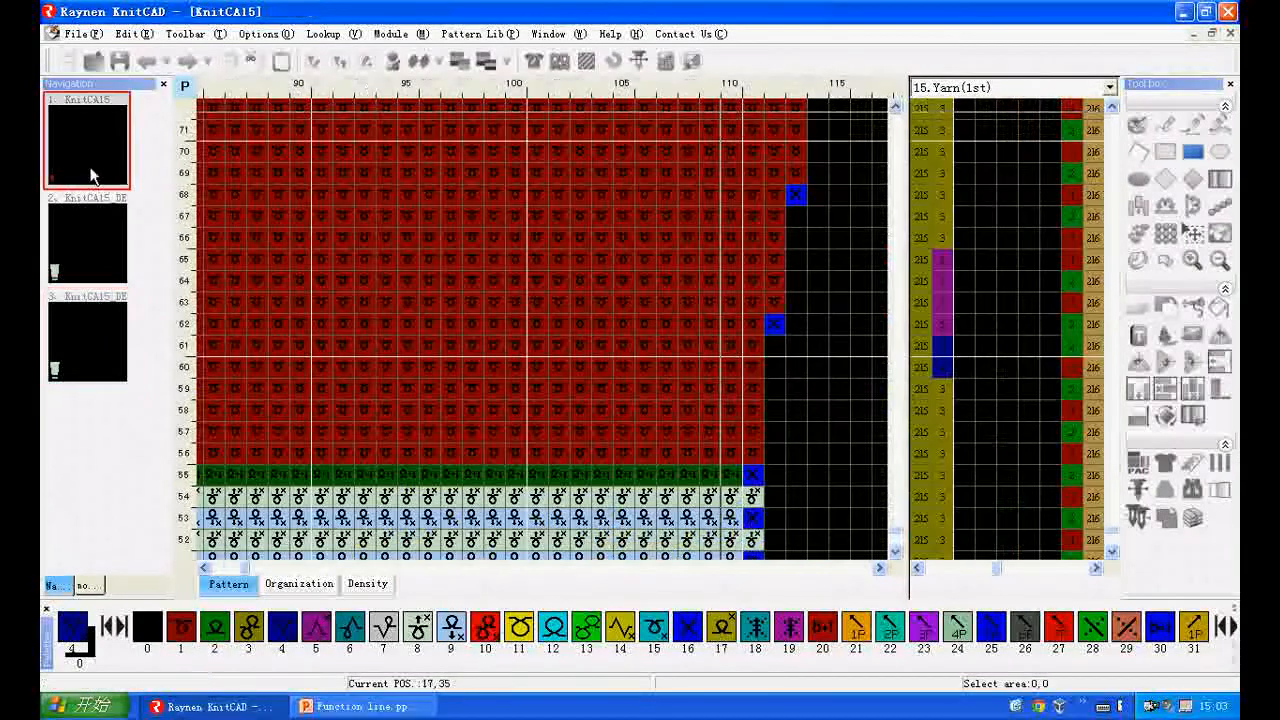
scroll(751, 380, down, 2)
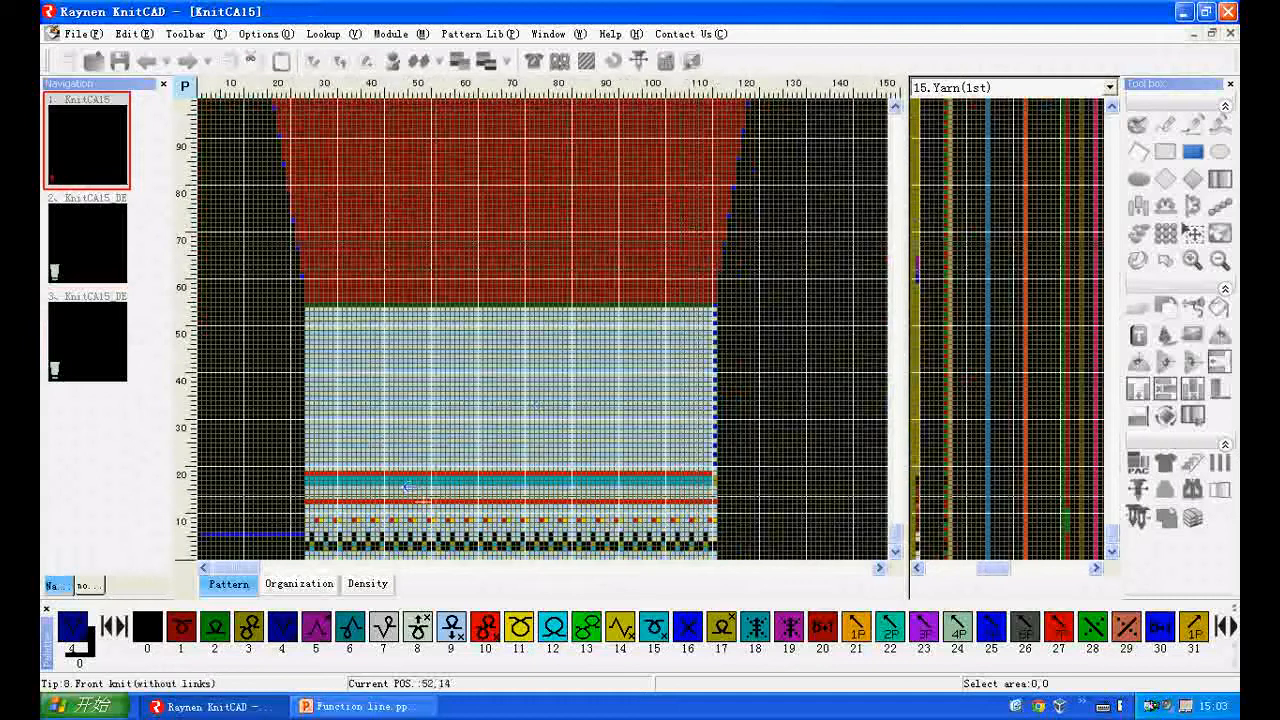
scroll(388, 530, up, 3)
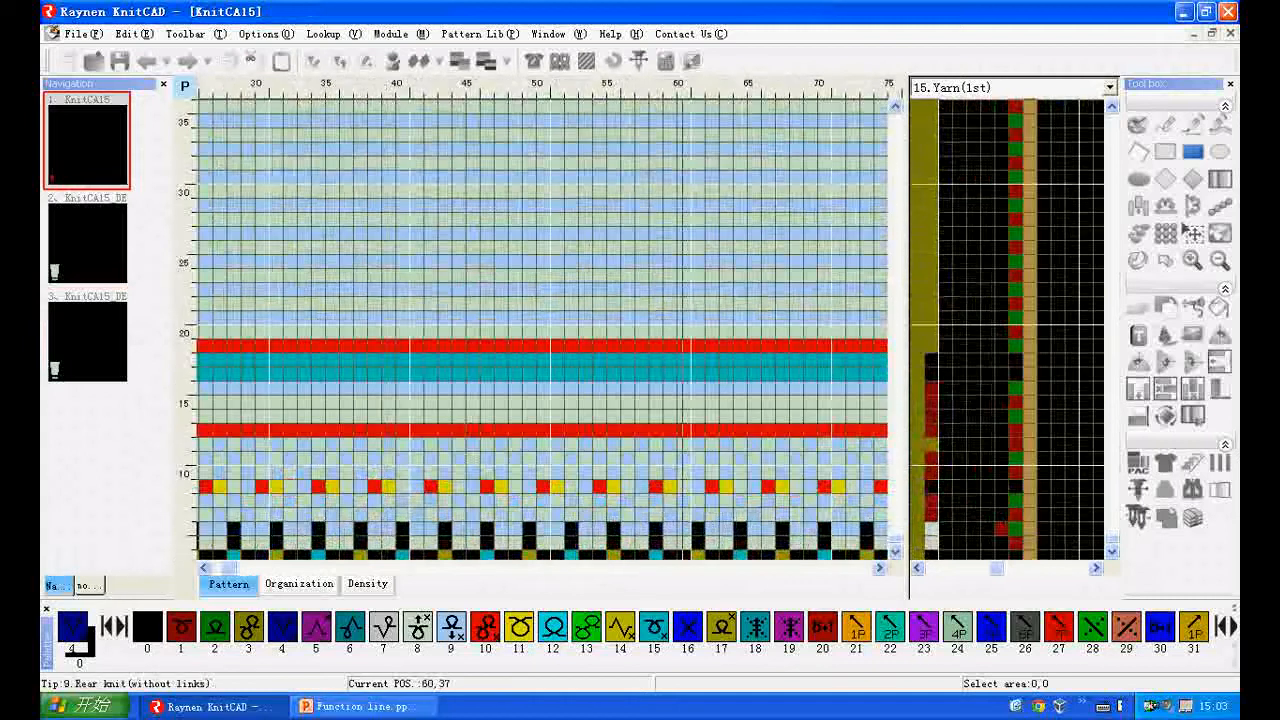
click(534, 65)
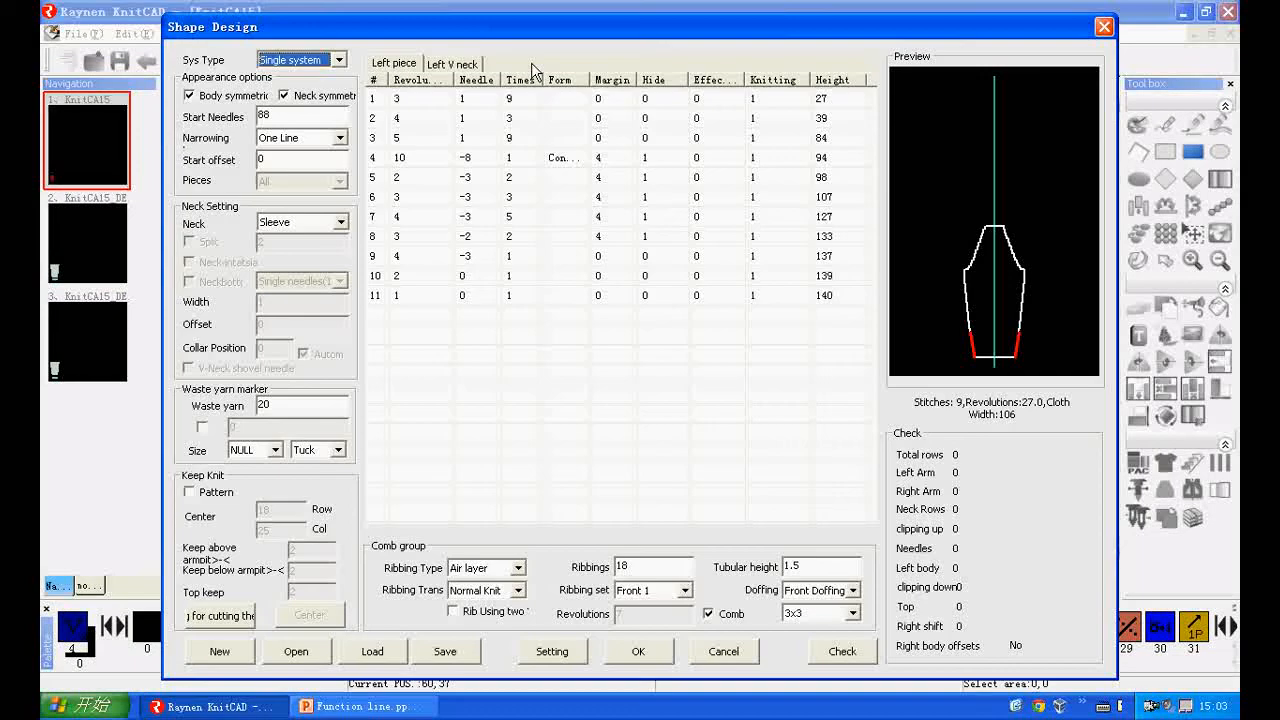
click(559, 656)
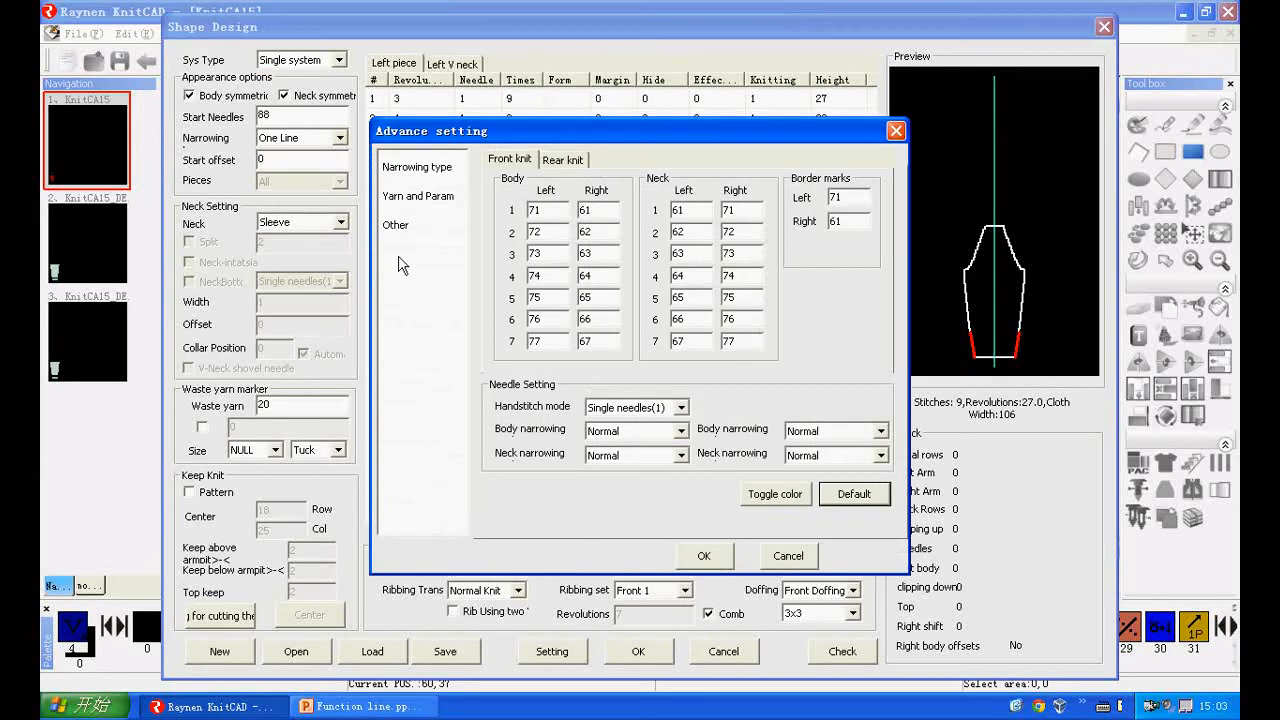
click(400, 225)
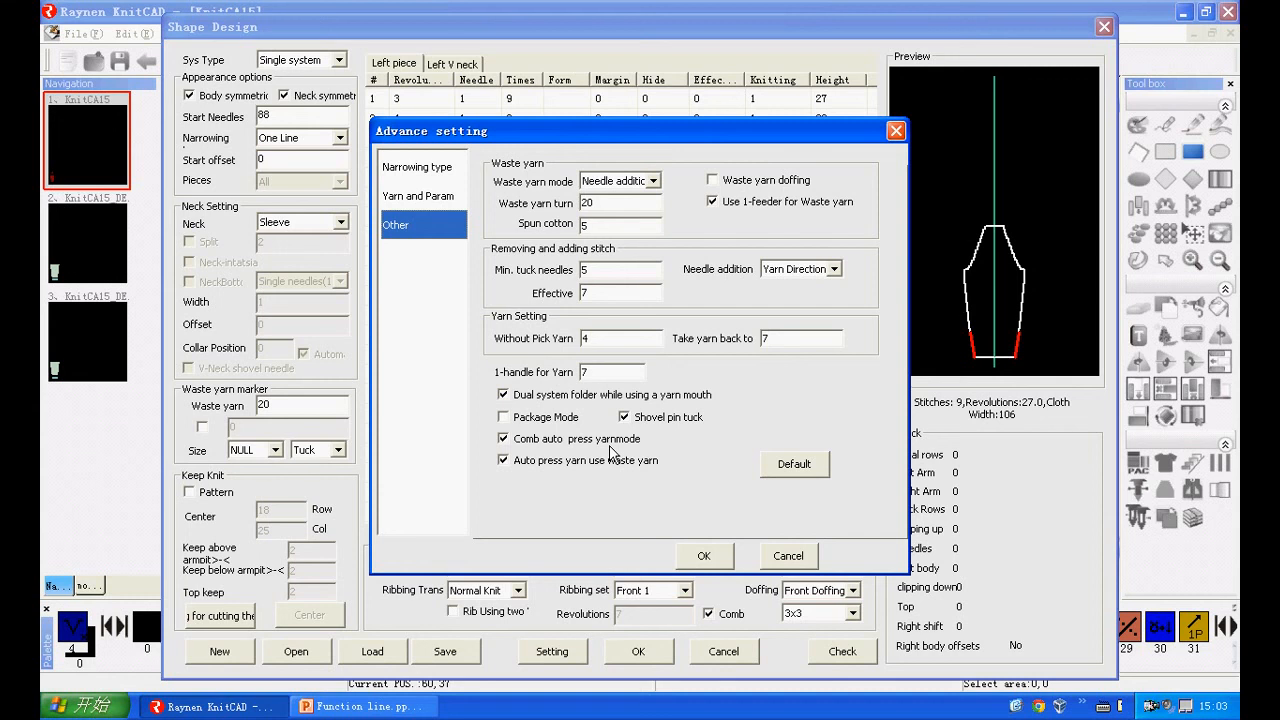
click(505, 440)
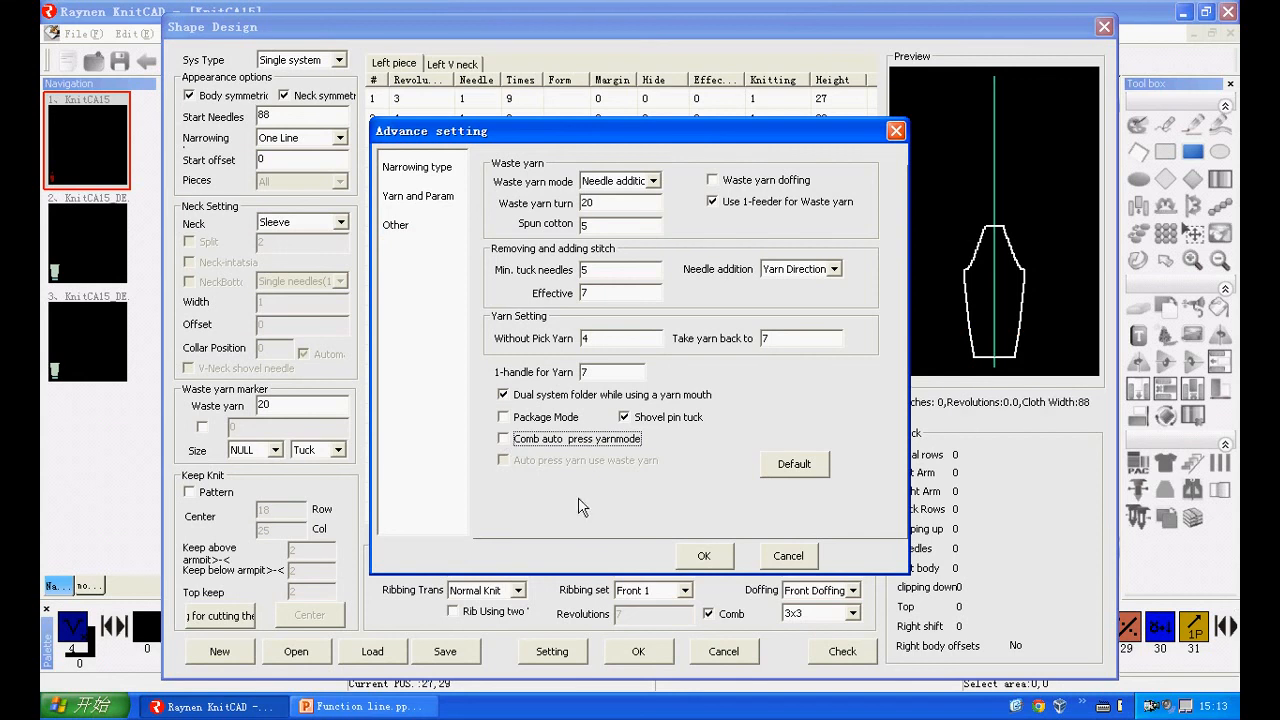
click(704, 556)
click(638, 651)
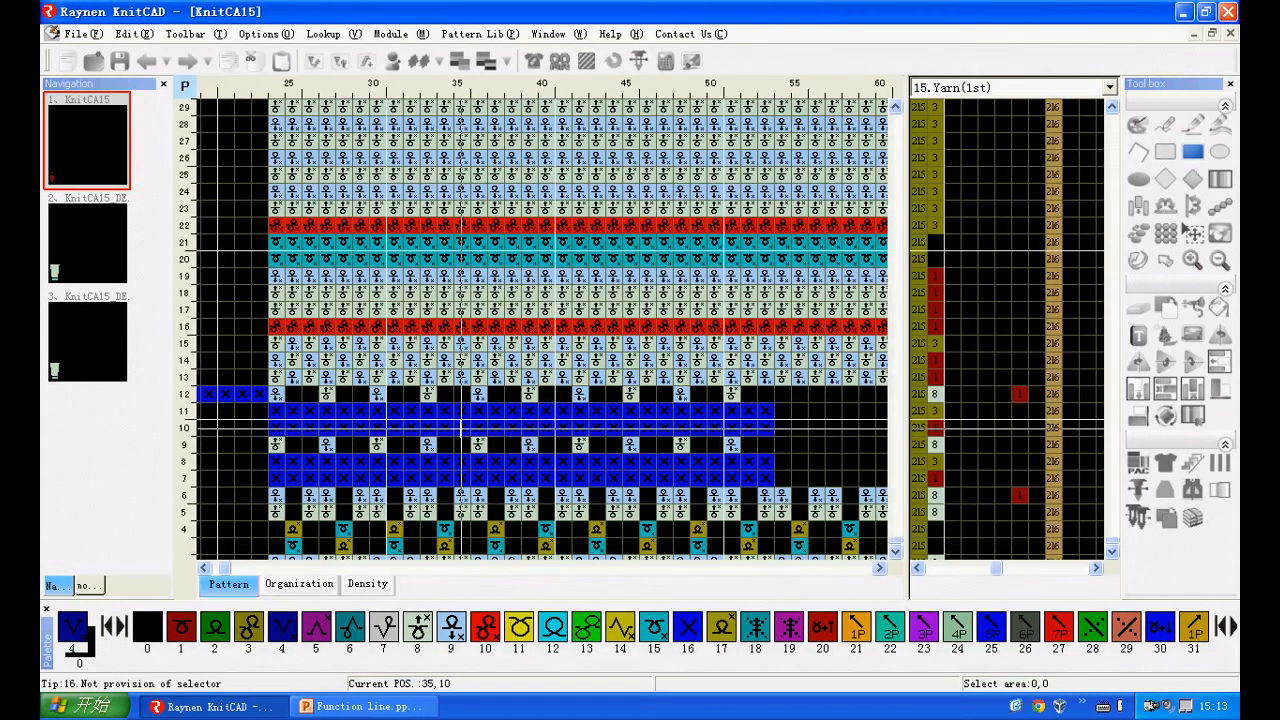
Step: Examine the starting rows 5 to 12 of the regenerated pattern alongside the Yarn(1st) function line
scroll(477, 262, down, 1)
scroll(477, 262, down, 1)
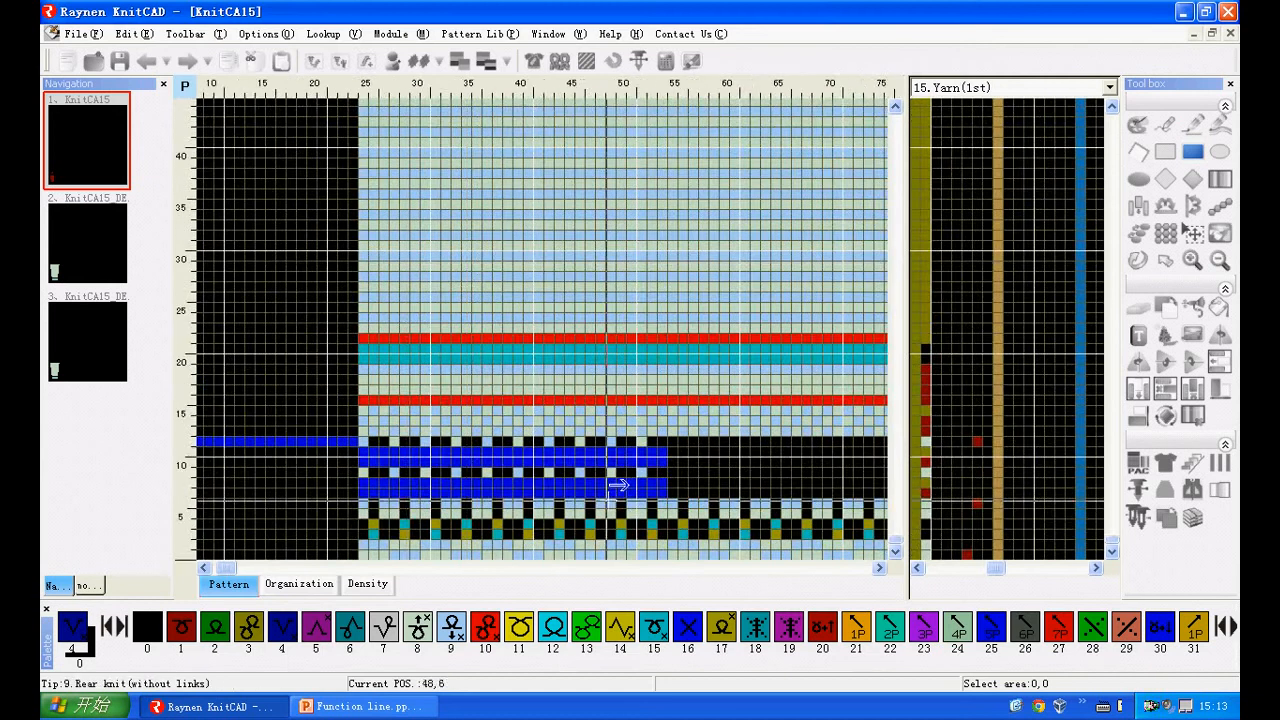
scroll(432, 468, up, 3)
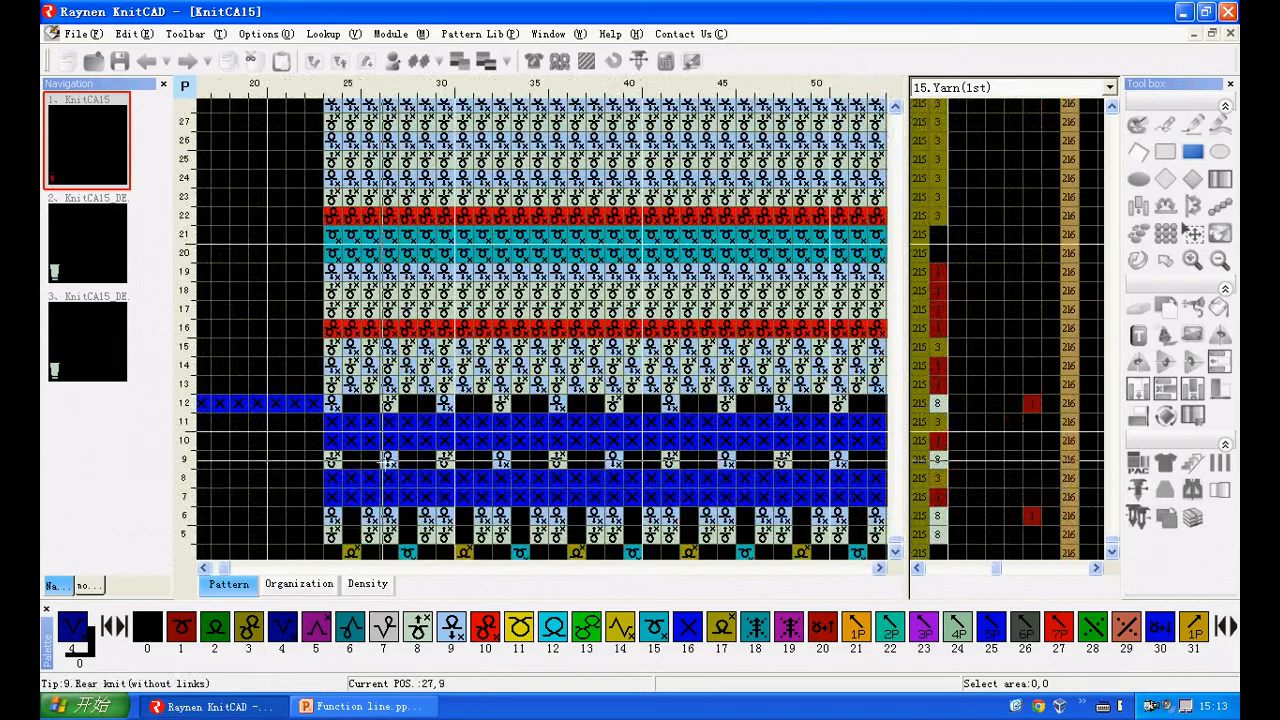
scroll(573, 334, down, 1)
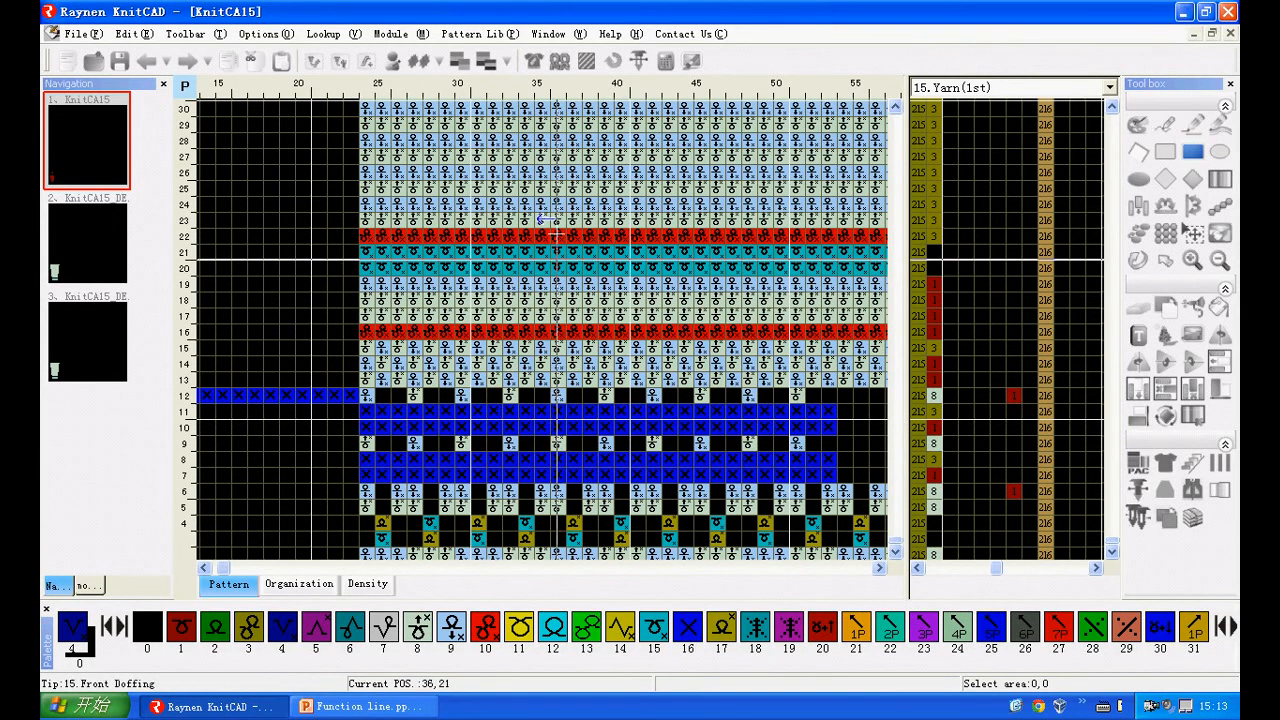
Step: Turn on Comb auto press yarn mode without waste yarn use, check the yarn parameters, and regenerate the sleeve shape
click(534, 66)
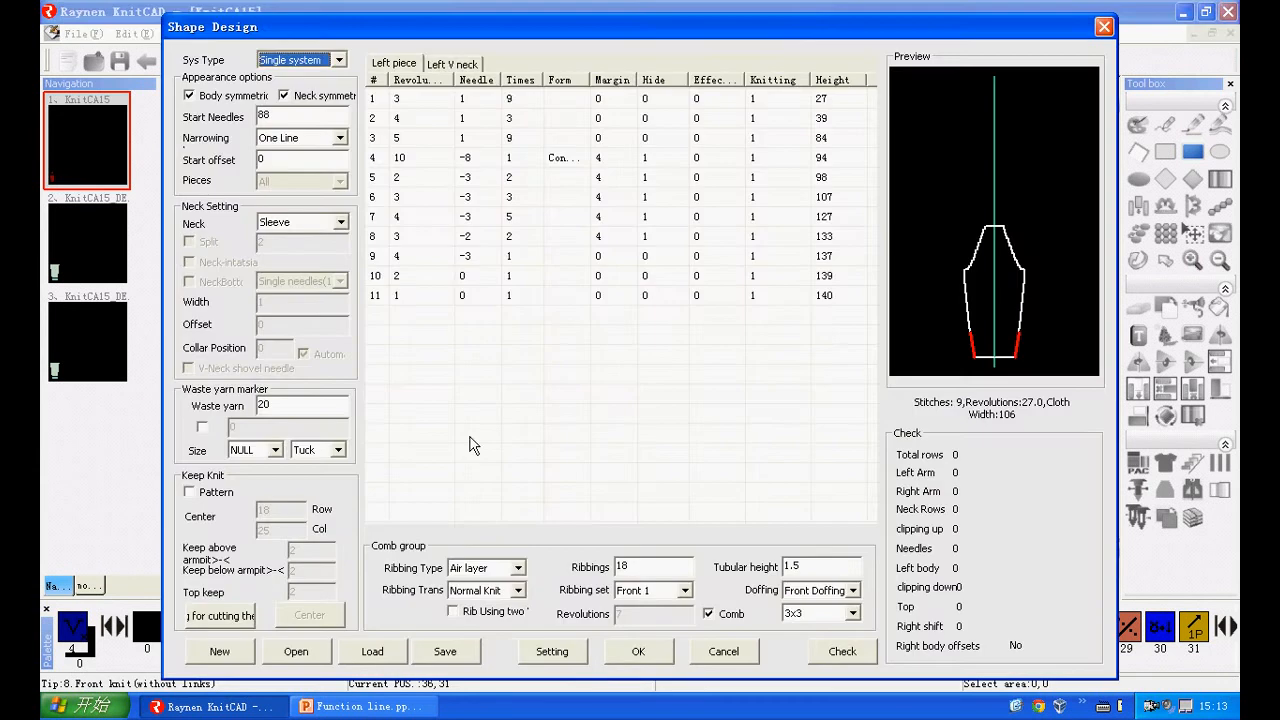
click(540, 654)
click(418, 235)
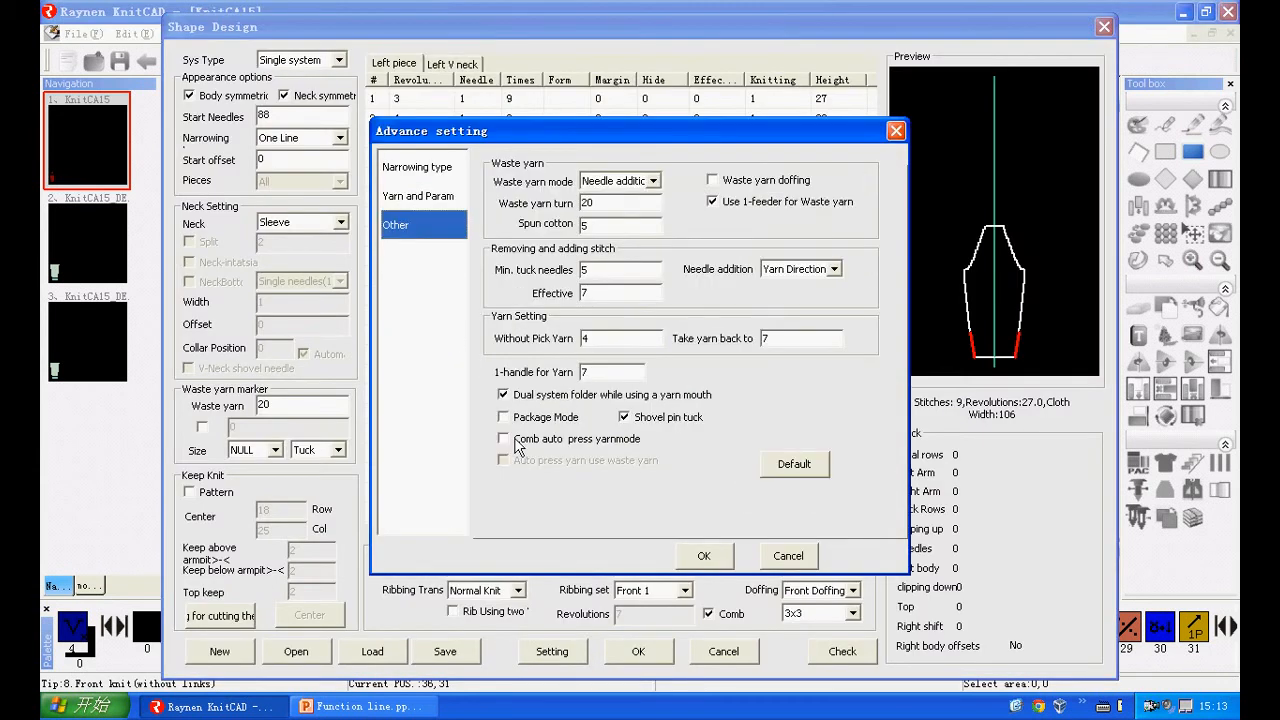
click(518, 440)
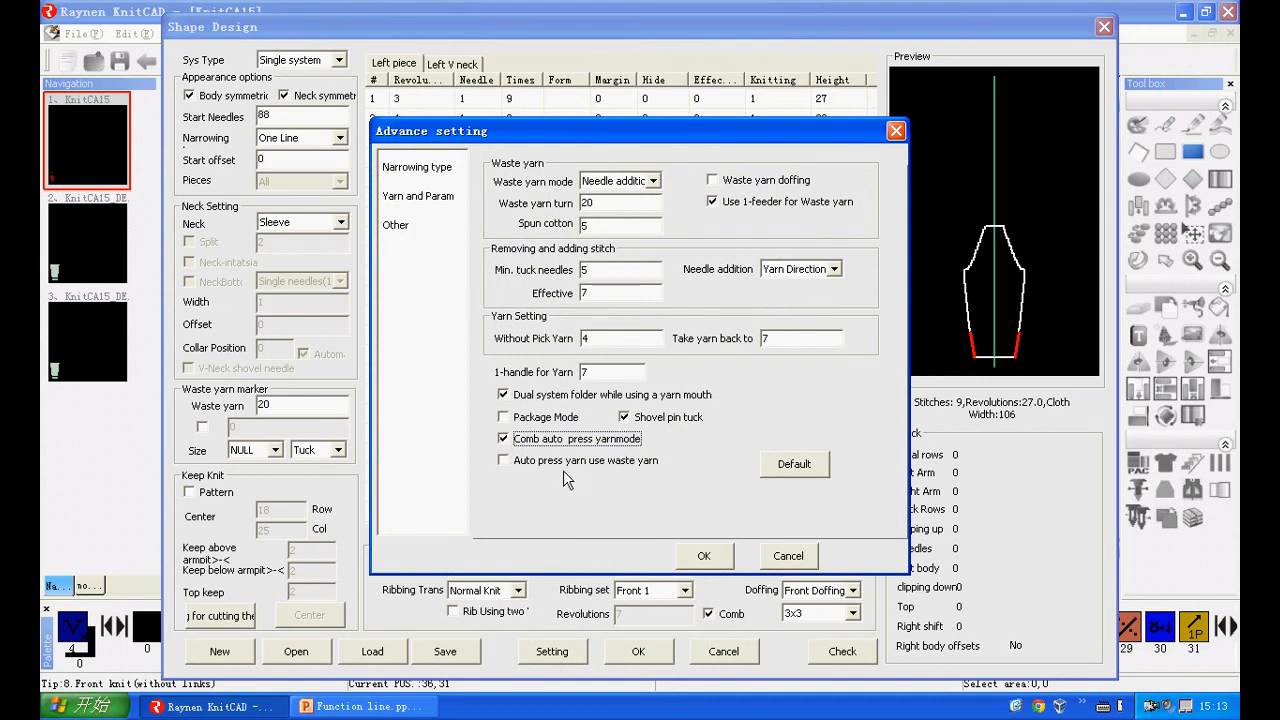
click(419, 199)
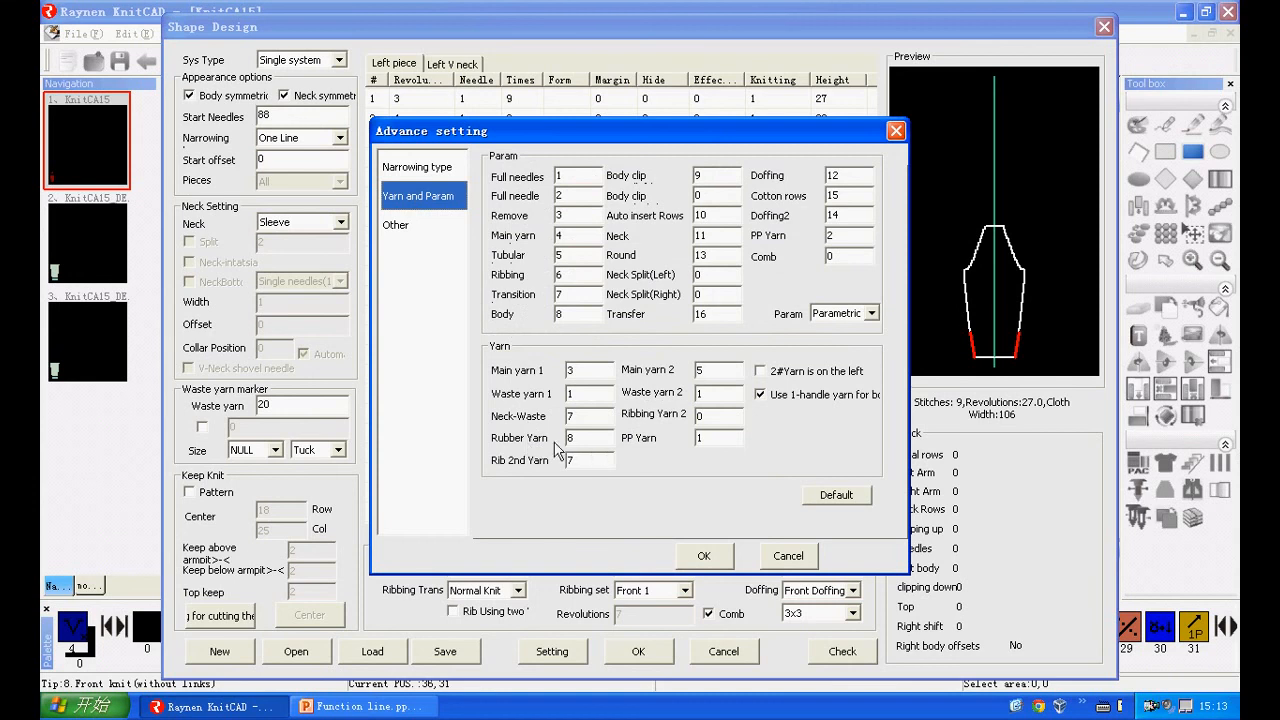
click(690, 556)
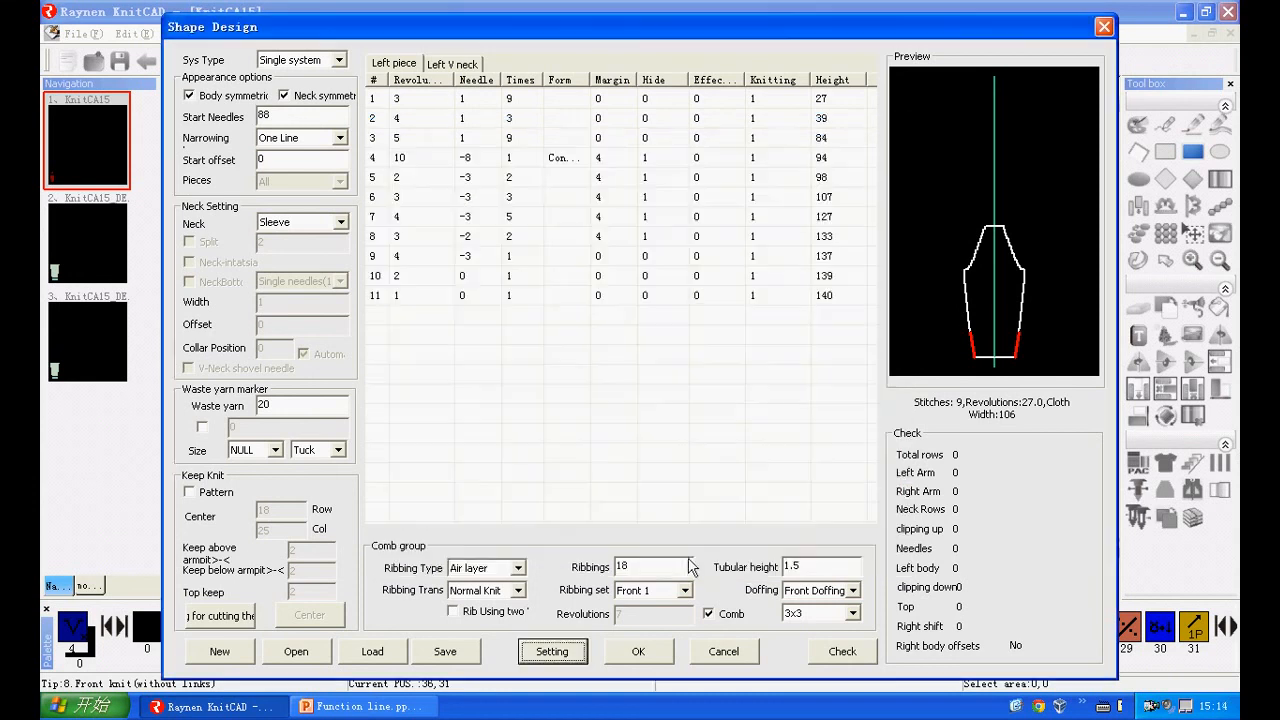
click(638, 652)
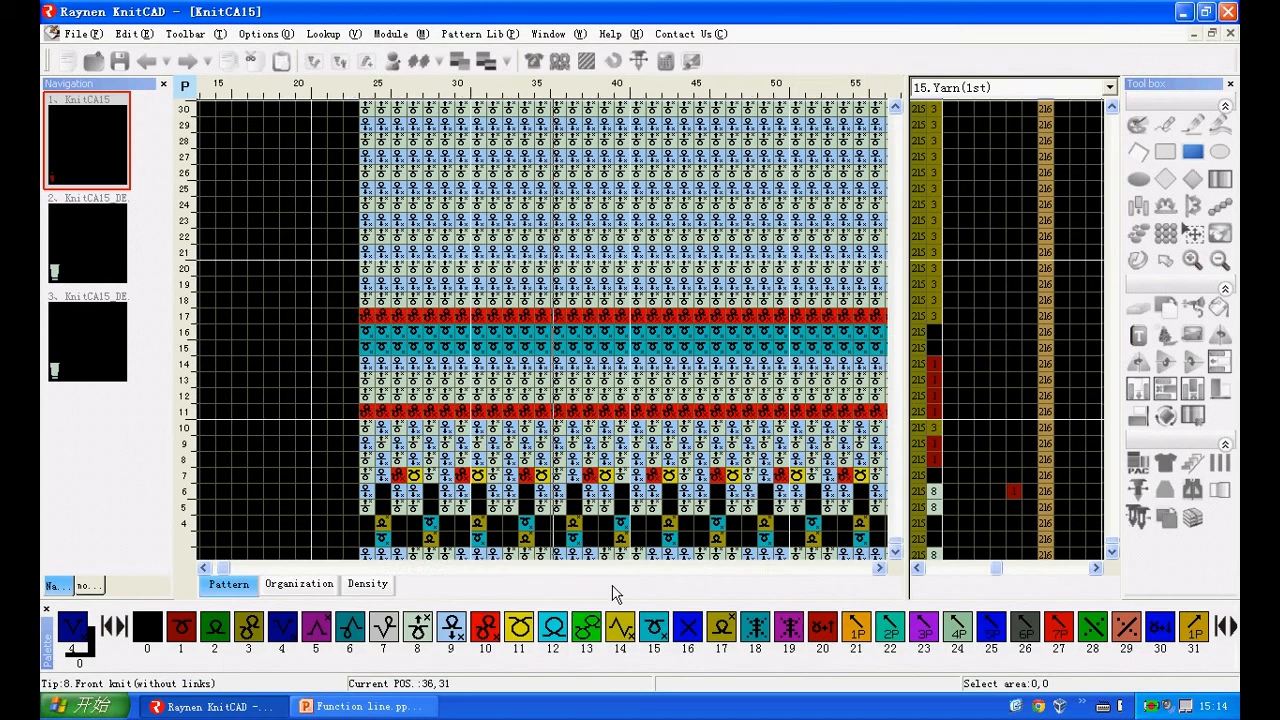
Step: Compile the regenerated KnitCA15 and display the Yarn(1st) function line in its decompiled pattern
click(586, 62)
click(508, 600)
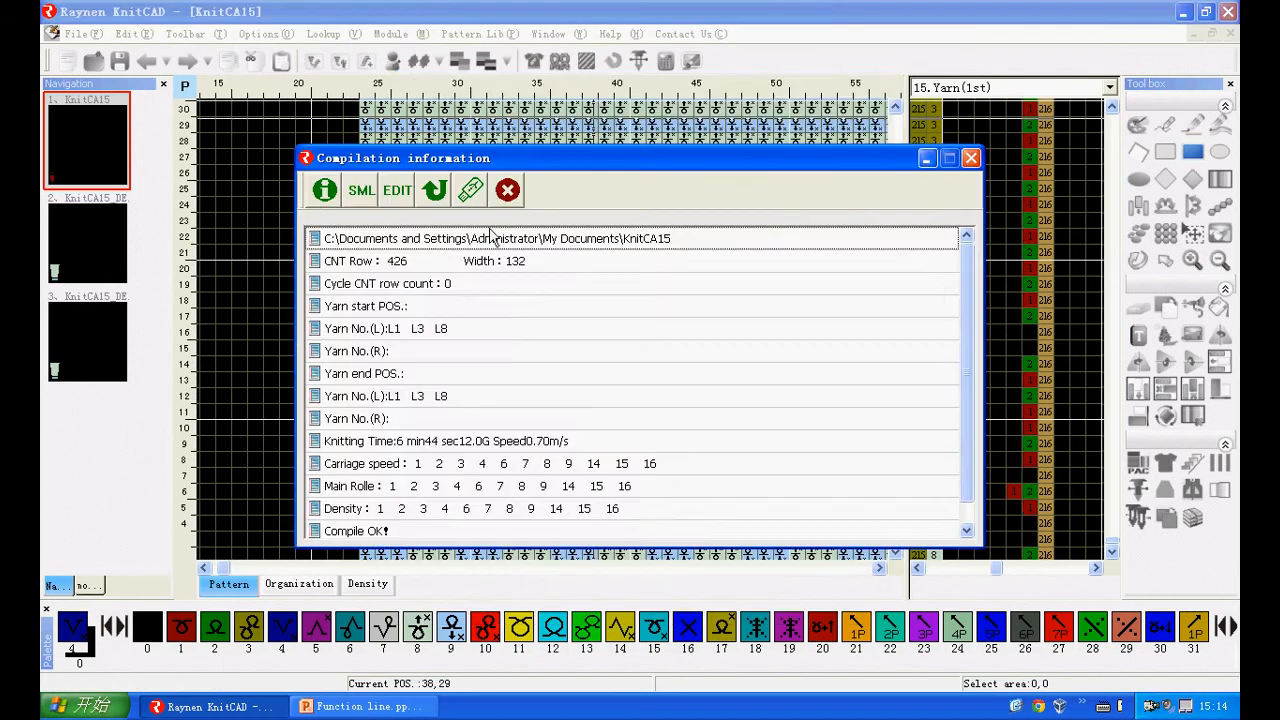
click(436, 190)
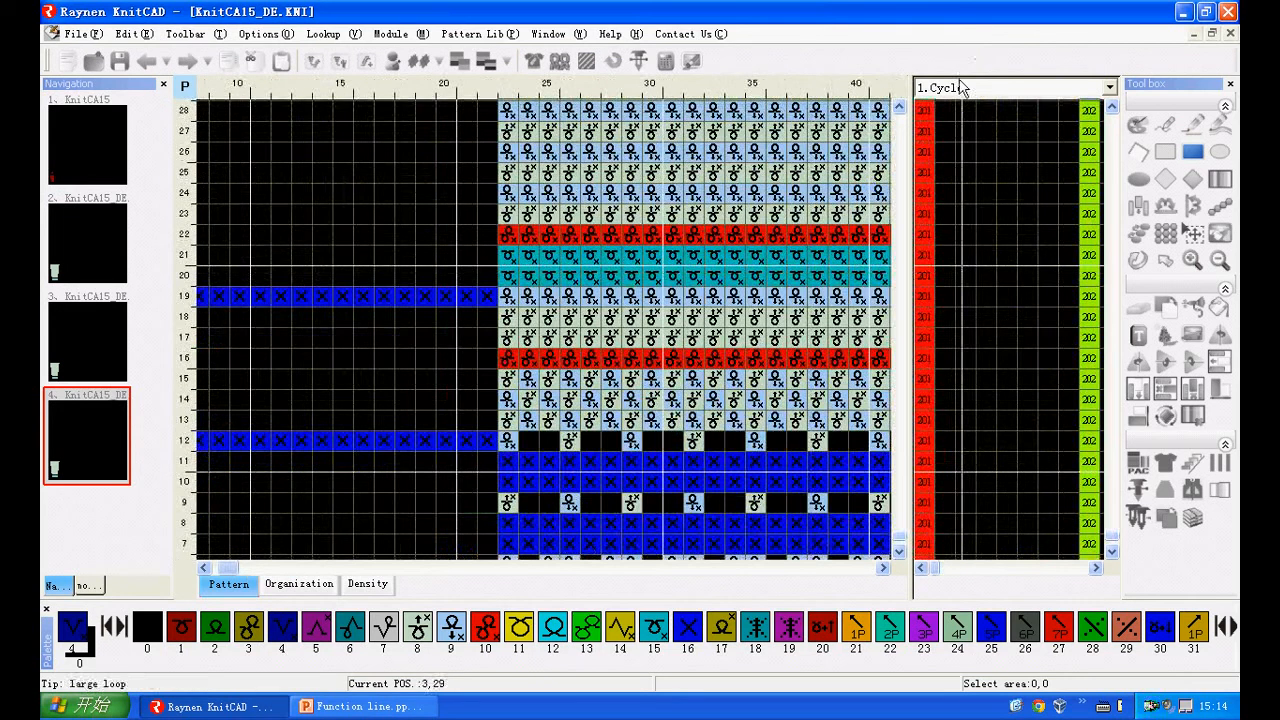
click(960, 88)
click(946, 290)
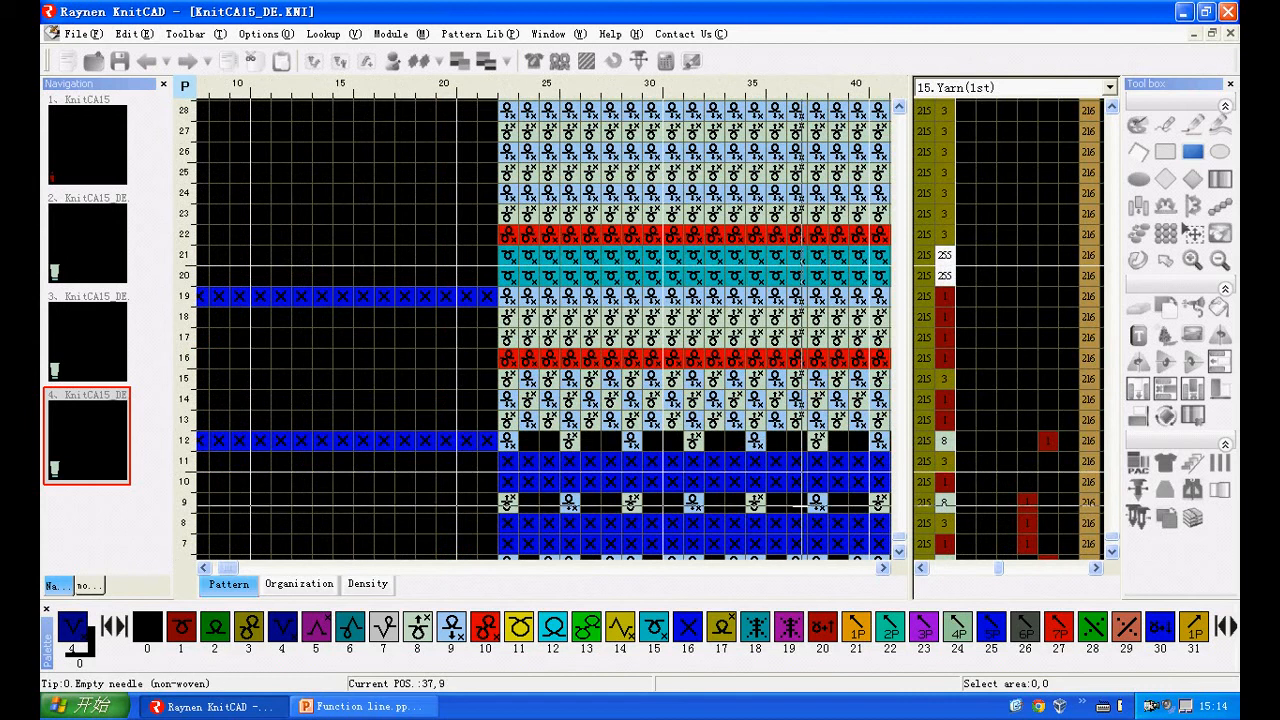
Step: Return to KnitCA15, turn on waste yarn use for auto press yarn, check the yarn parameters, and regenerate the sleeve shape
click(92, 146)
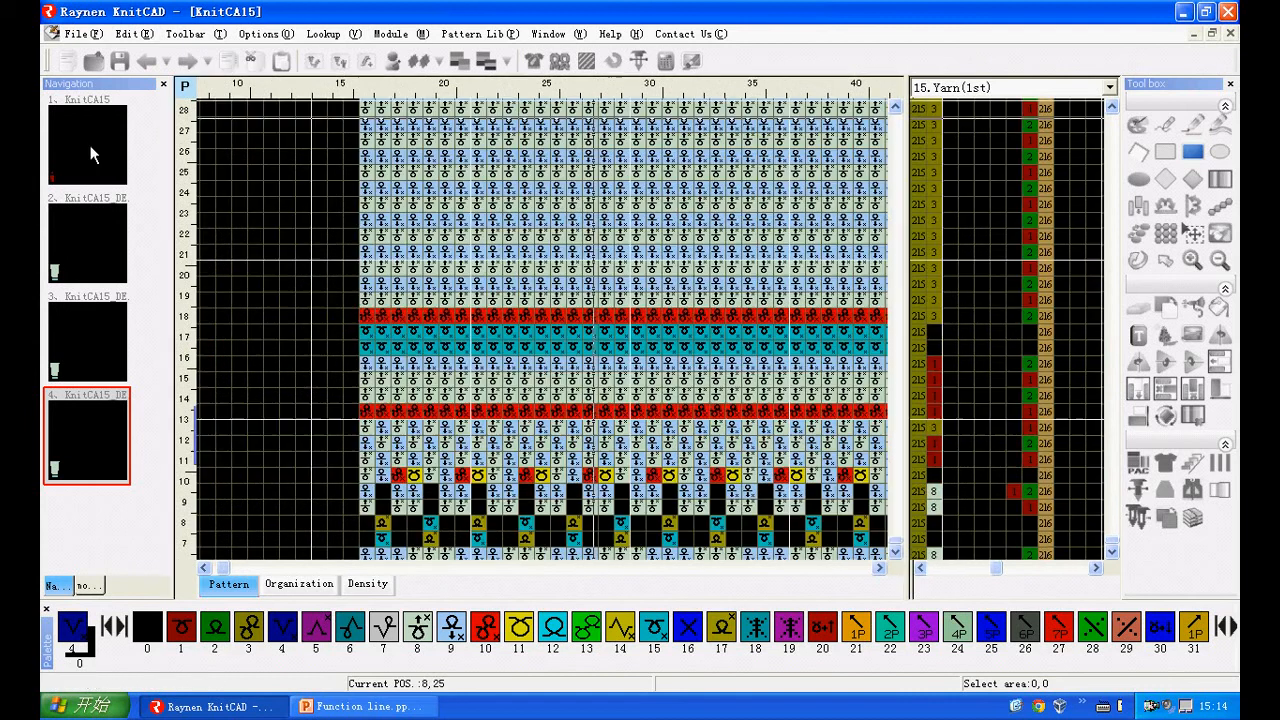
click(533, 61)
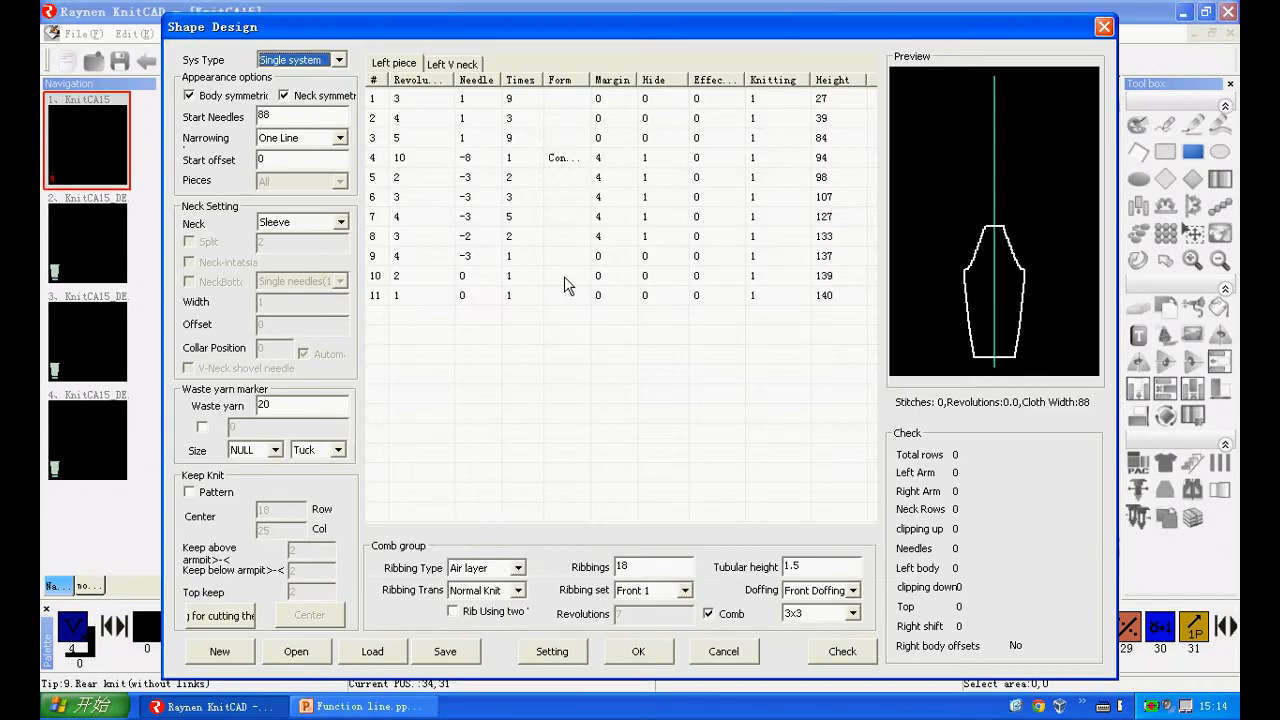
click(551, 651)
click(408, 229)
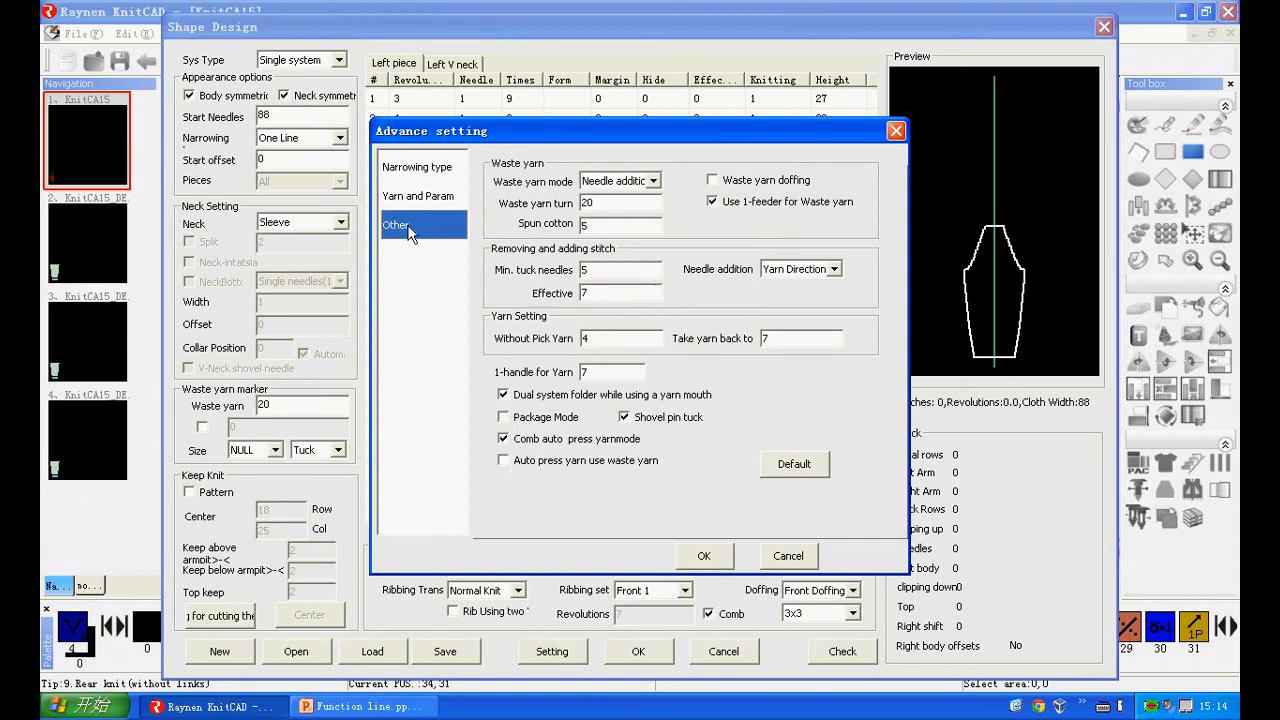
click(517, 468)
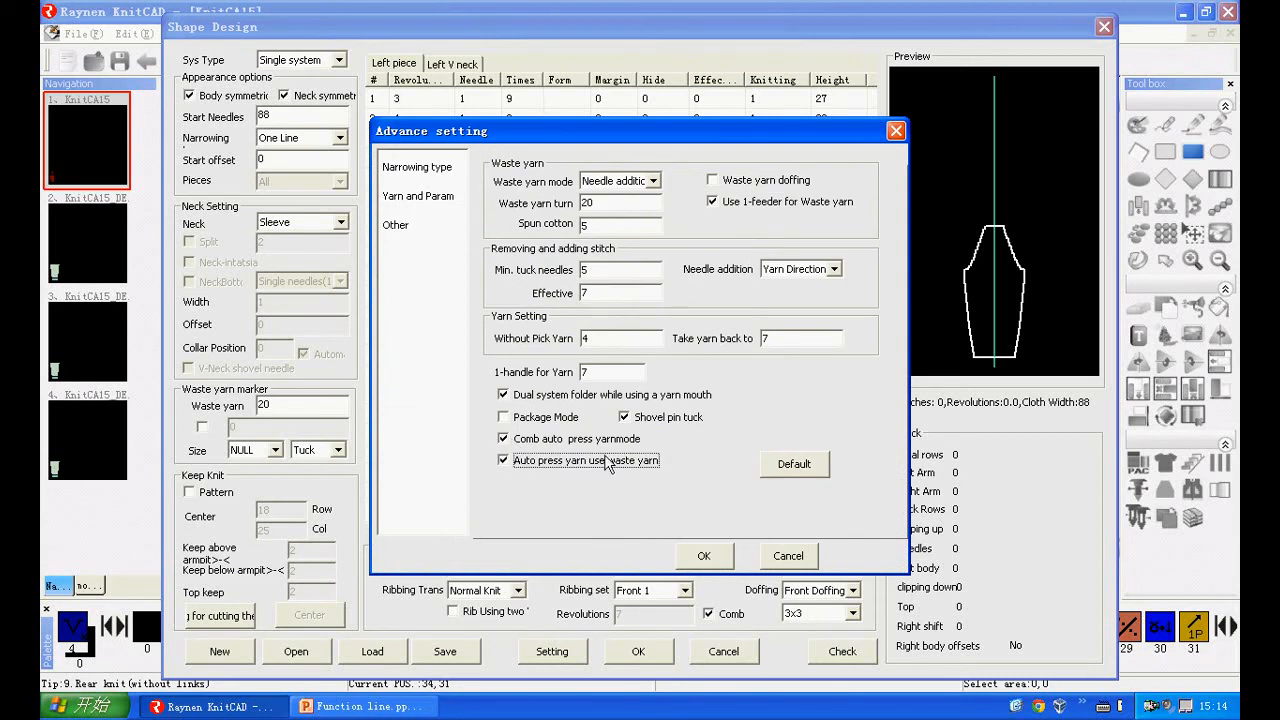
click(410, 197)
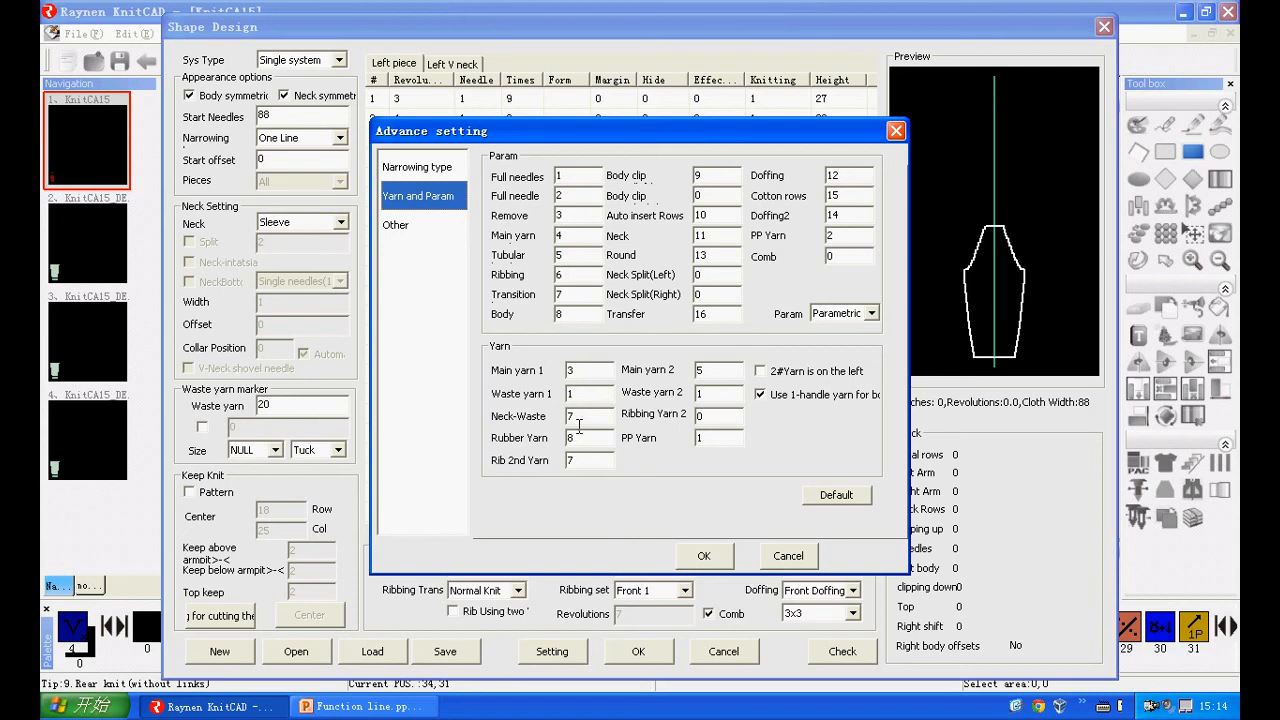
click(704, 556)
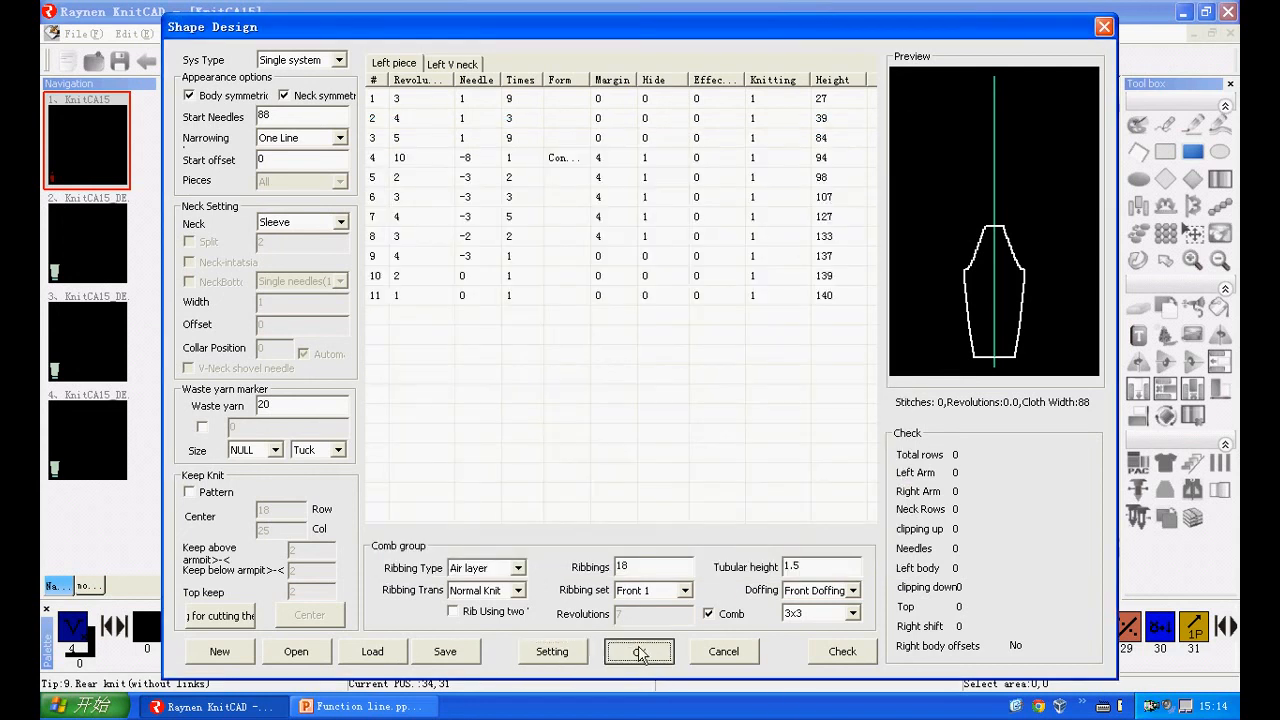
click(640, 651)
Step: Compile the regenerated KnitCA15 with the existing compilation options and open its decompiled pattern
click(595, 64)
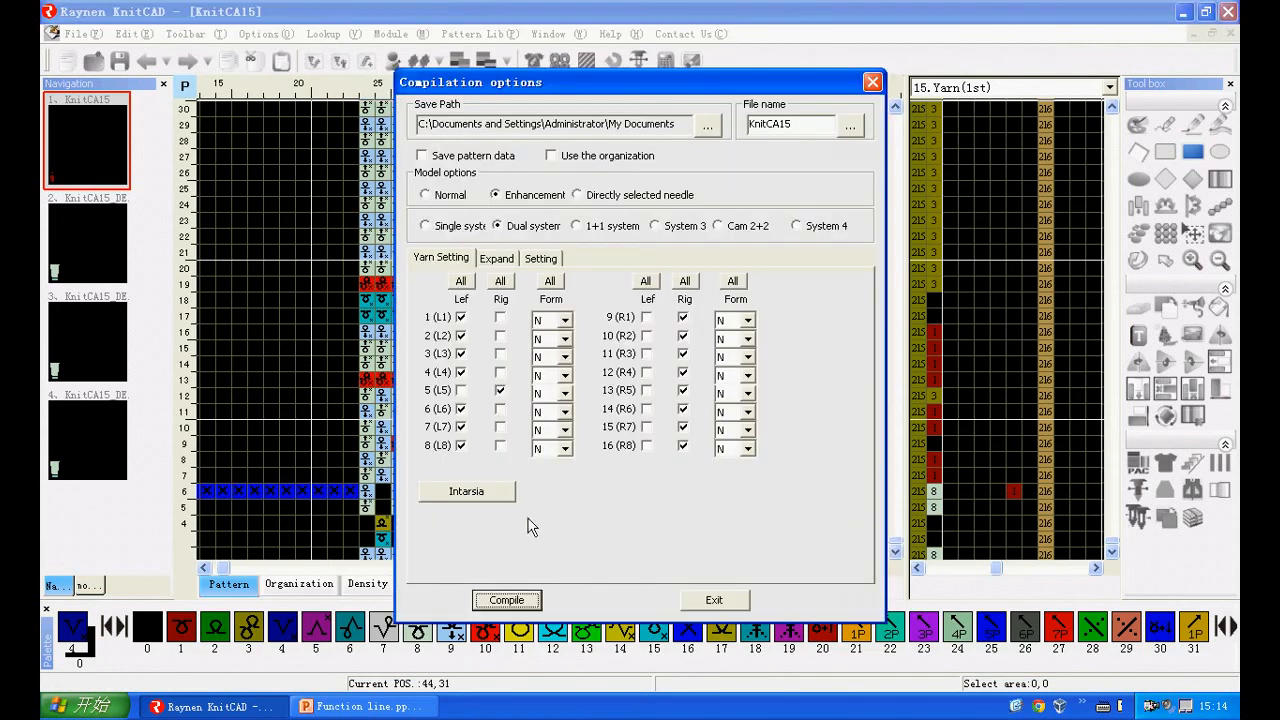
click(527, 606)
click(445, 193)
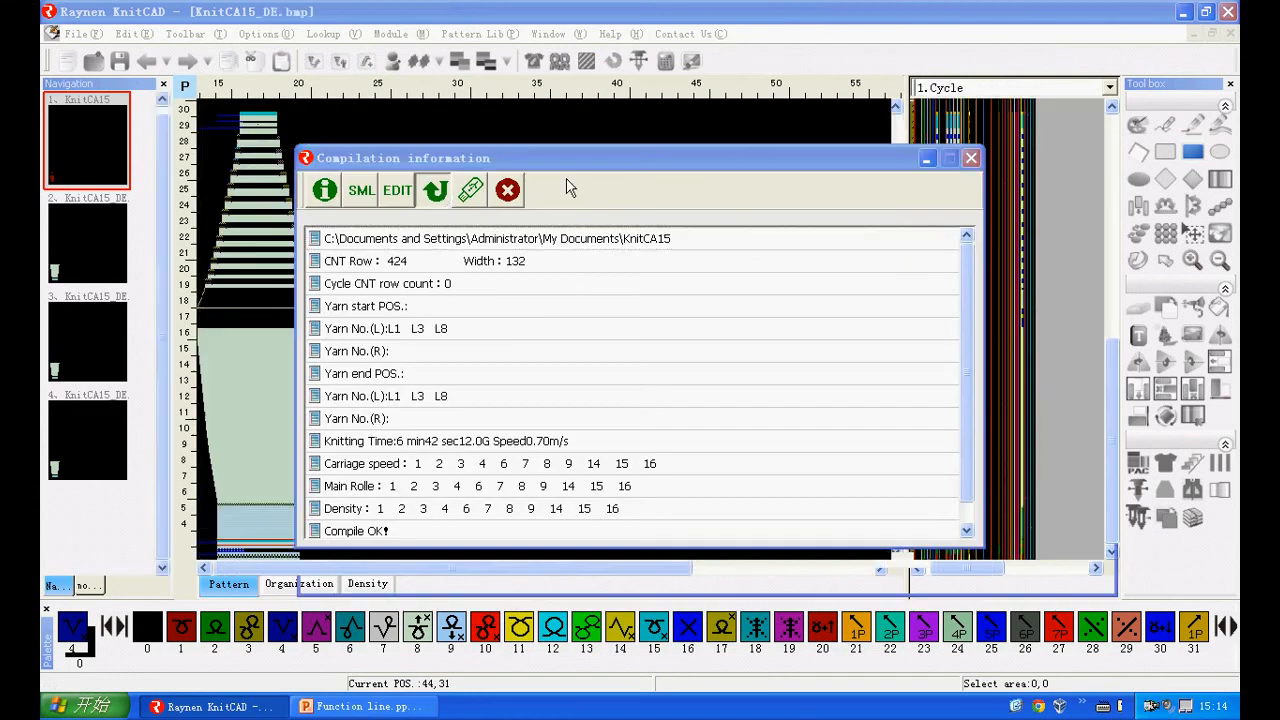
Step: Display the Yarn(1st) function line alongside the starting rows of the newly decompiled pattern
scroll(233, 522, up, 5)
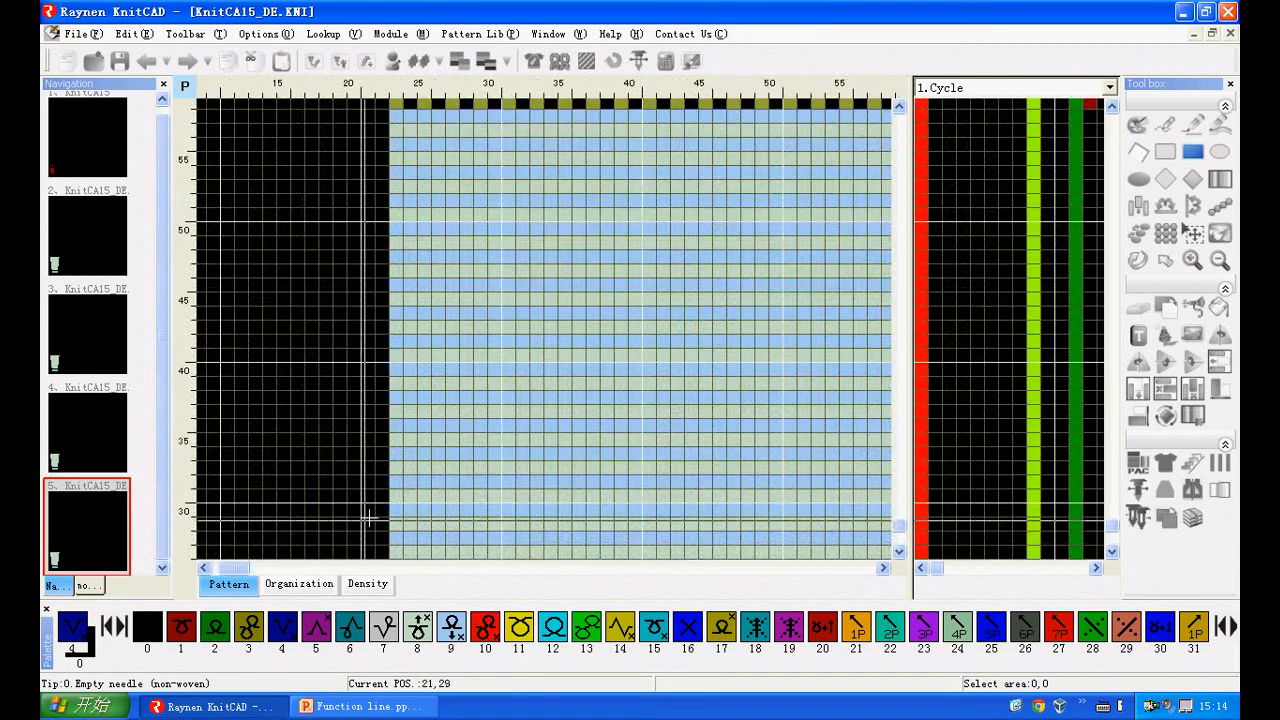
middle_drag(432, 523, 443, 486)
scroll(443, 486, up, 1)
scroll(520, 366, down, 2)
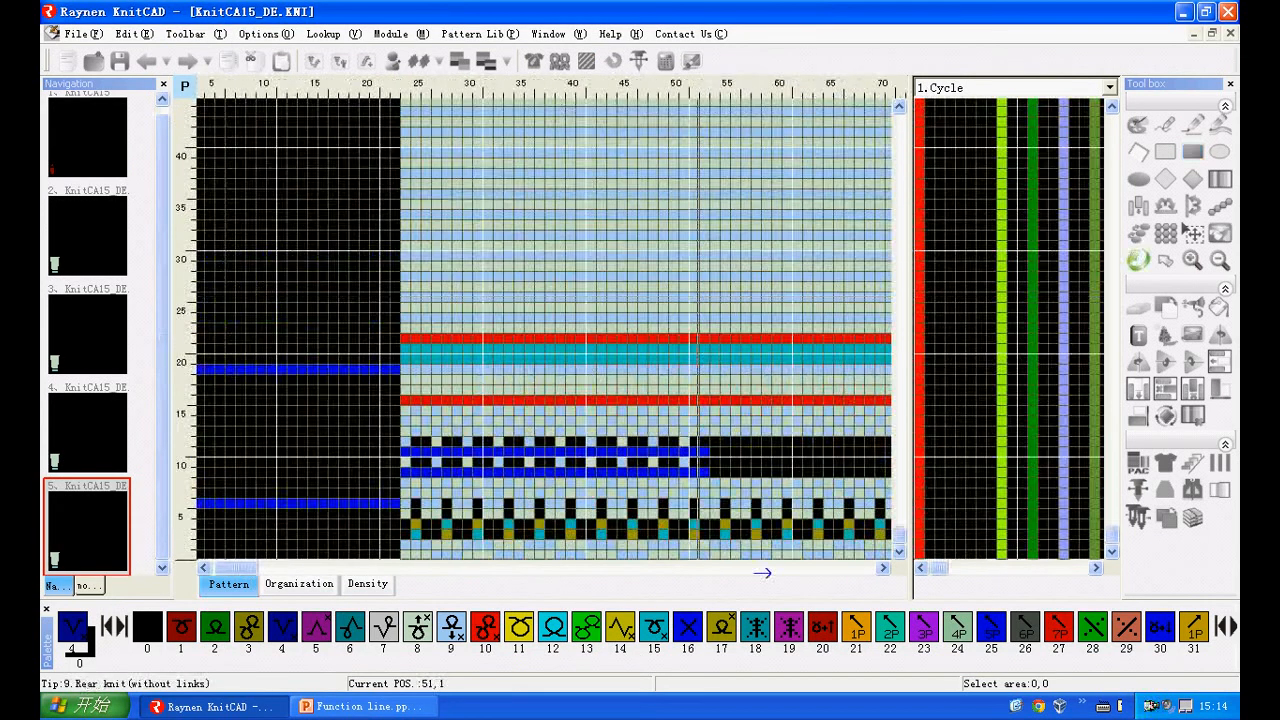
scroll(700, 520, up, 2)
scroll(657, 470, up, 1)
click(1005, 87)
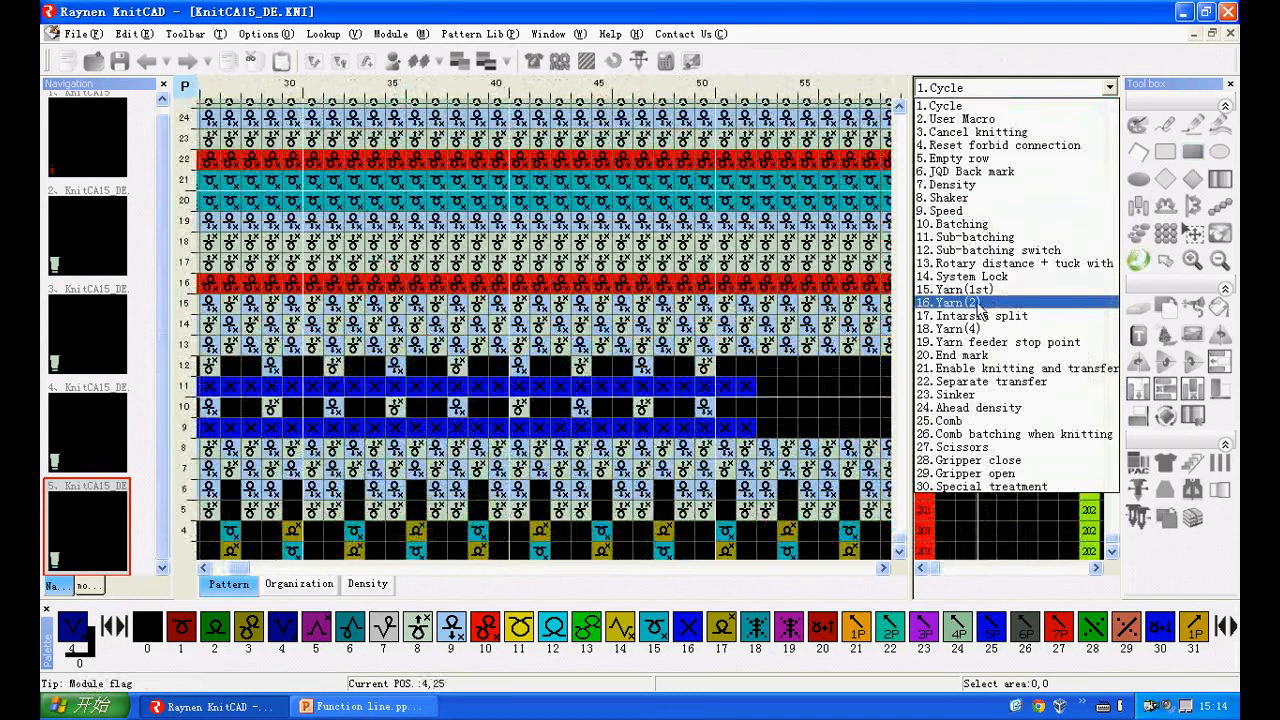
click(979, 295)
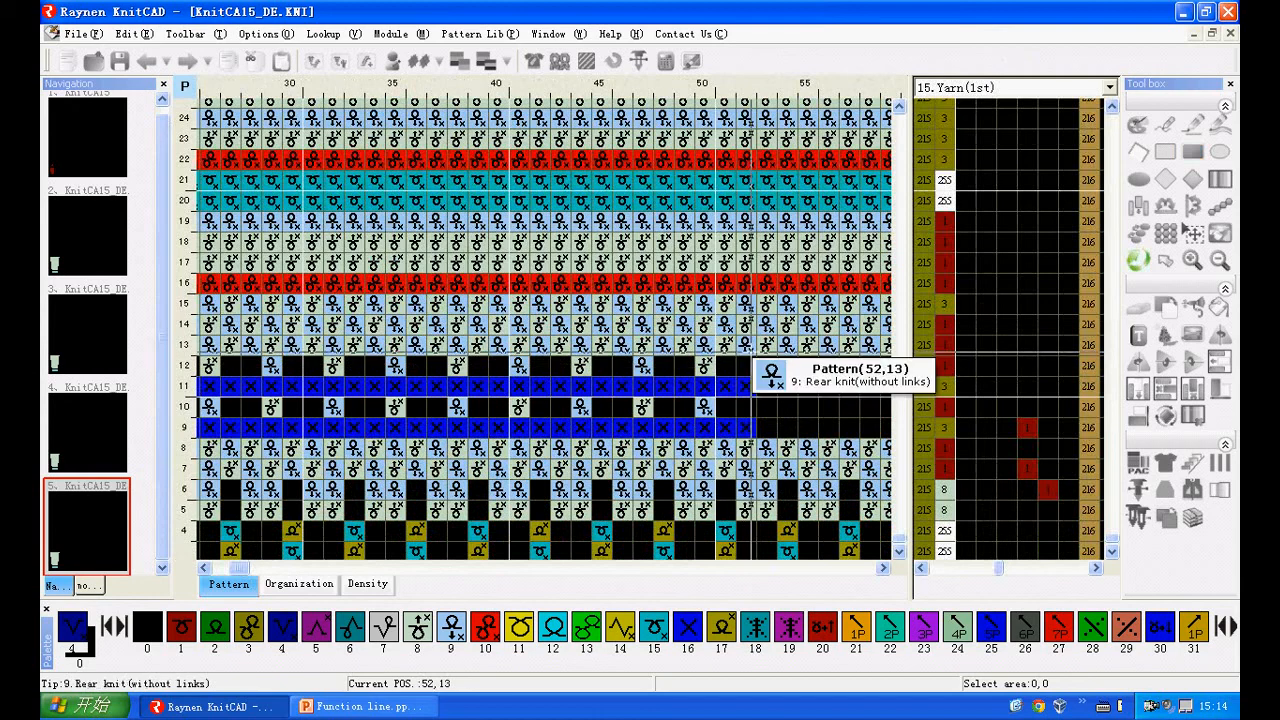
Step: Switch to the Function line.pptx presentation in PowerPoint to view the common basic function lines
click(360, 705)
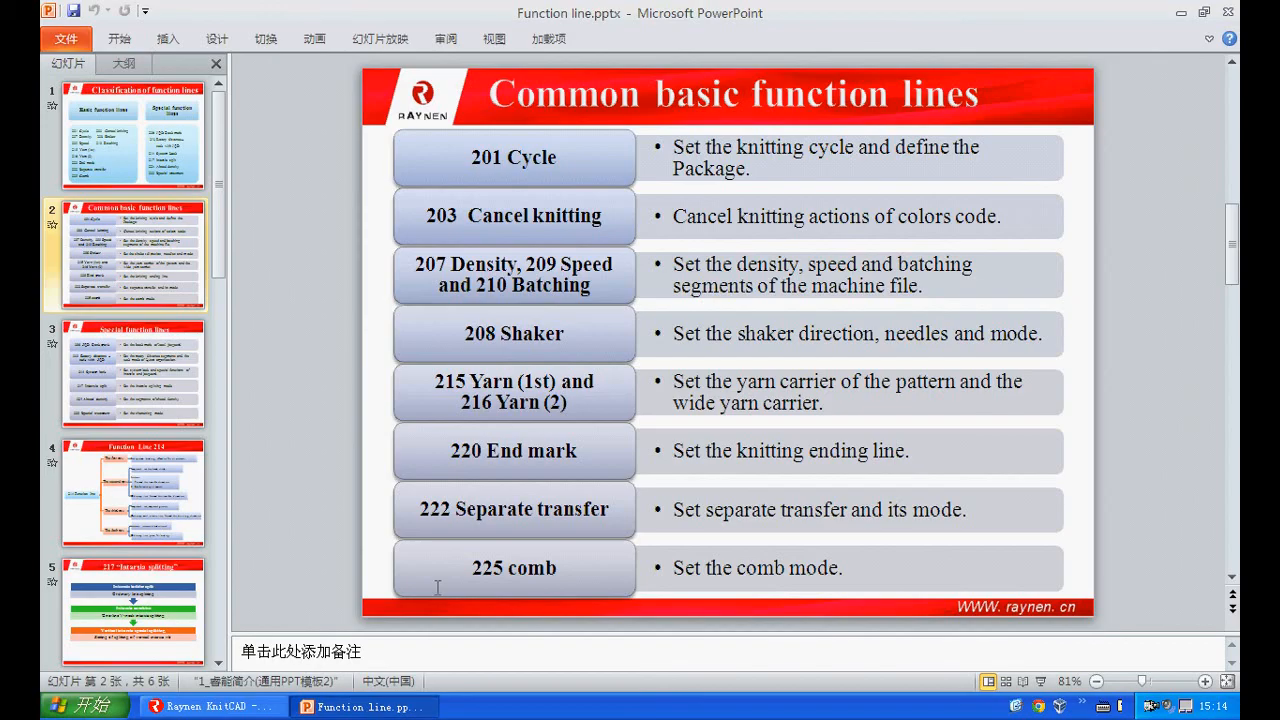